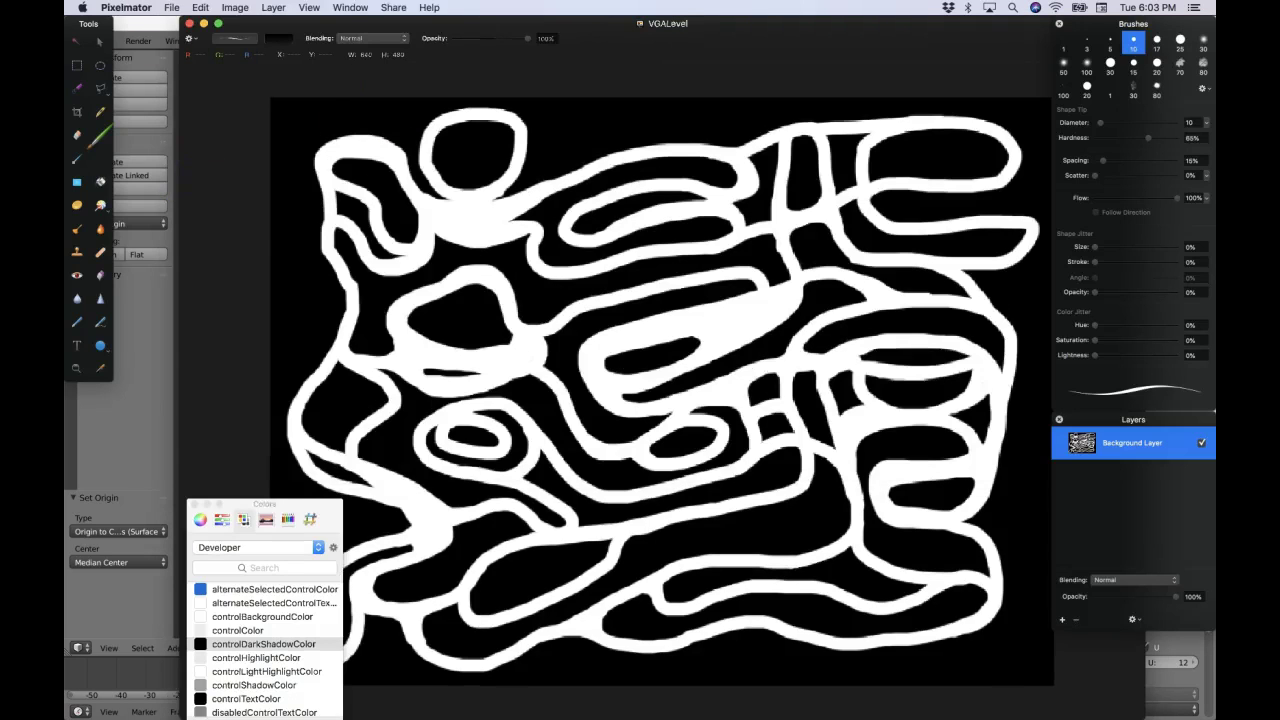
# Create a new image document 320 pixels wide and 200 pixels high.
pyautogui.click(172, 8)
pyautogui.click(171, 8)
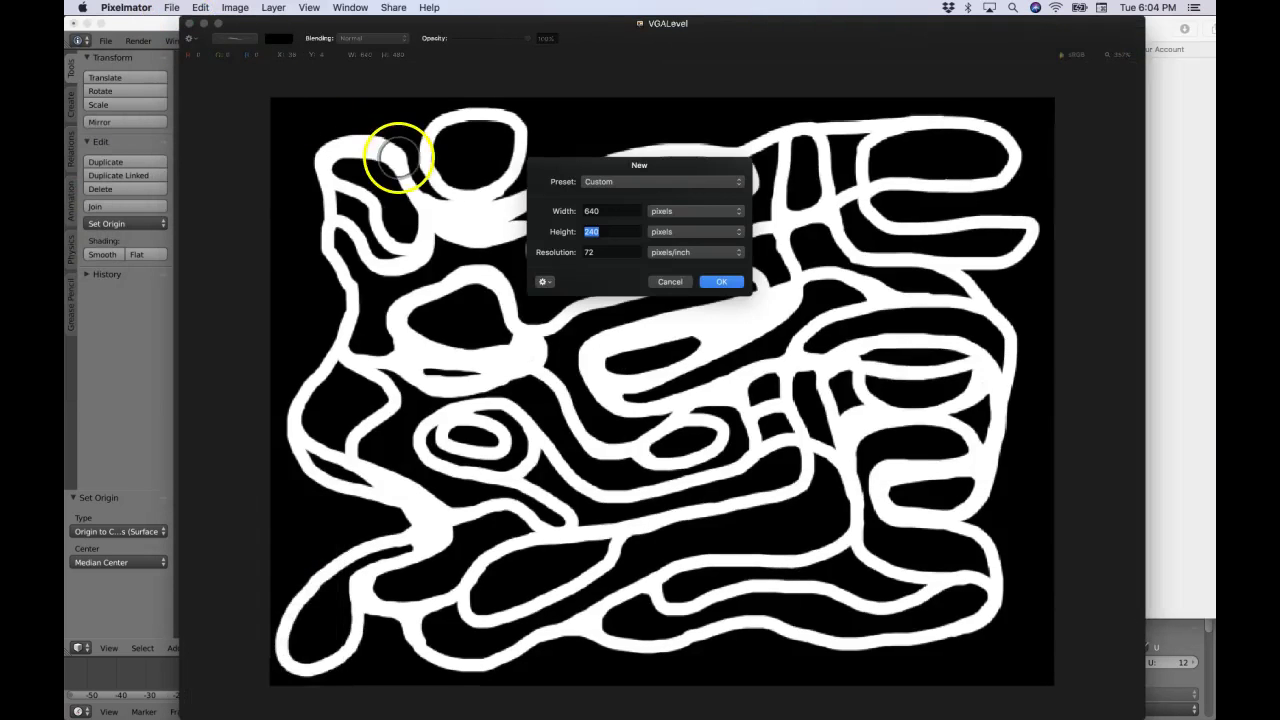
pyautogui.press('Return')
# Save the black-and-white drawing as Mask in the Models folder and export it as Mask.png.
pyautogui.press('super+s')
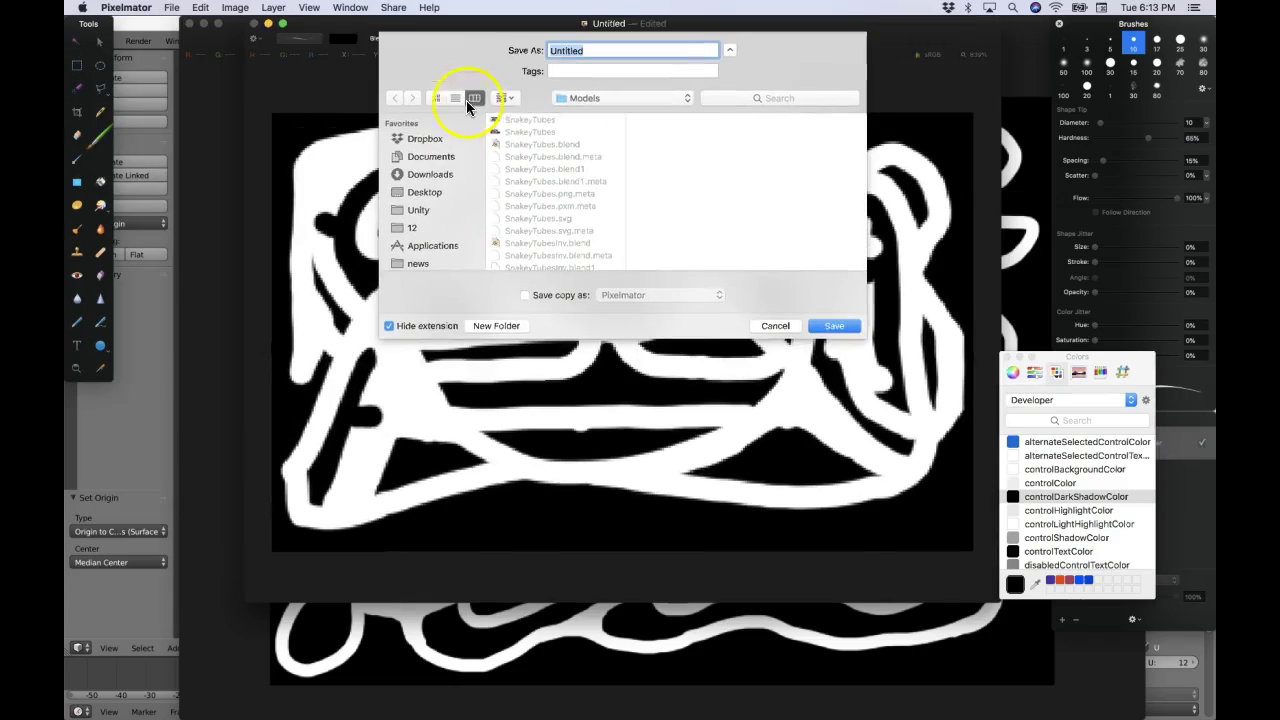
pyautogui.write('Face')
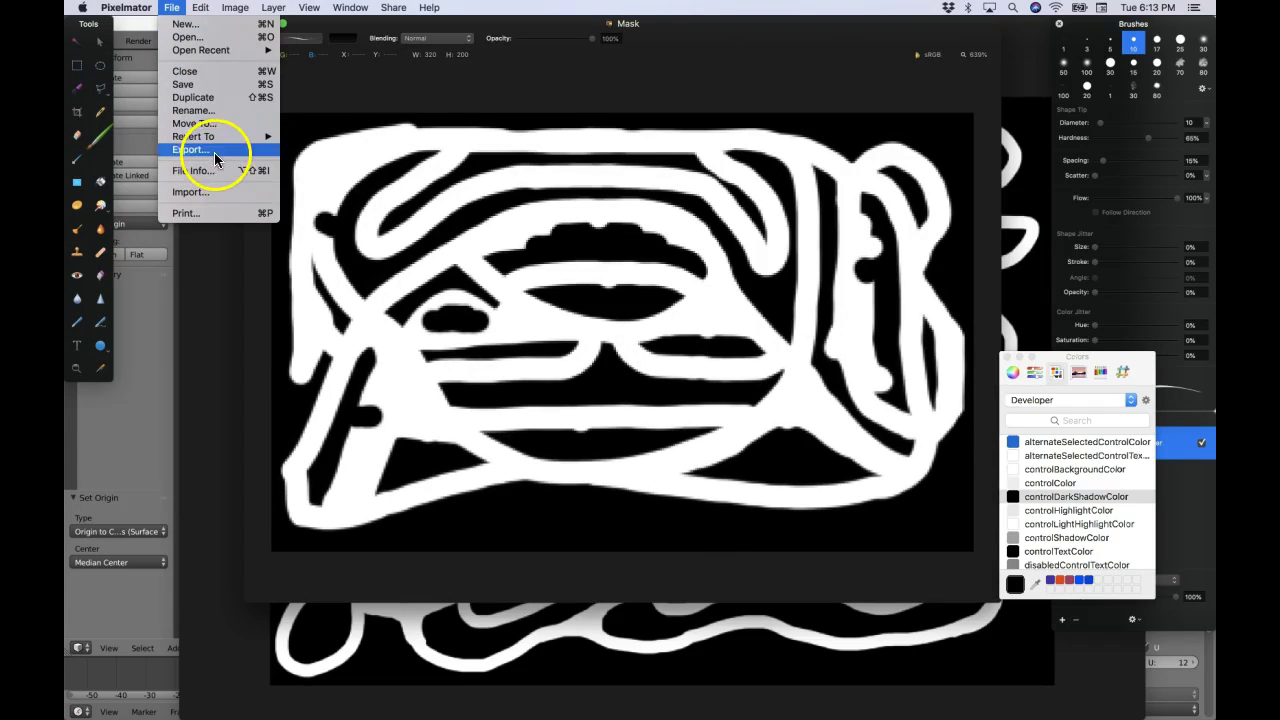
pyautogui.click(224, 158)
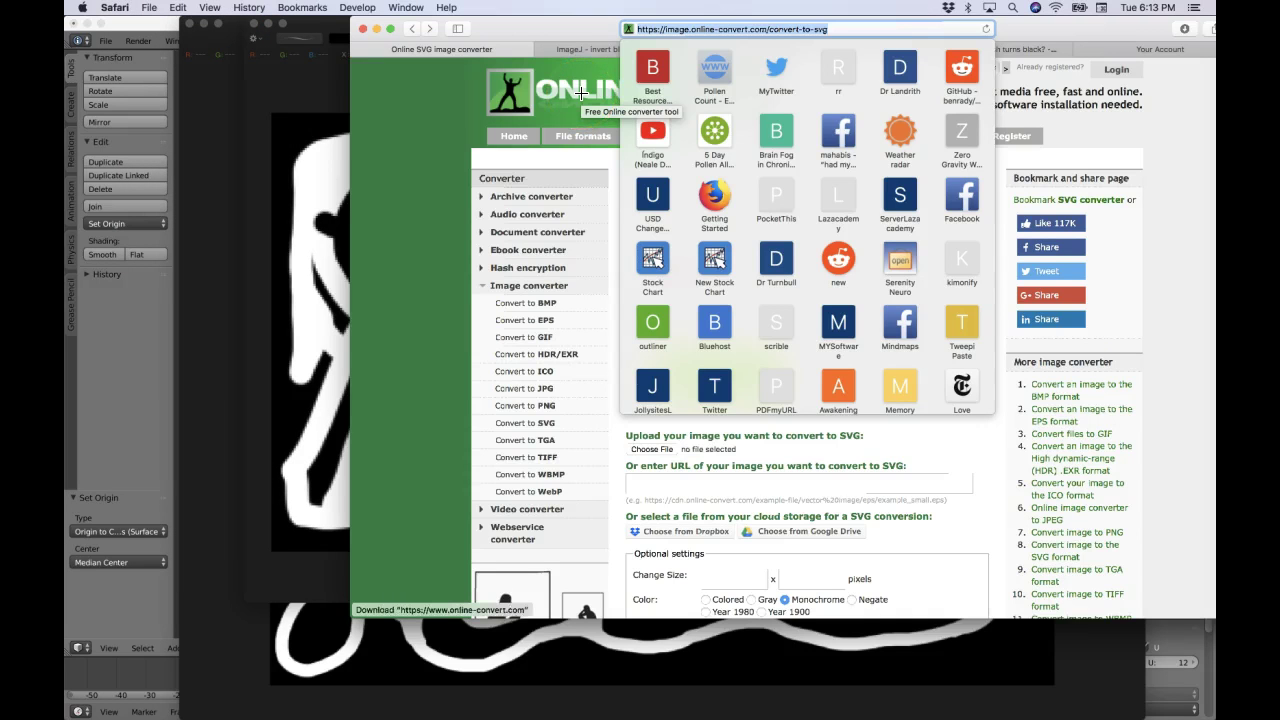
# In Safari, upload the Mask PNG to the online SVG converter and convert it at 1280 x 800 pixels with Monochrome and Sharpen.
pyautogui.click(666, 464)
pyautogui.click(663, 450)
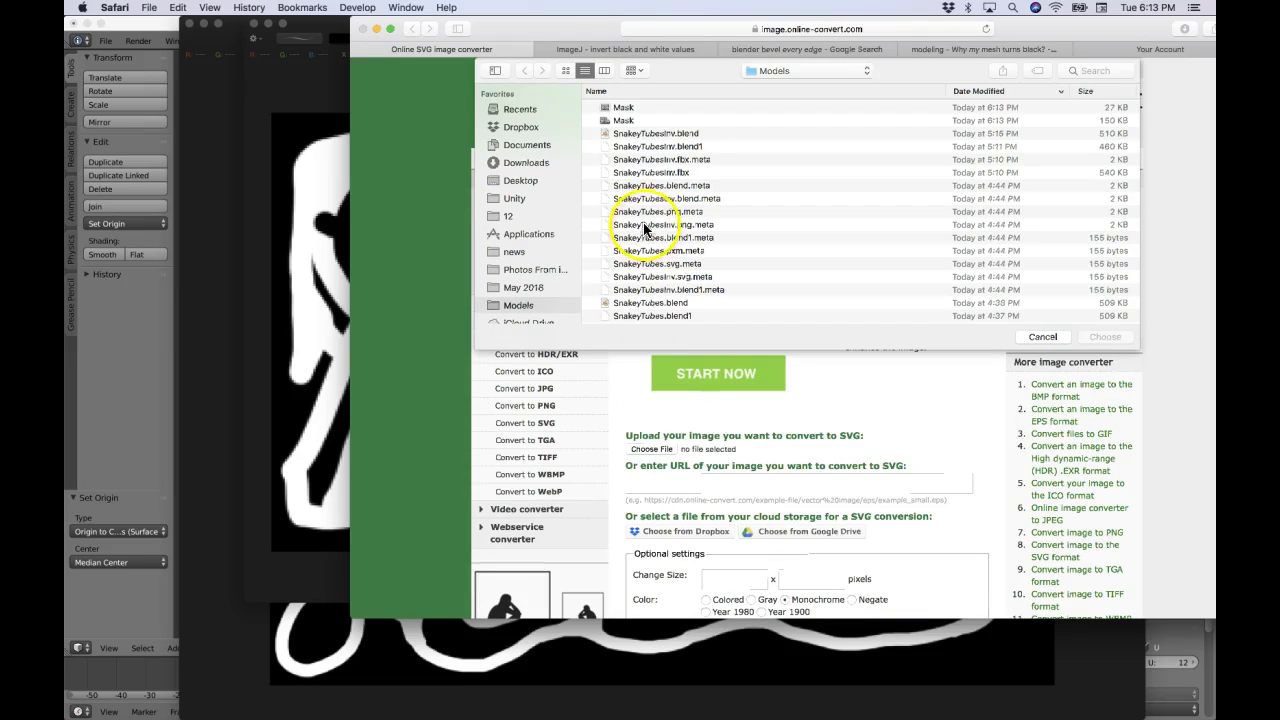
pyautogui.doubleClick(648, 110)
pyautogui.scroll(-10, 655, 400)
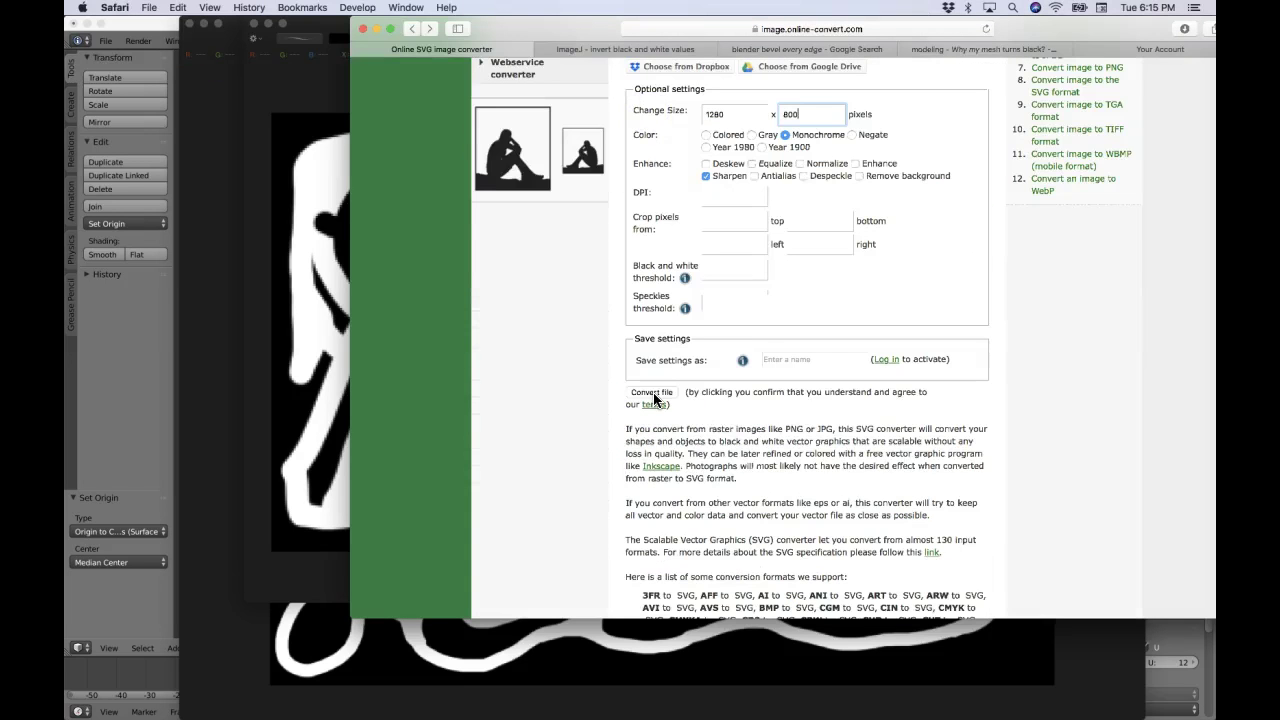
pyautogui.click(652, 392)
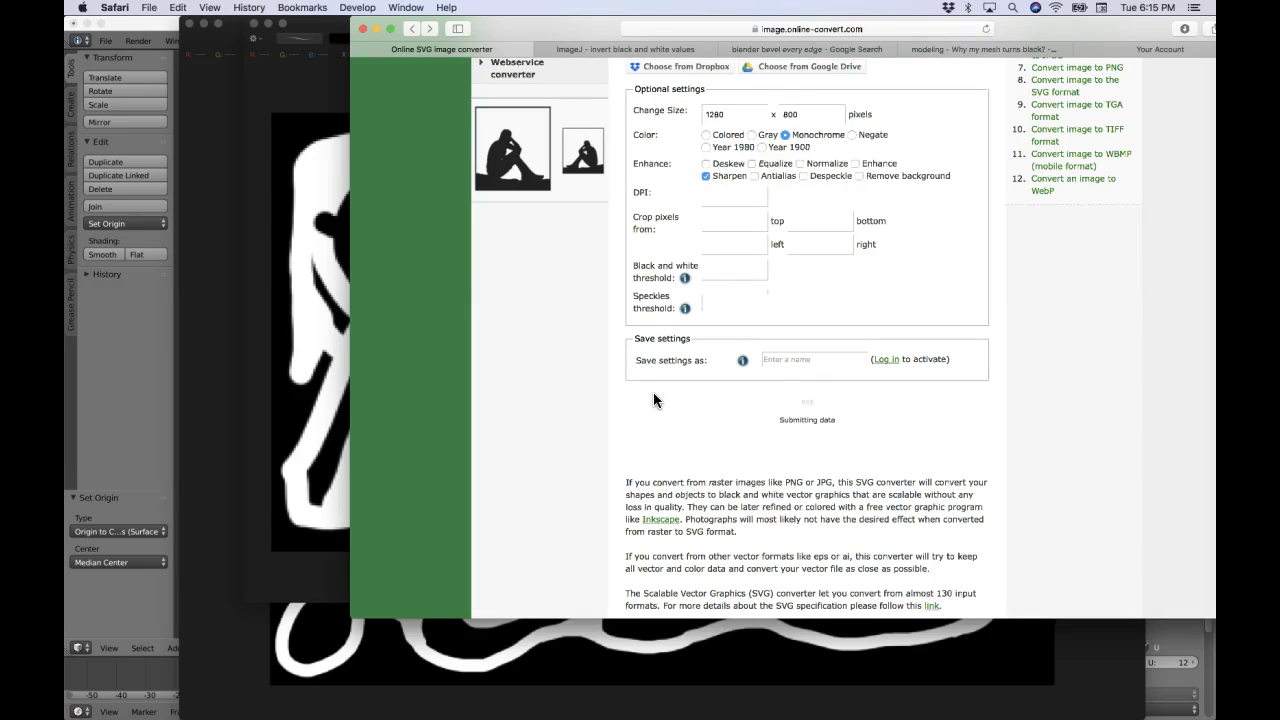
# Switch to Blender and delete the default cube, camera and lamp from the Mask.blend scene.
pyautogui.press('super+Tab')
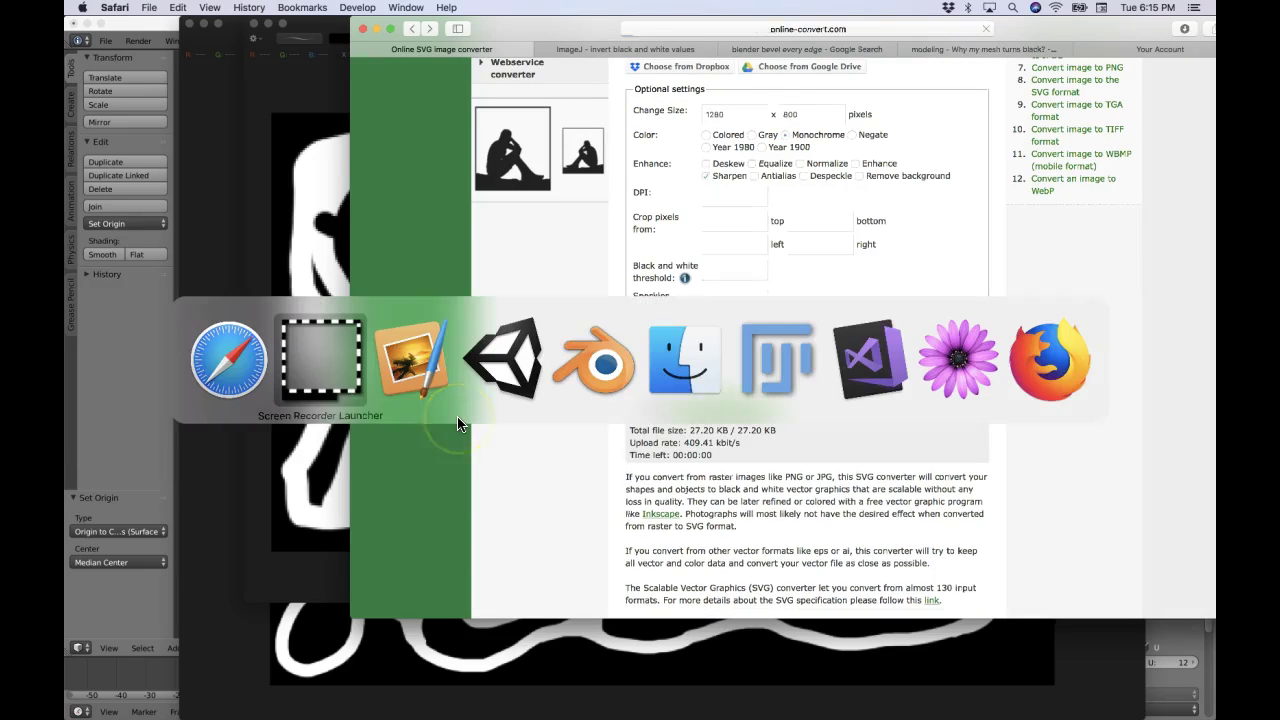
pyautogui.press('super+Tab')
pyautogui.press('super+Tab')
pyautogui.press('super+Tab')
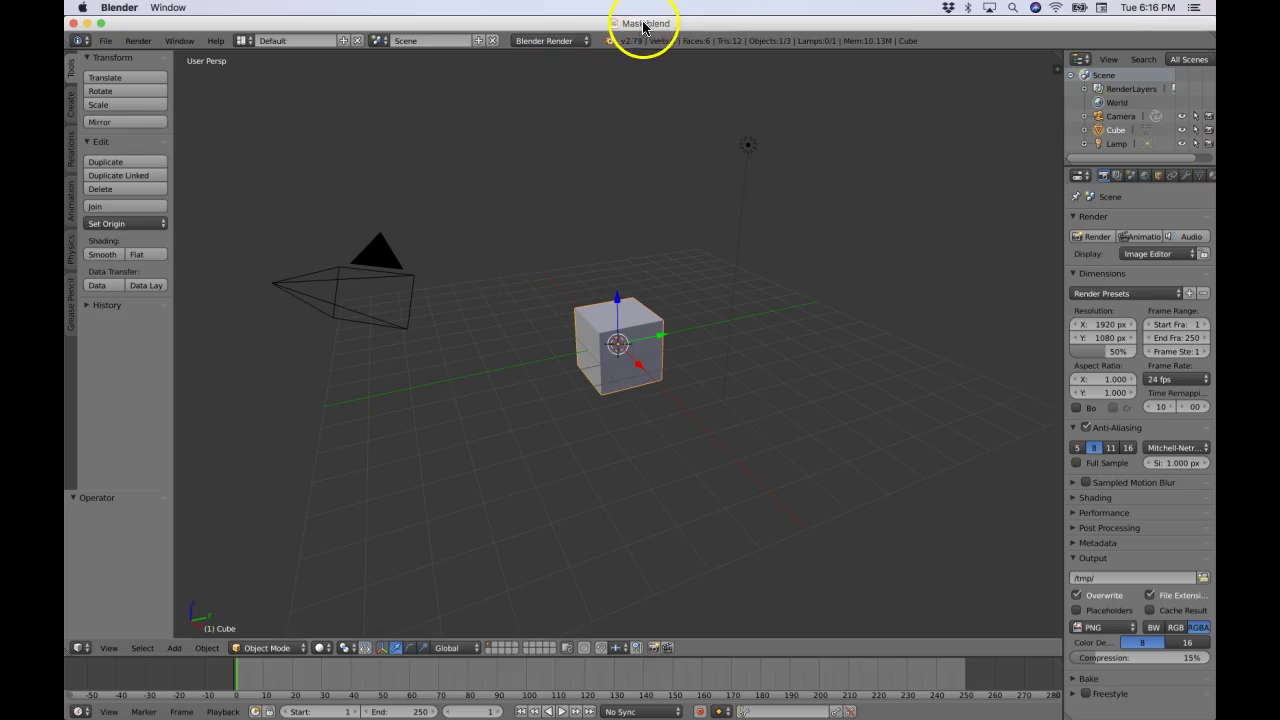
pyautogui.click(1119, 116)
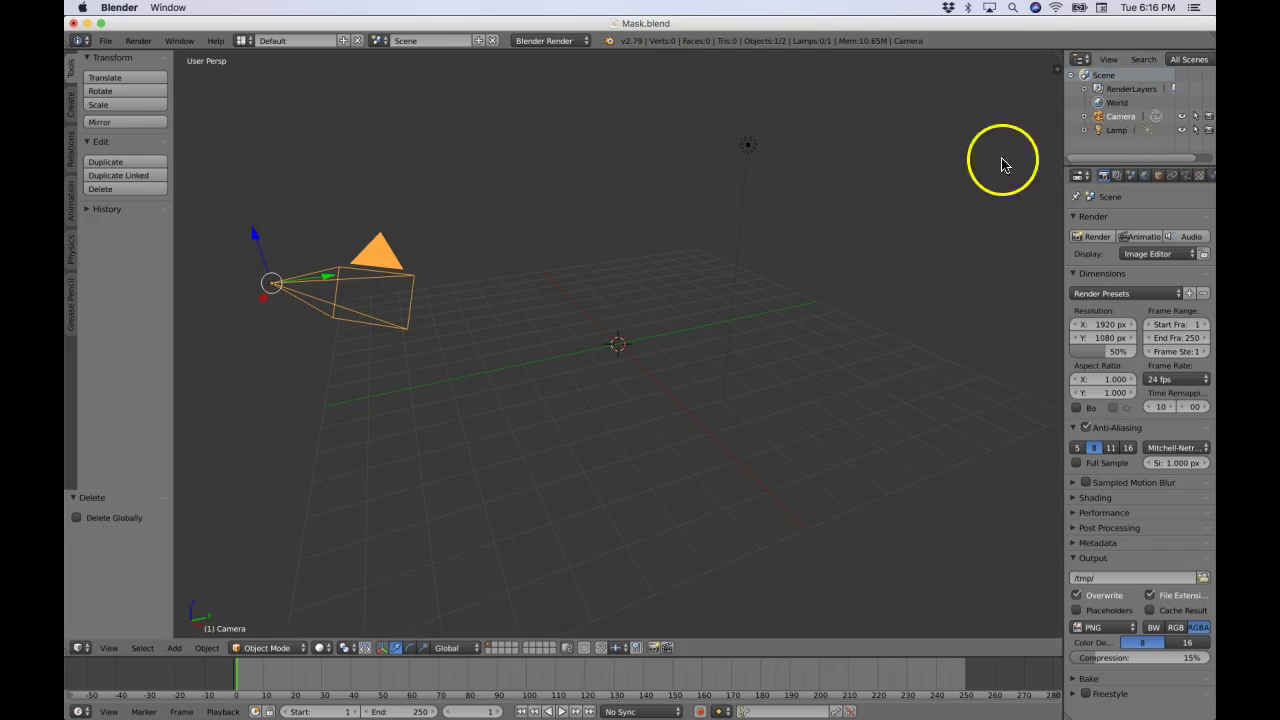
pyautogui.press('x')
pyautogui.click(977, 168)
pyautogui.click(1118, 117)
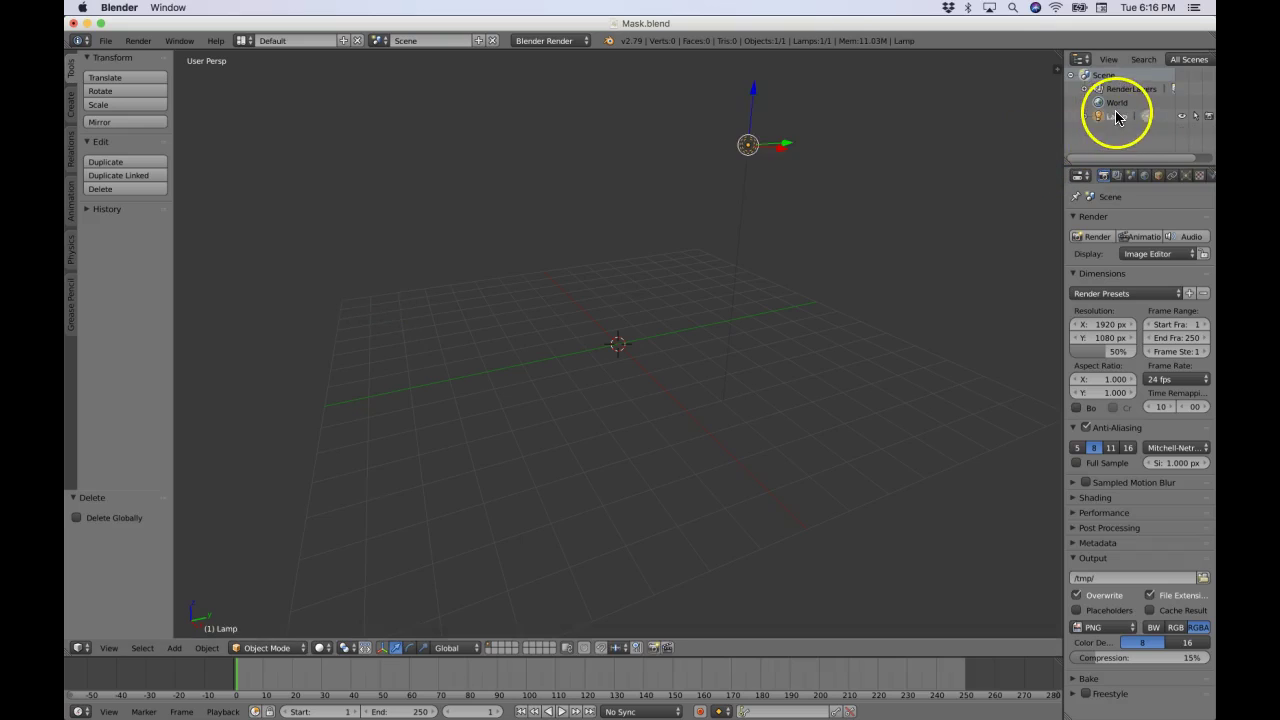
pyautogui.press('x')
pyautogui.click(991, 154)
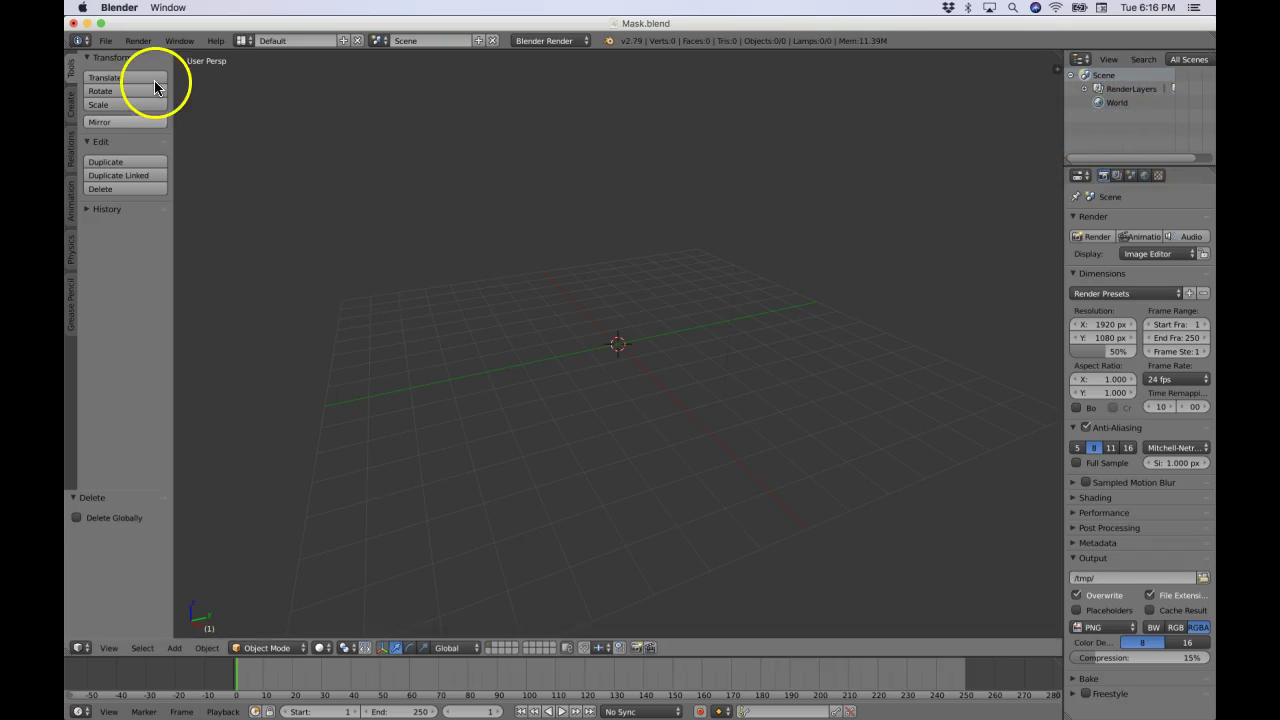
# Import the Mask SVG file and join all of its curves into a single object.
pyautogui.click(105, 40)
pyautogui.moveTo(166, 302)
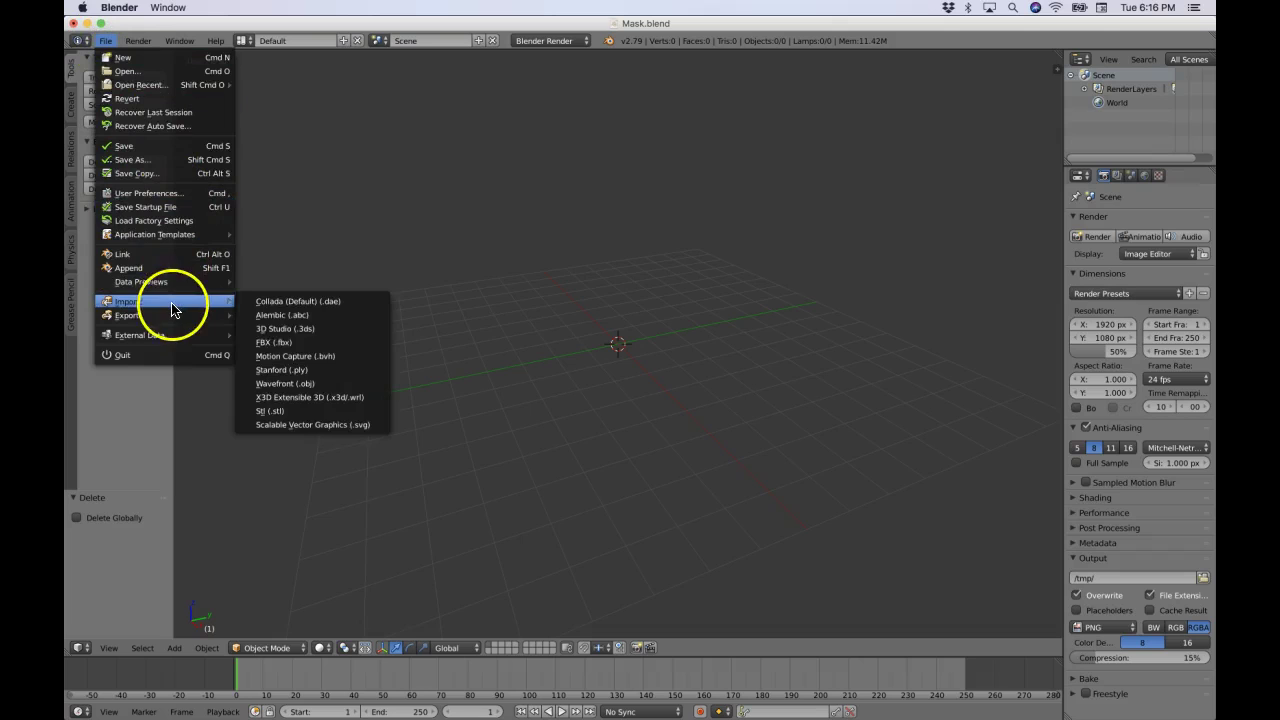
pyautogui.click(293, 425)
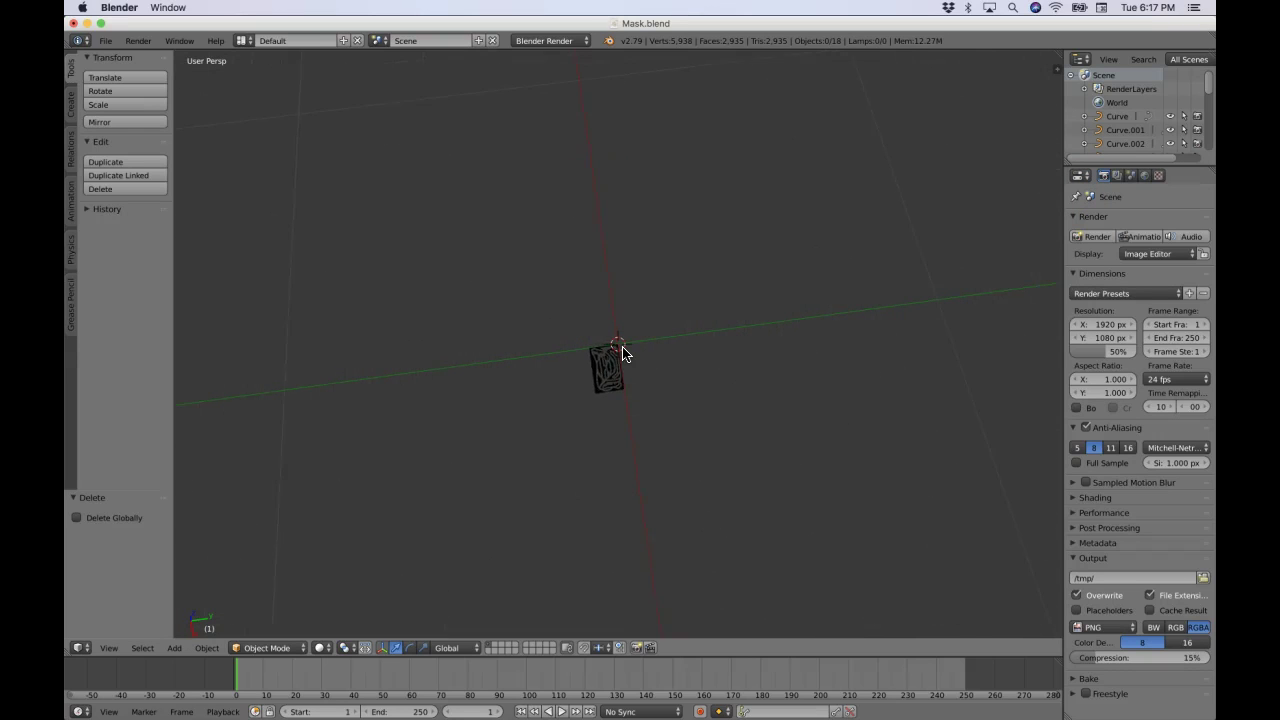
pyautogui.rightClick(608, 336)
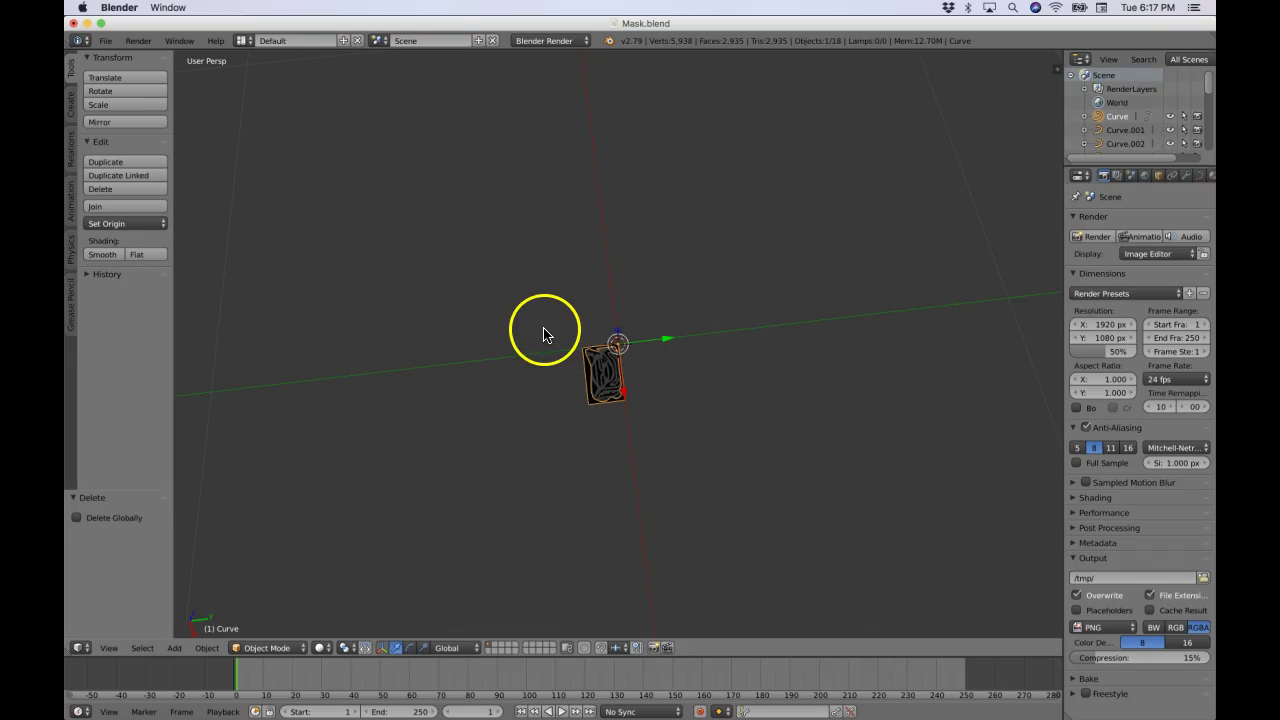
pyautogui.hotkey('ctrl', 'j')
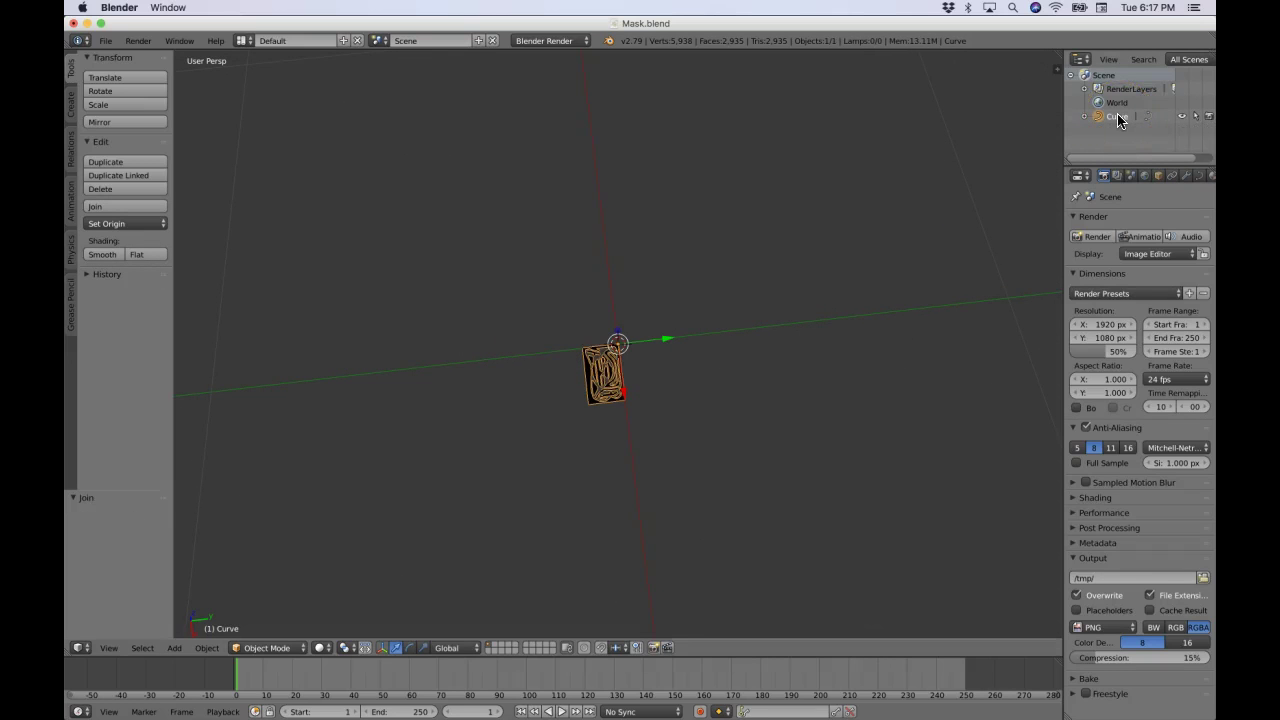
# Set the joined curve's extrusion to 0.004 and save over Mask.blend.
pyautogui.click(1199, 175)
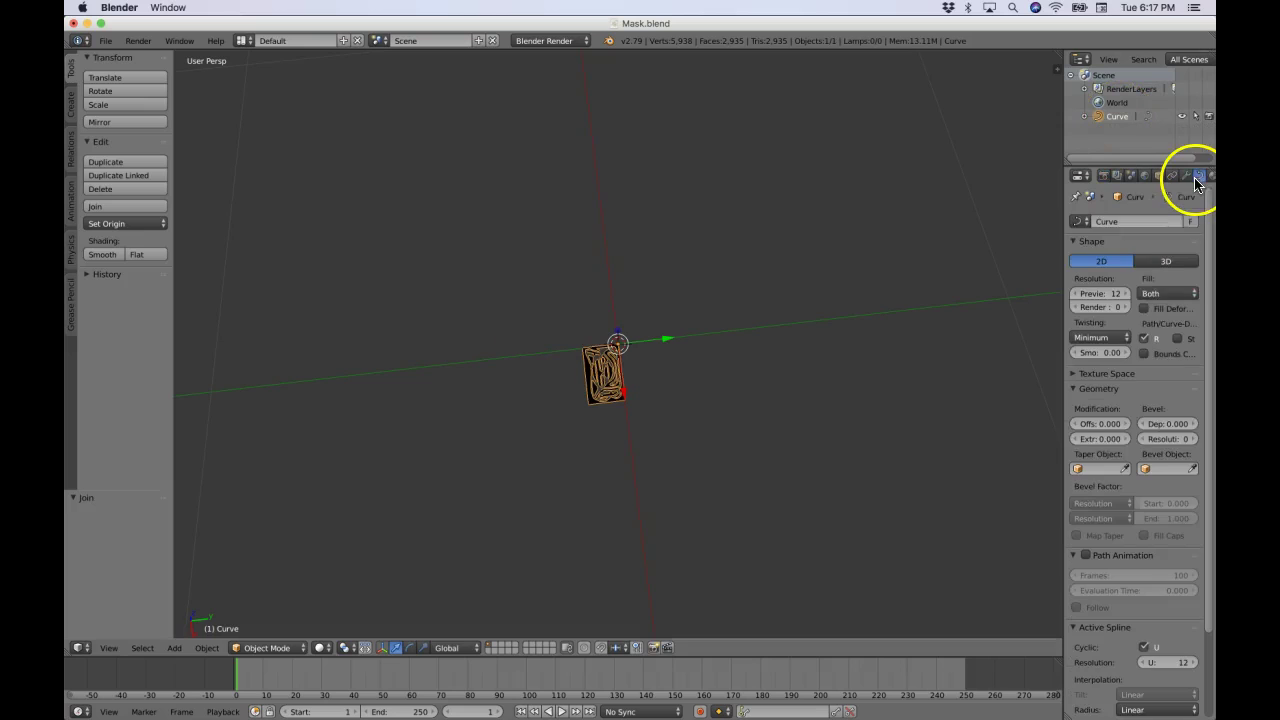
pyautogui.click(1125, 440)
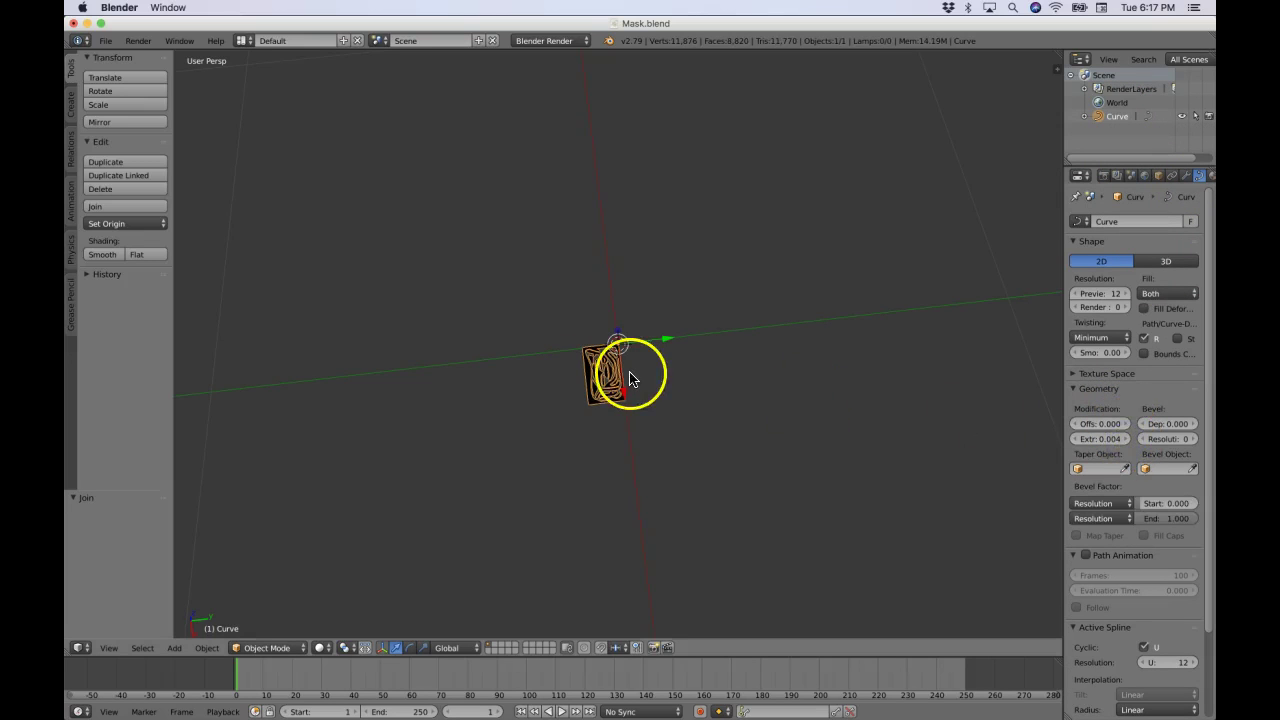
pyautogui.hotkey('ctrl', 's')
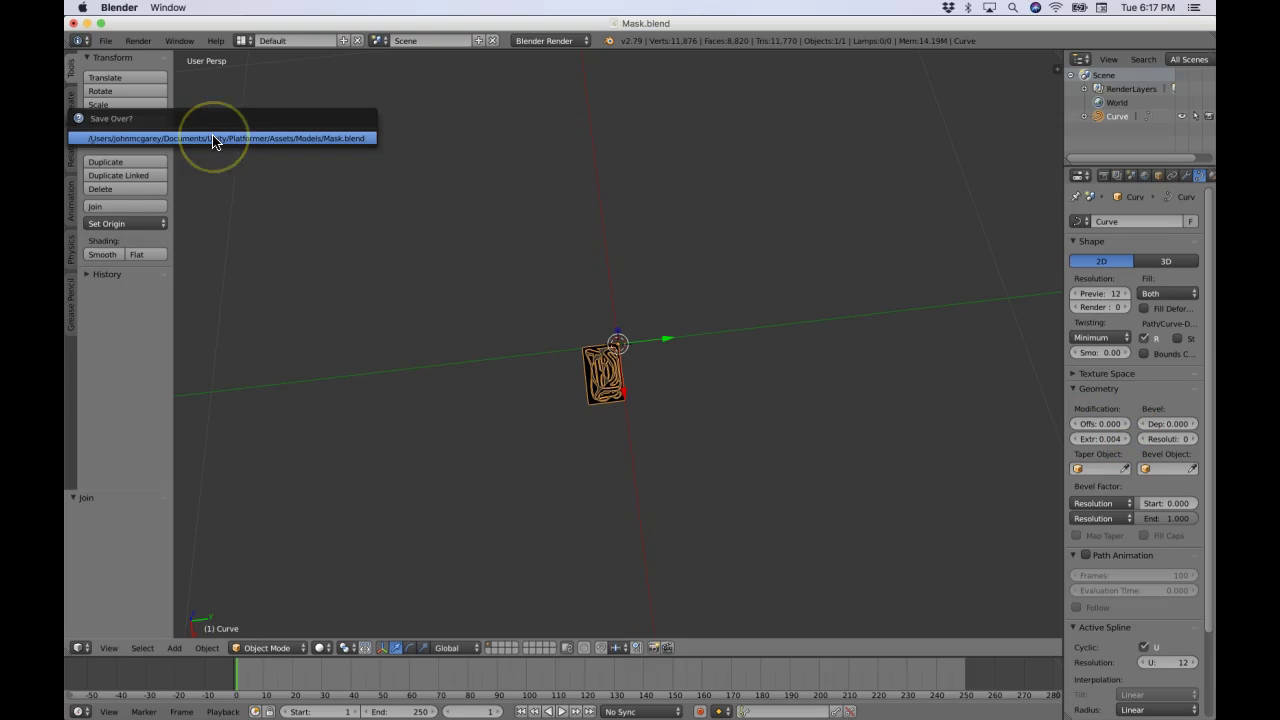
pyautogui.click(212, 138)
pyautogui.moveTo(212, 138); pyautogui.dragTo(524, 355, button='middle')
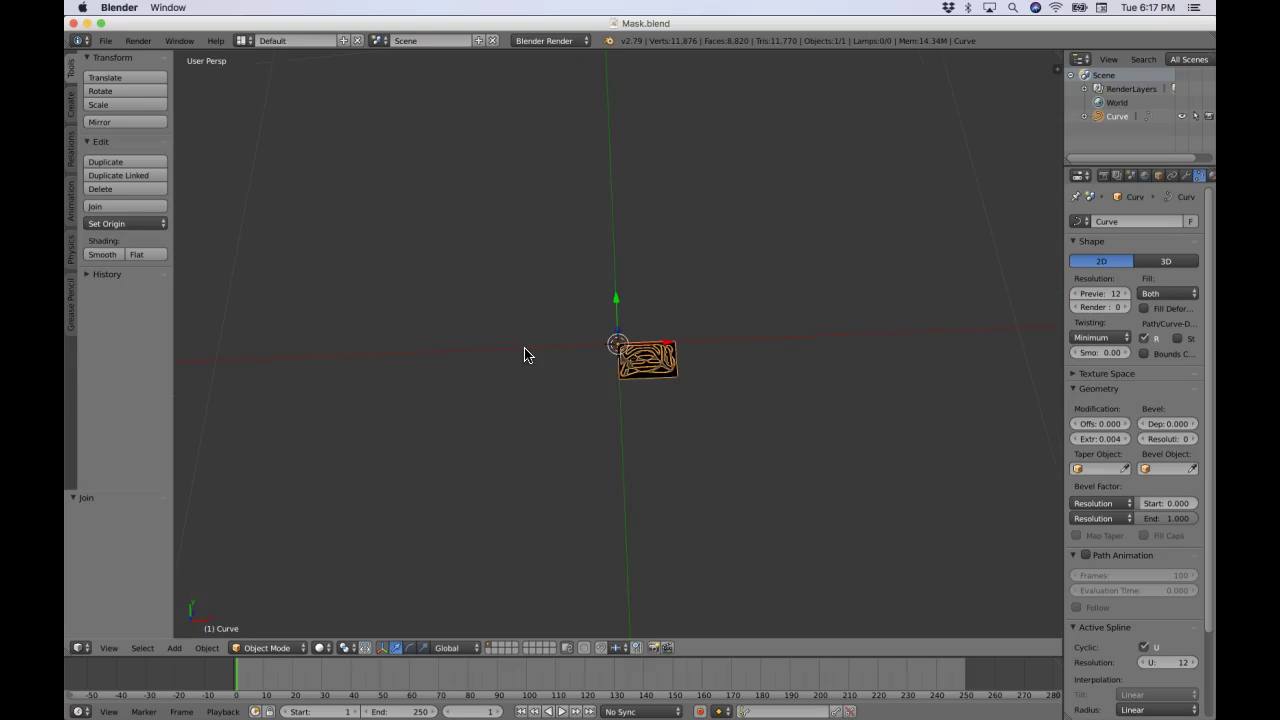
pyautogui.press('super+Tab')
pyautogui.press('super+Tab')
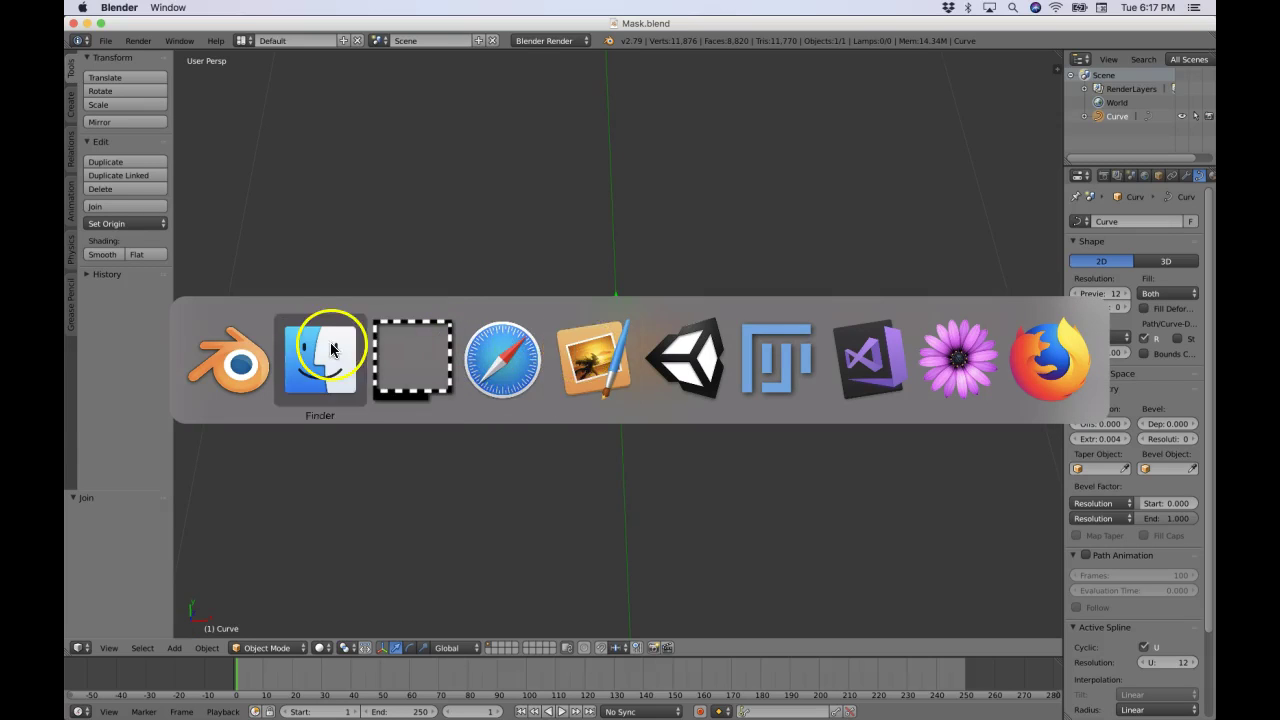
pyautogui.click(588, 356)
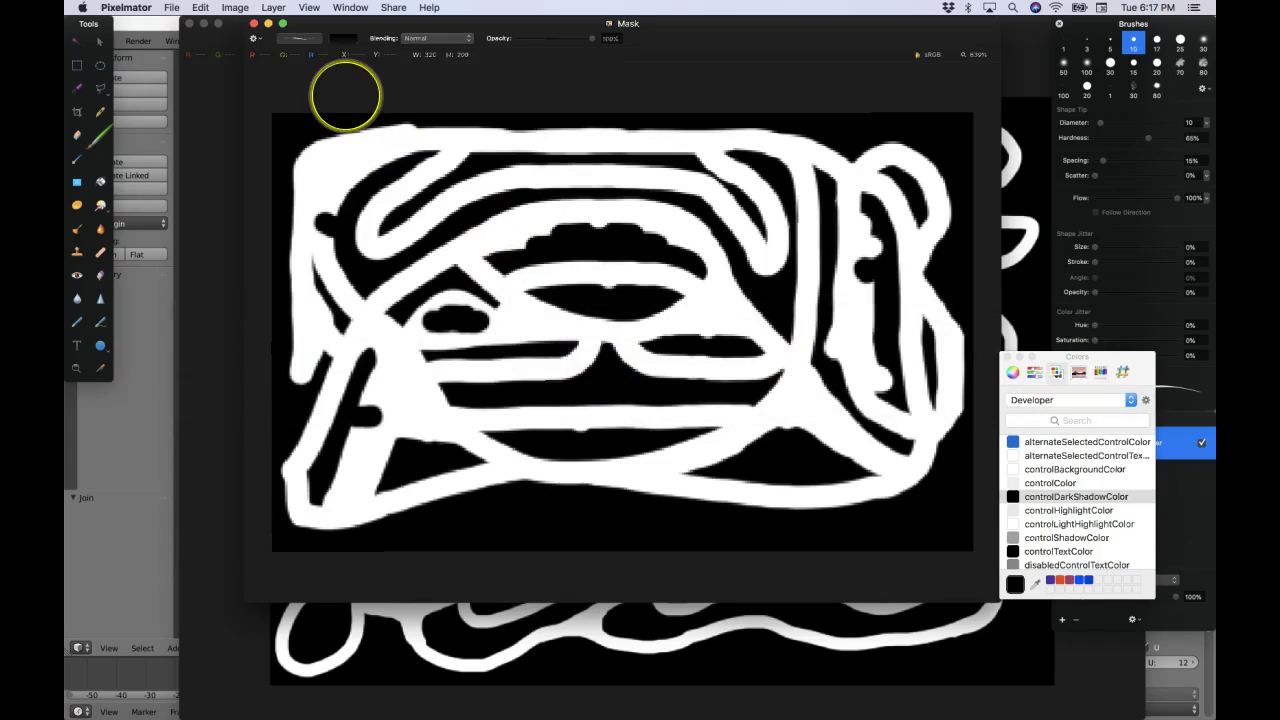
pyautogui.click(235, 8)
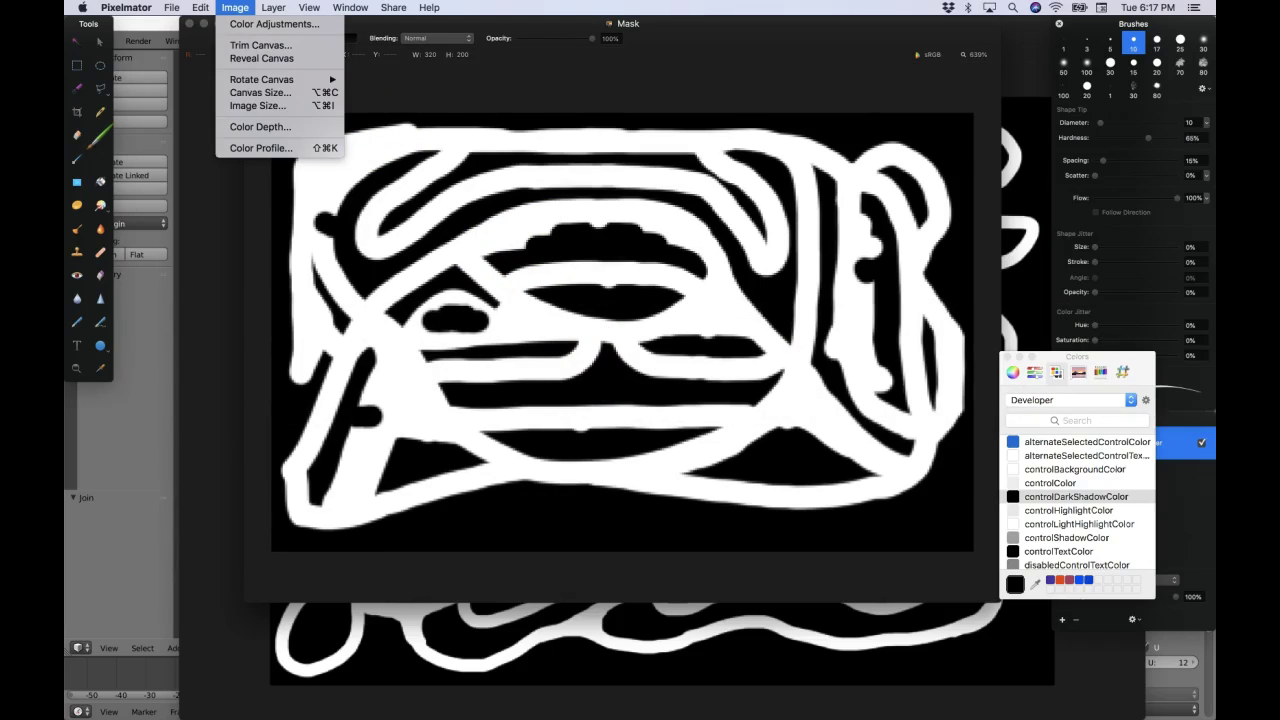
pyautogui.moveTo(200, 7)
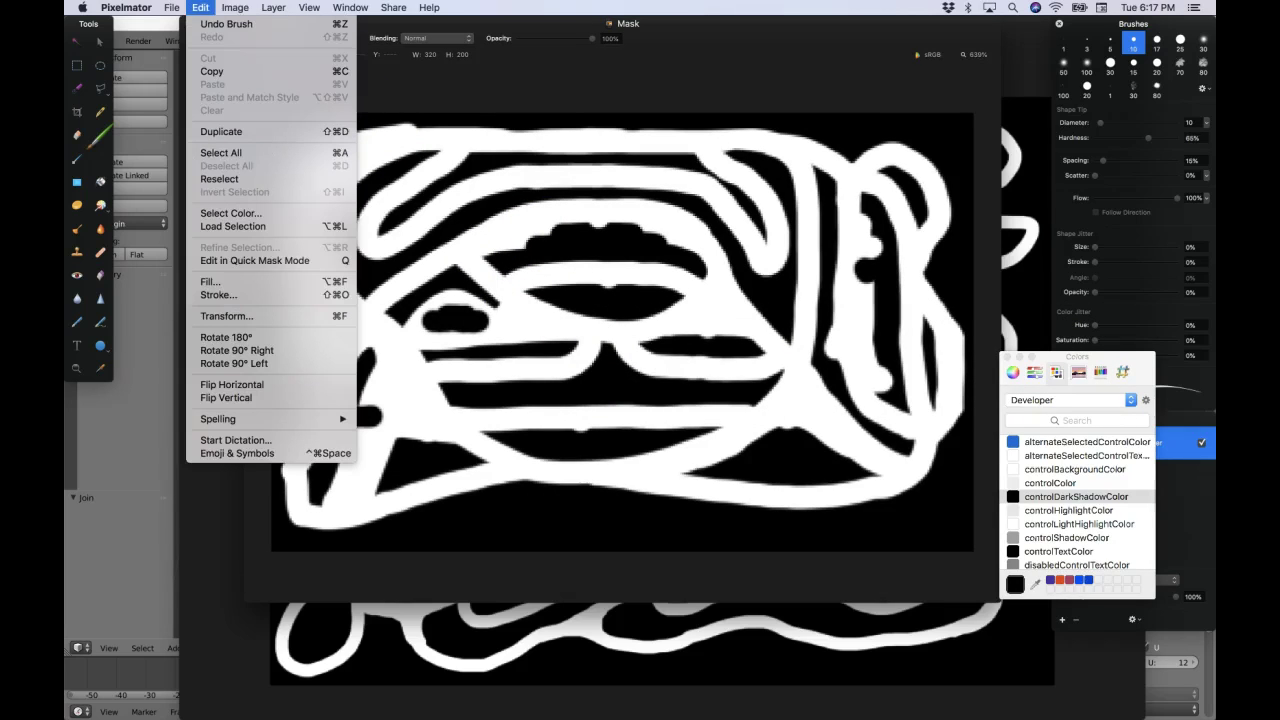
pyautogui.click(203, 8)
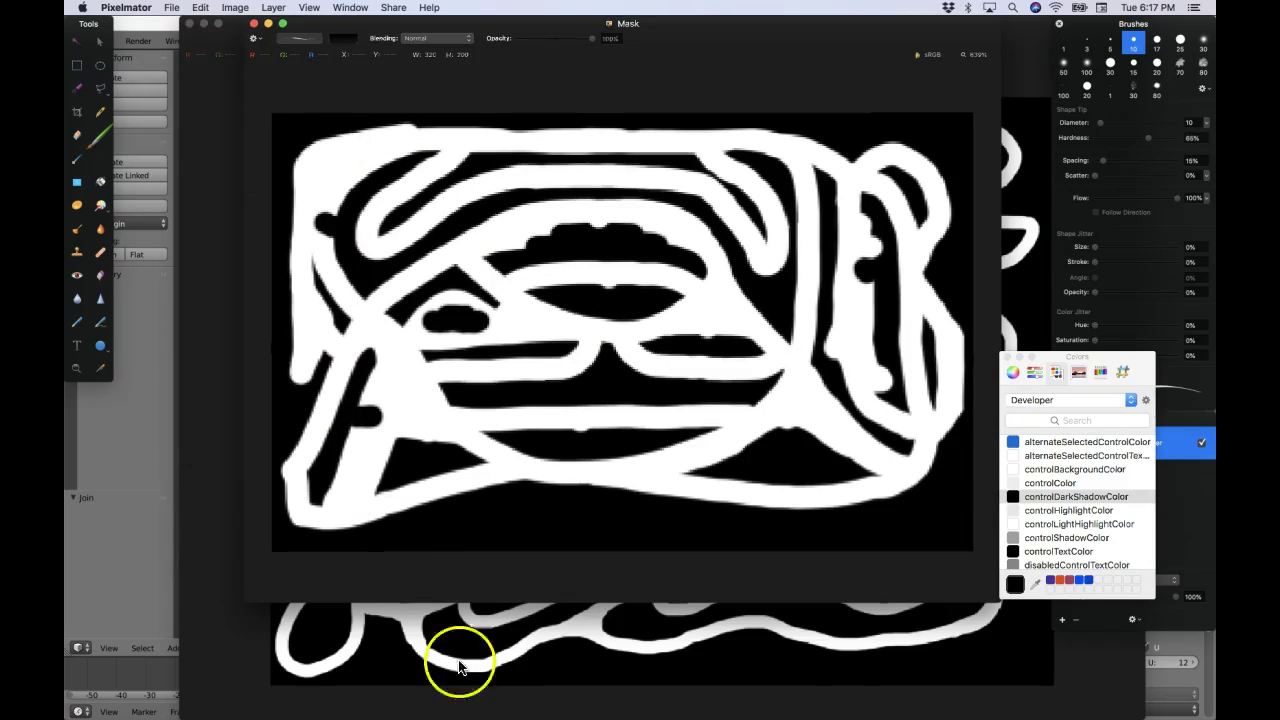
# Switch to Fiji, open Mask.png and invert its black and white values.
pyautogui.moveTo(533, 712)
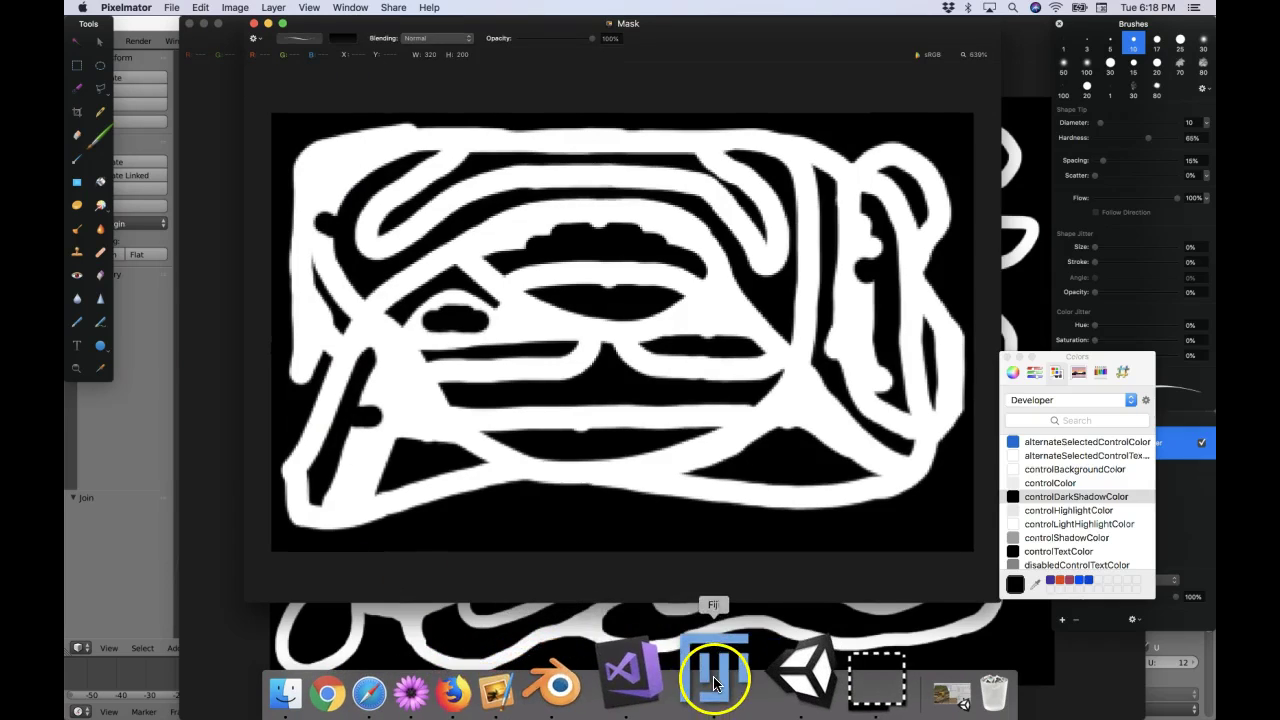
pyautogui.click(714, 683)
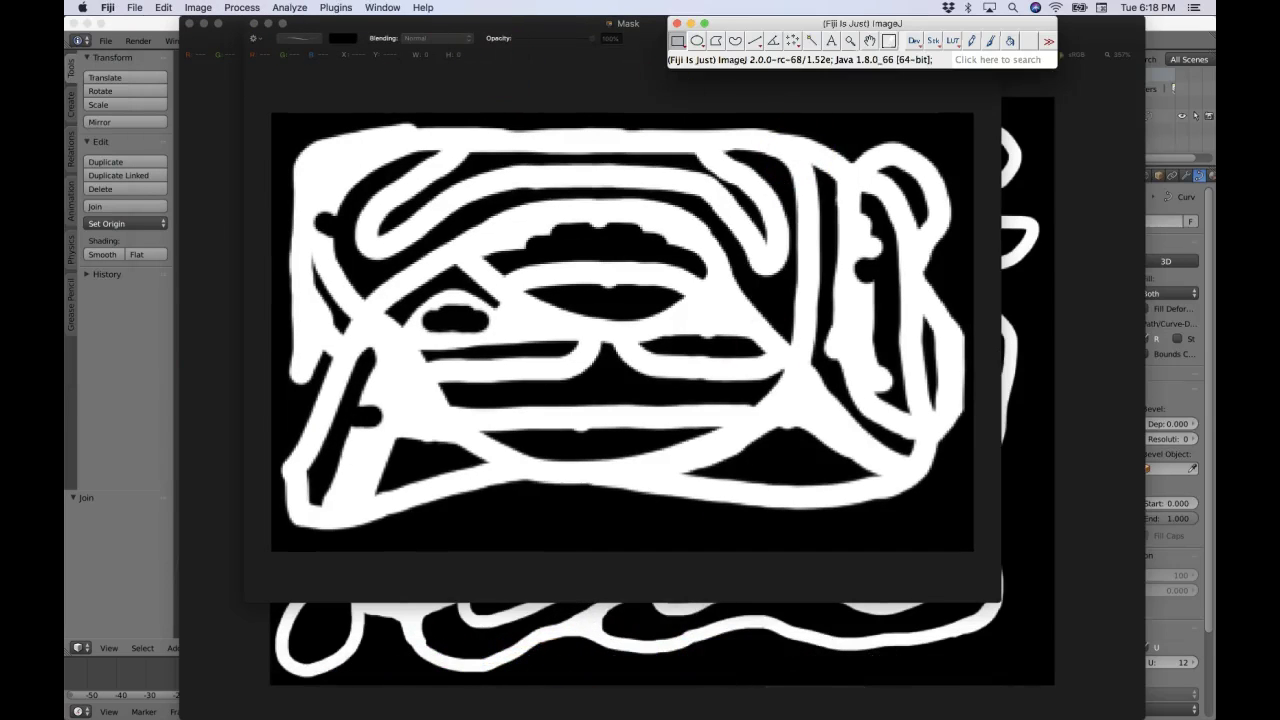
pyautogui.click(163, 7)
pyautogui.moveTo(134, 7)
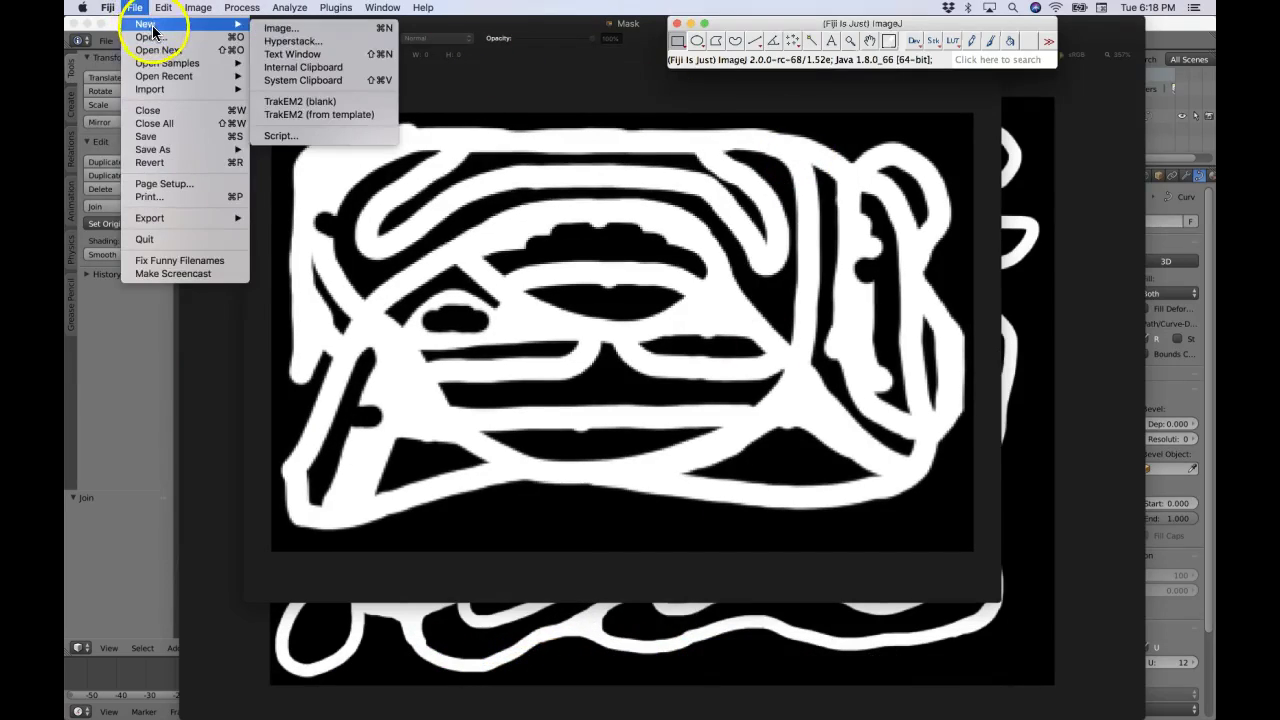
pyautogui.click(182, 176)
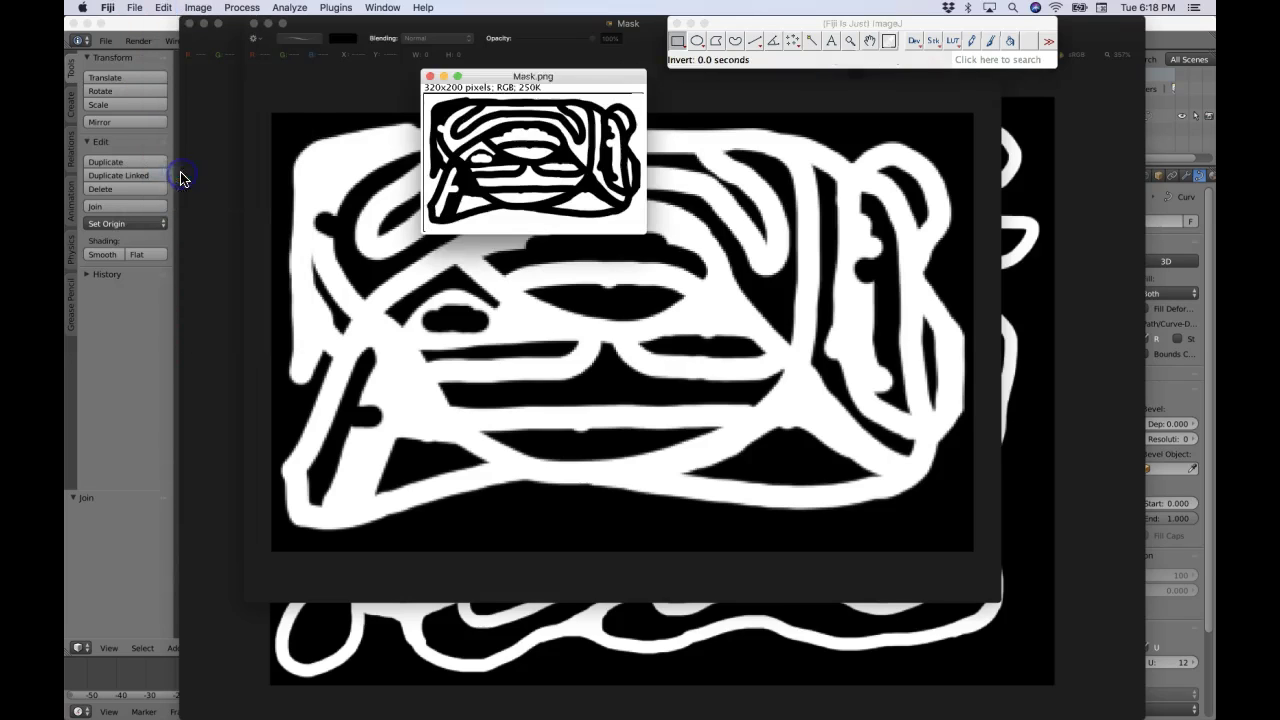
# Save the inverted image in PNG format as MaskInv.png in the Models folder.
pyautogui.click(134, 7)
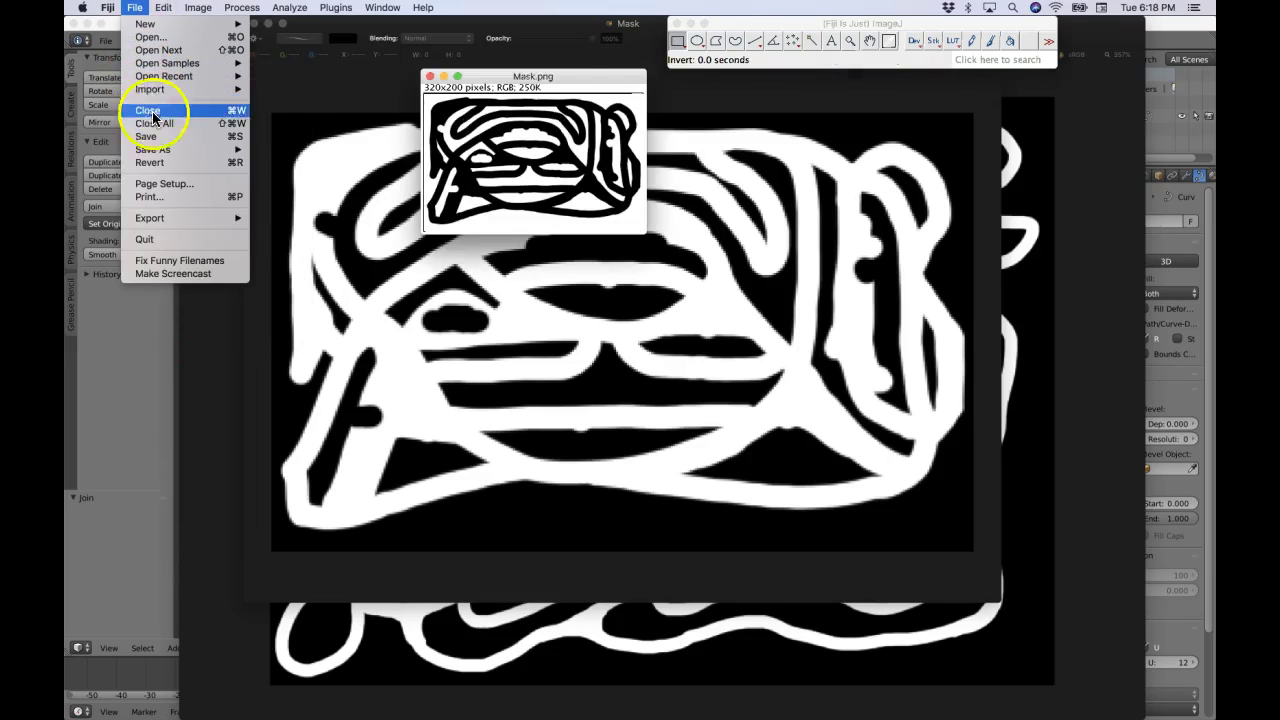
pyautogui.moveTo(163, 149)
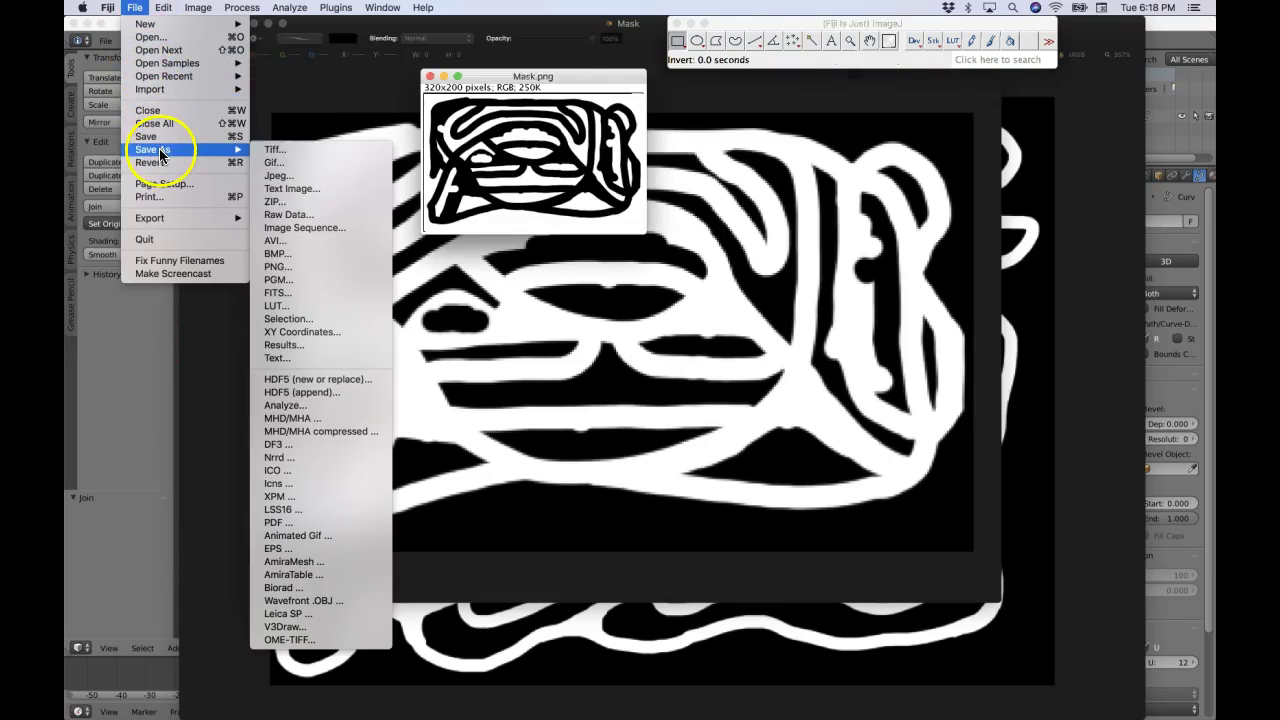
pyautogui.click(320, 273)
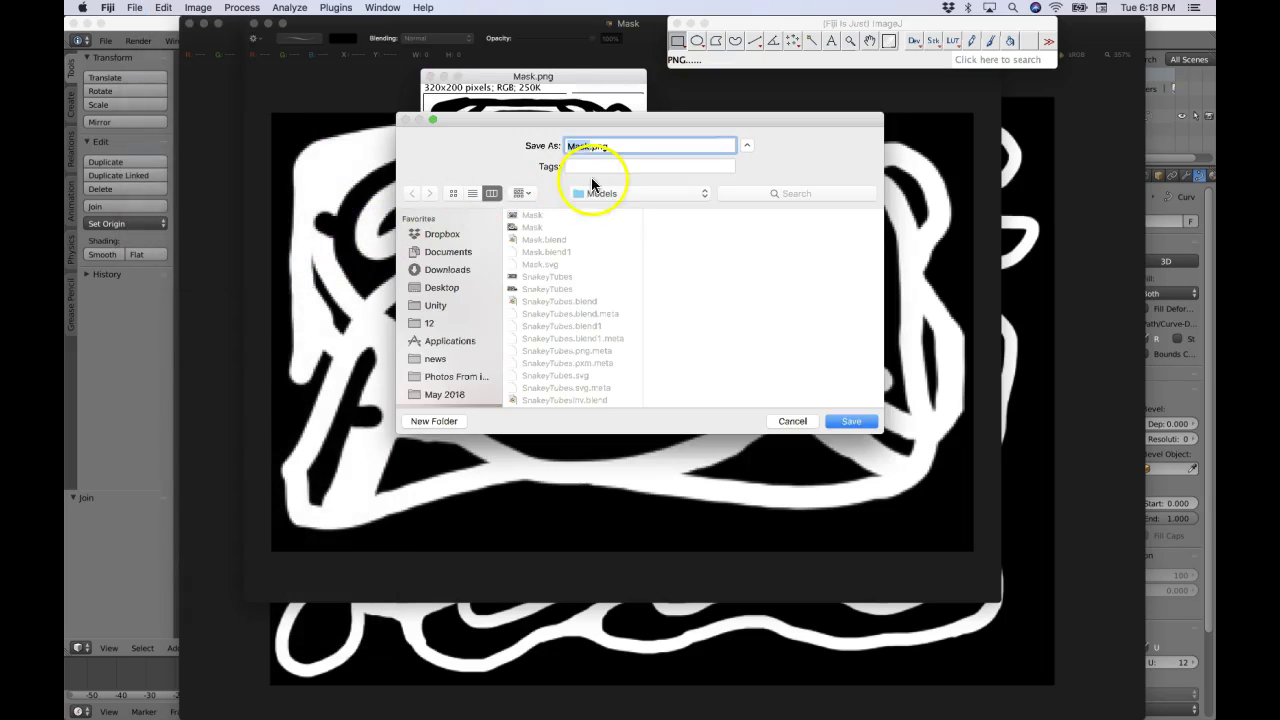
pyautogui.write('Inv')
pyautogui.press('Return')
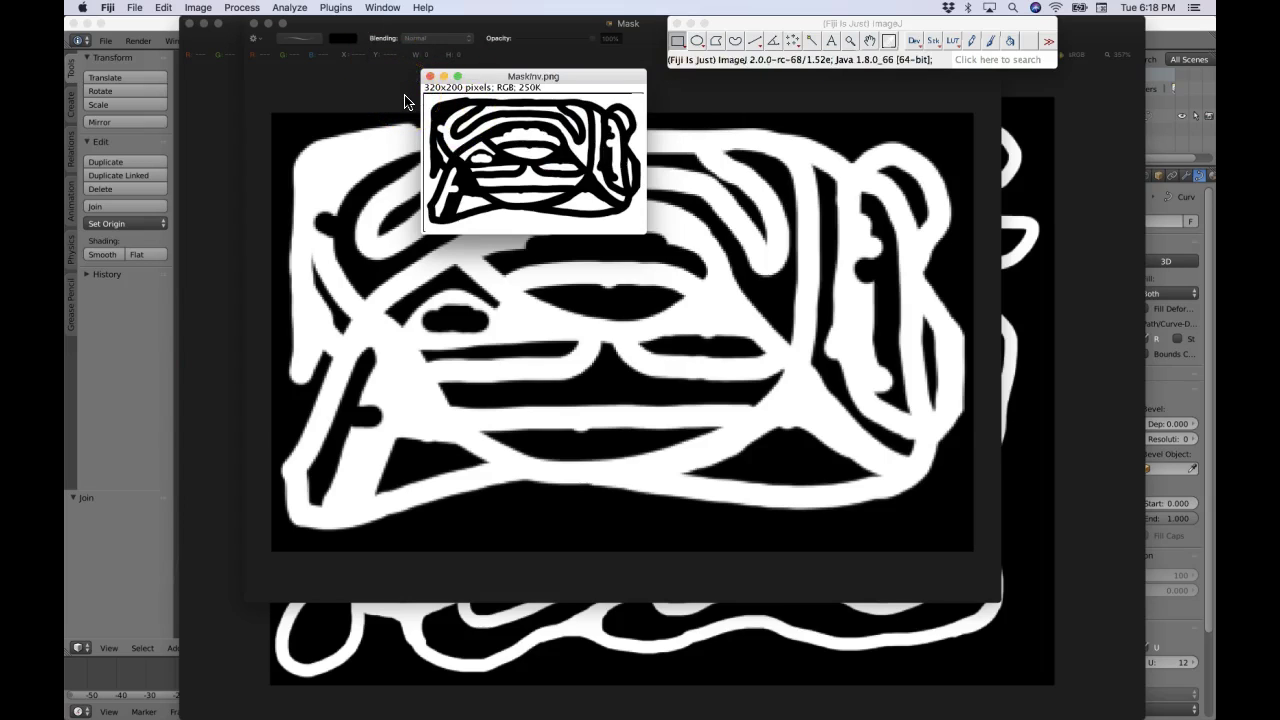
# Switch to Blender with a new default scene and save it as MaskInv.blend.
pyautogui.press('super+Tab')
pyautogui.click(686, 357)
pyautogui.click(412, 29)
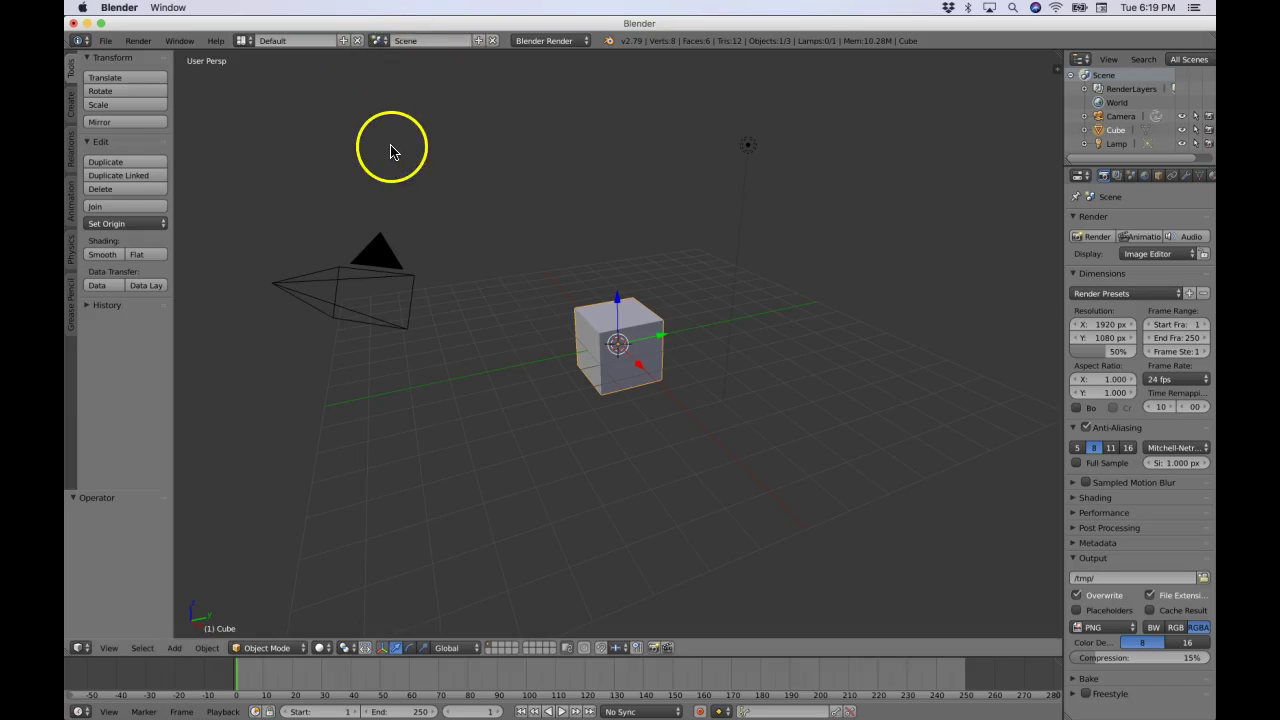
pyautogui.press('super+s')
pyautogui.doubleClick(251, 92)
pyautogui.click(1168, 76)
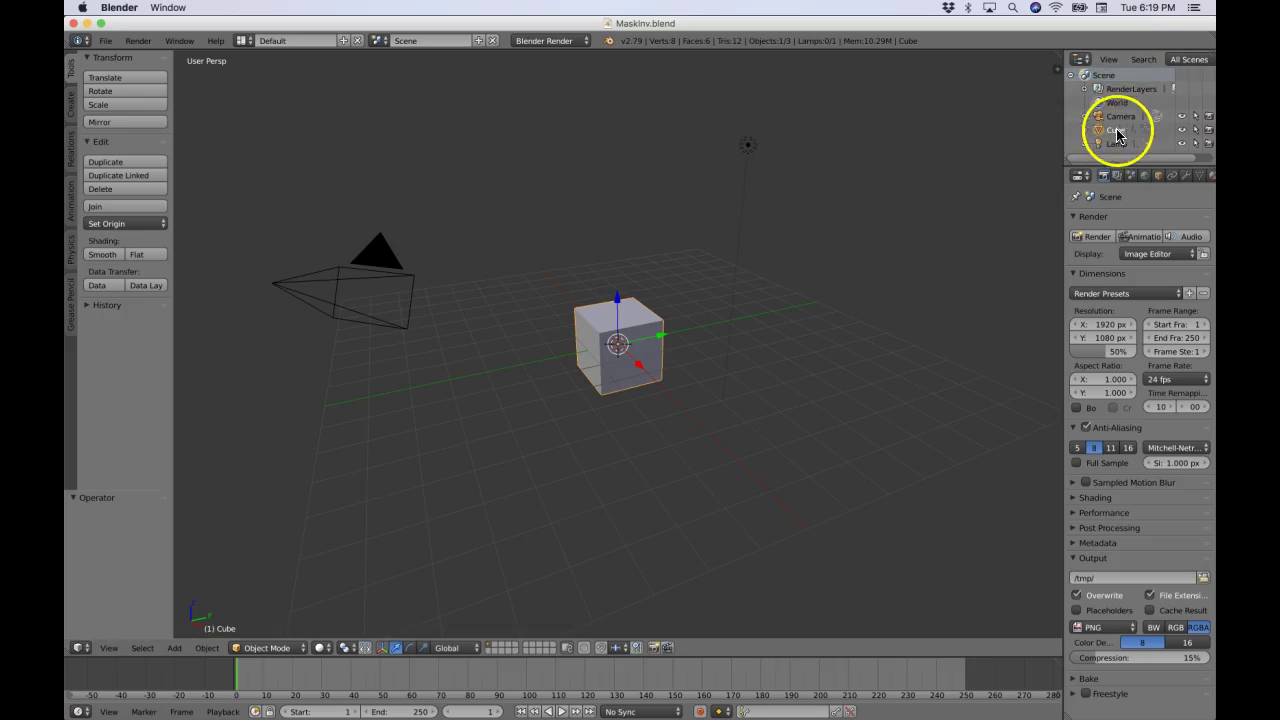
# Delete all default objects, including the cube and camera, from the new scene.
pyautogui.press('Delete')
pyautogui.press('a')
pyautogui.press('Delete')
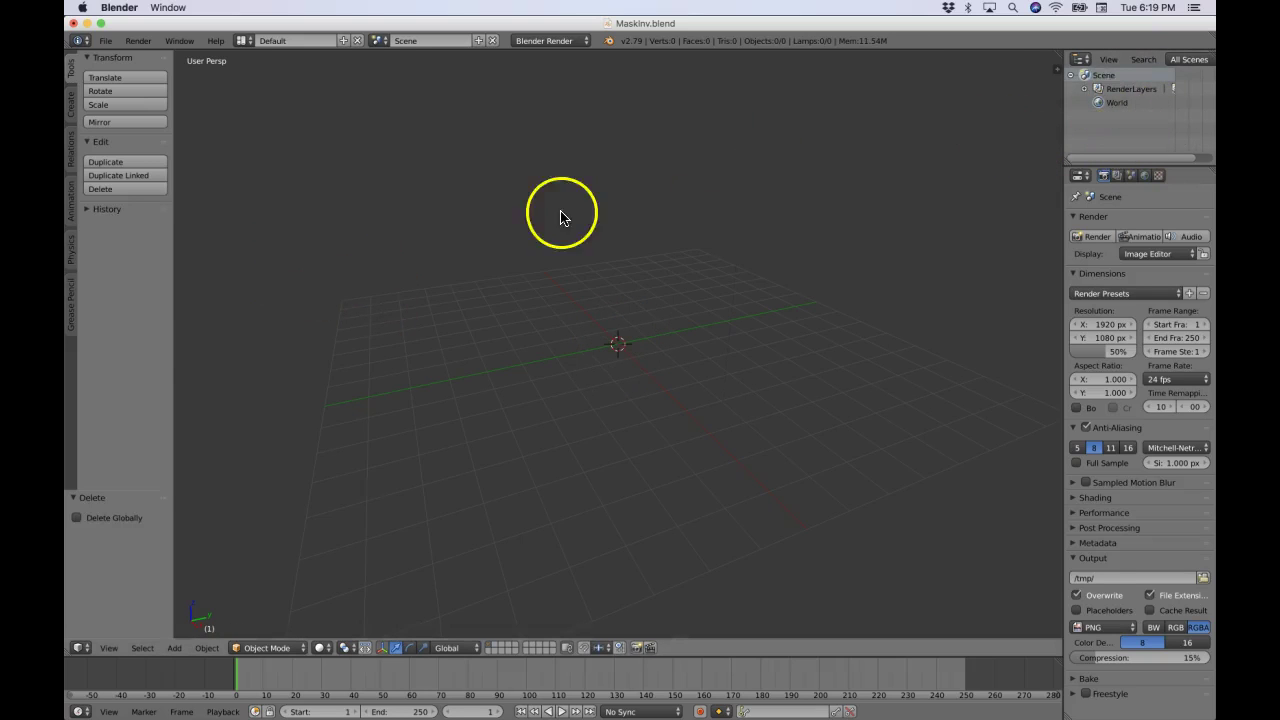
# Import the SVG version of the inverted mask as a curve.
pyautogui.click(105, 40)
pyautogui.moveTo(176, 303)
pyautogui.click(297, 371)
pyautogui.doubleClick(314, 143)
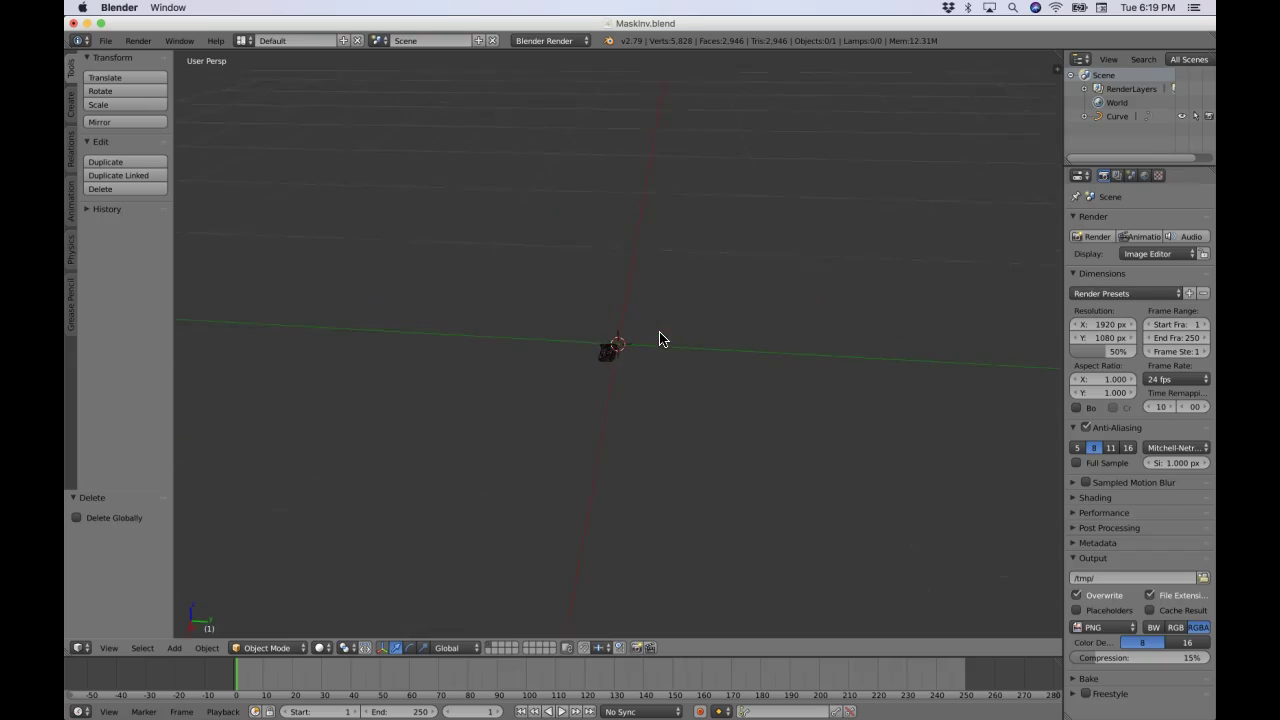
pyautogui.scroll(8, 660, 340)
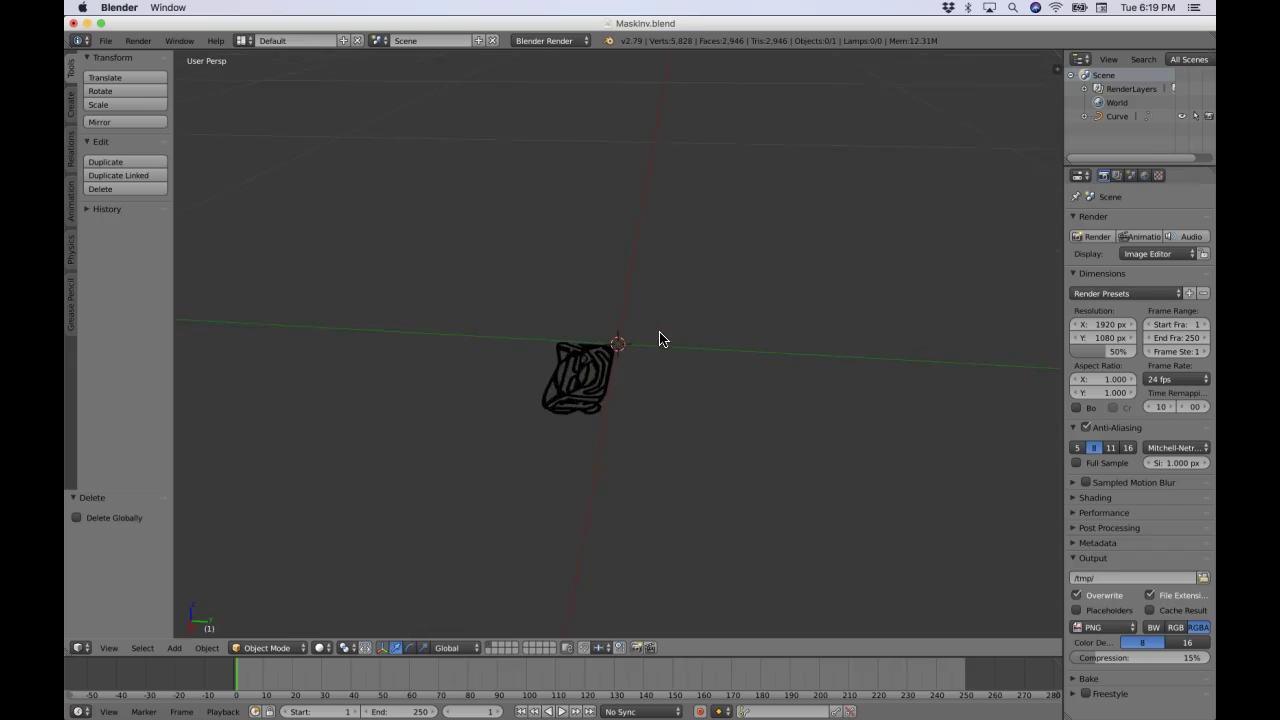
# Set the extrusion of the imported inverted-mask curve to 0.004.
pyautogui.click(1118, 118)
pyautogui.click(1199, 175)
pyautogui.moveTo(1118, 438); pyautogui.dragTo(1109, 434)
pyautogui.hscroll(-5, 614, 420)
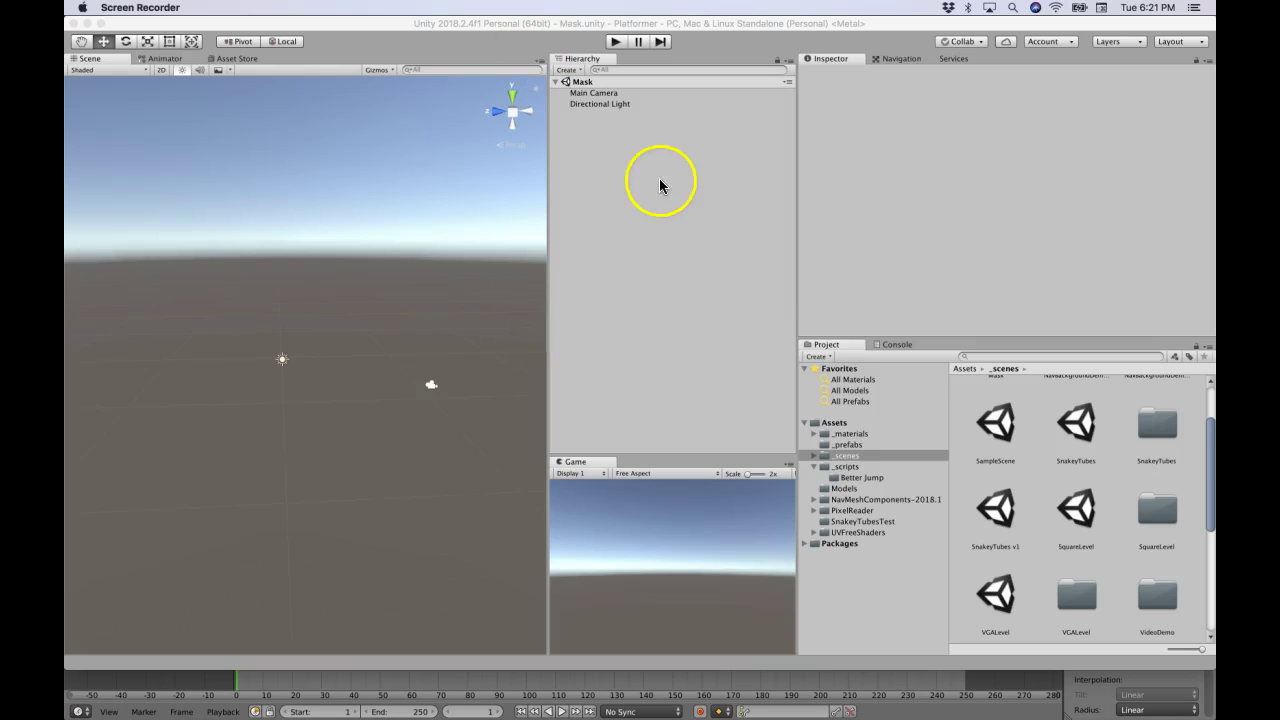
# Switch to Unity, open the SnakeyTubes scene and save it as Mask in the _scenes folder.
pyautogui.click(860, 456)
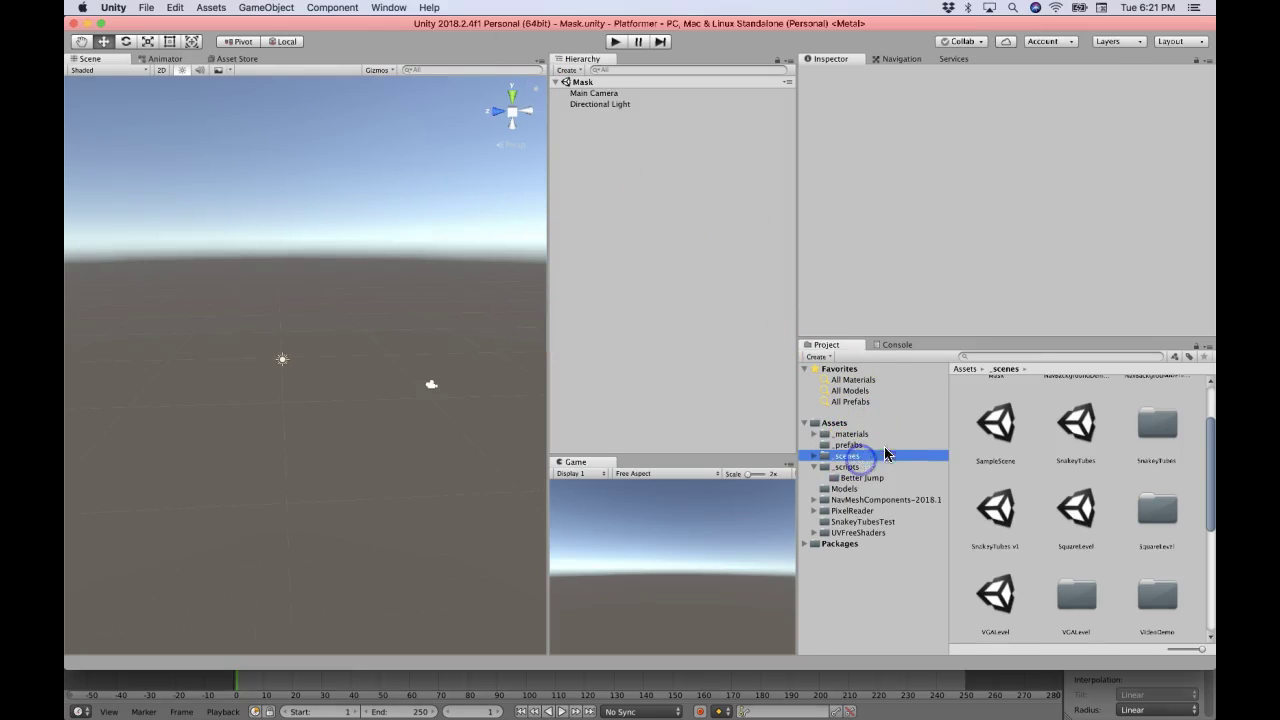
pyautogui.doubleClick(1082, 436)
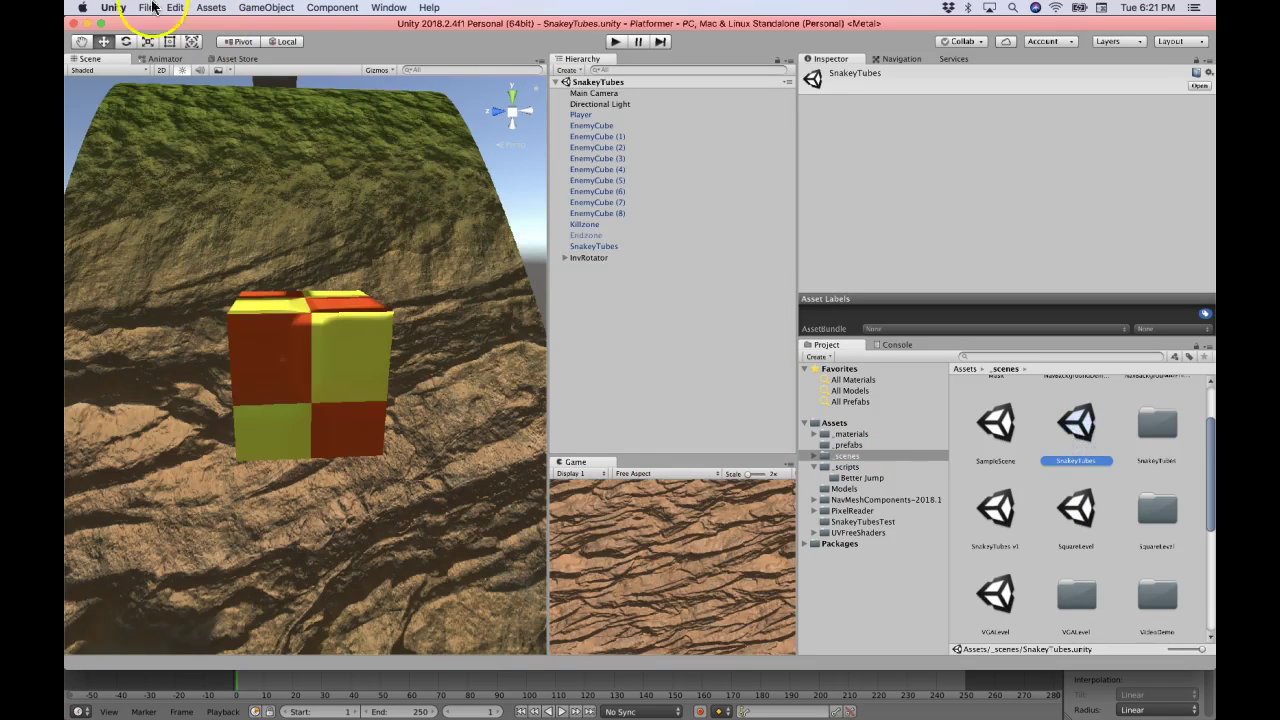
pyautogui.click(113, 8)
pyautogui.click(165, 70)
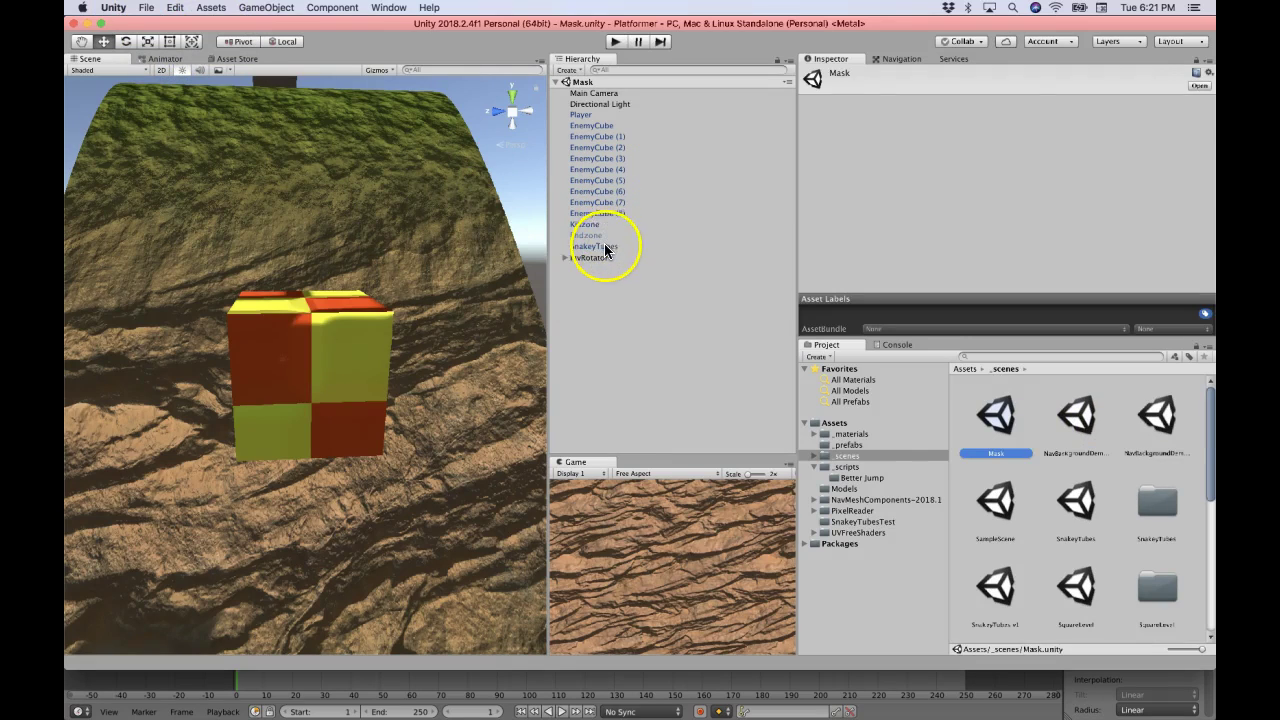
# Delete the SnakeyTubes and InvRotator objects from the Mask scene.
pyautogui.click(605, 247)
pyautogui.keyDown('shift'); pyautogui.click(598, 259); pyautogui.keyUp('shift')
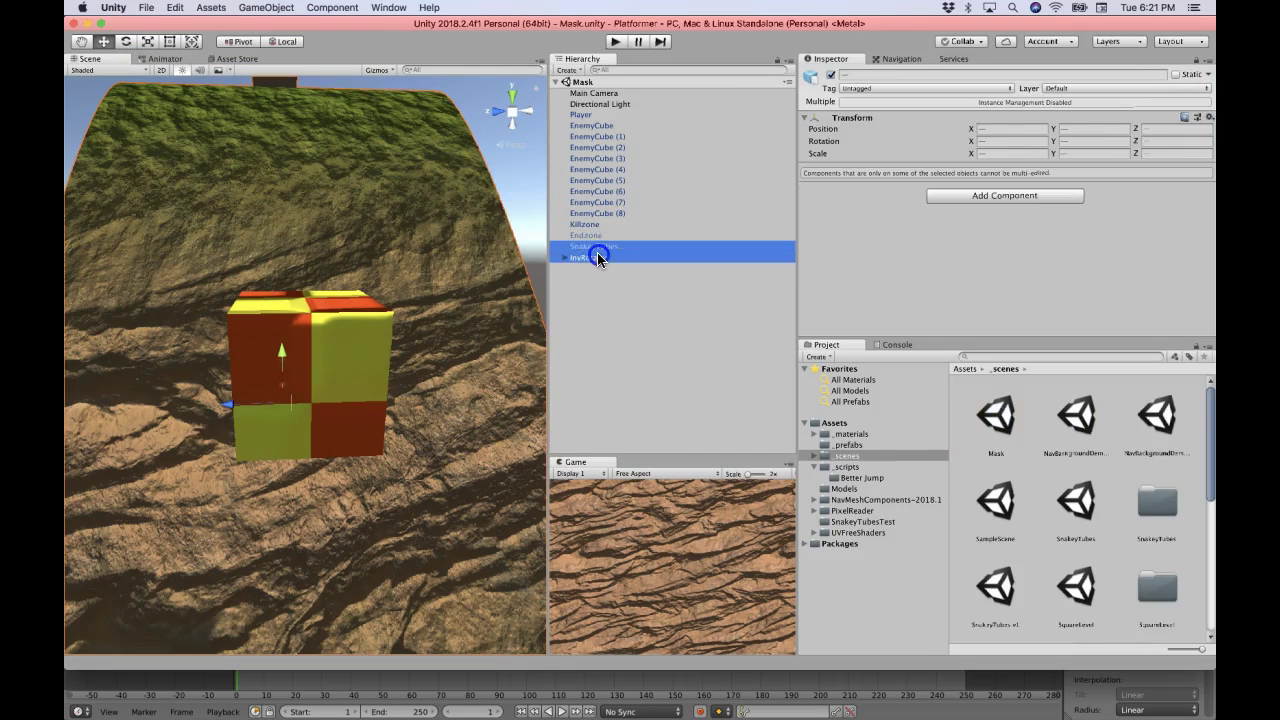
pyautogui.press('super+BackSpace')
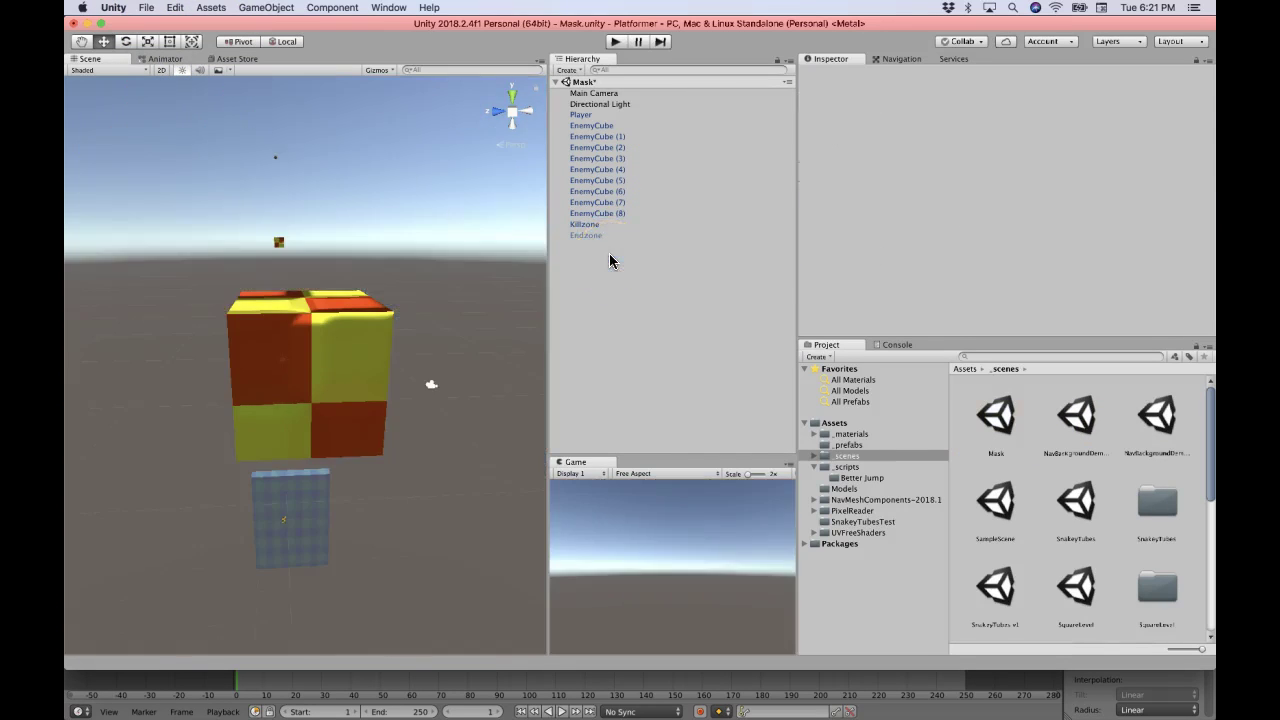
# Place the Mask model from the Models folder into the scene.
pyautogui.click(857, 487)
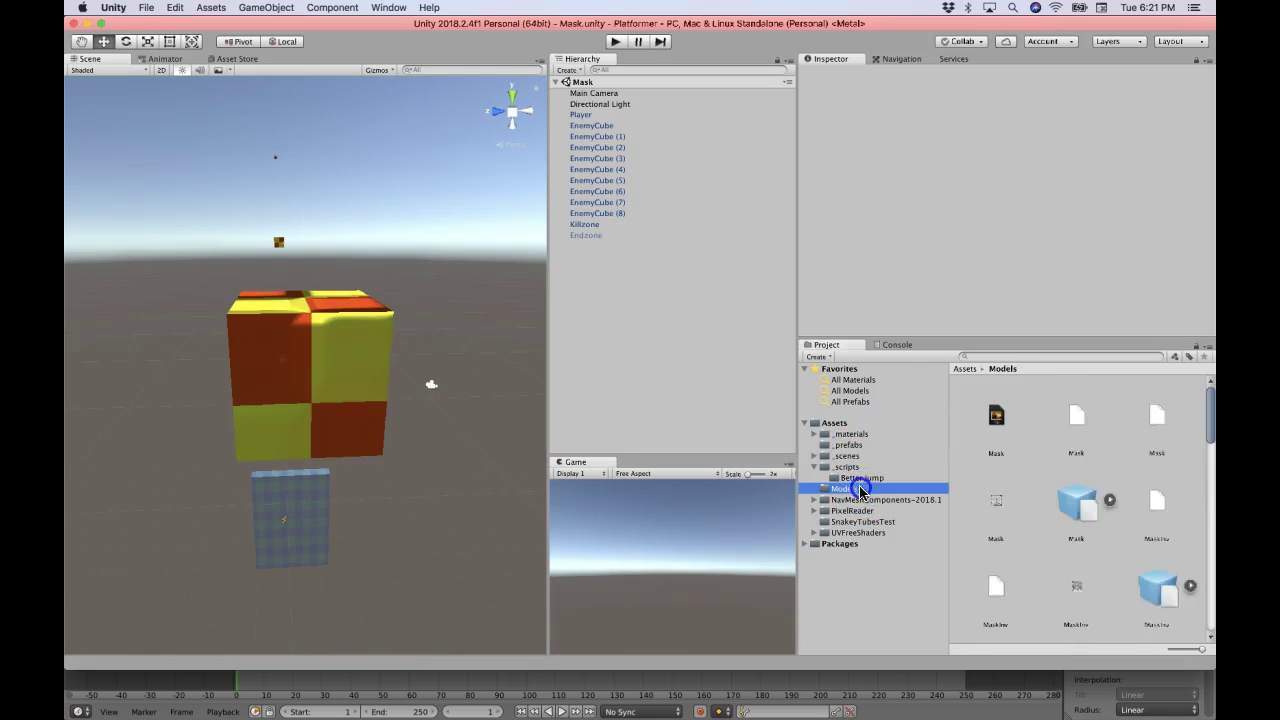
pyautogui.scroll(-1, 1090, 480)
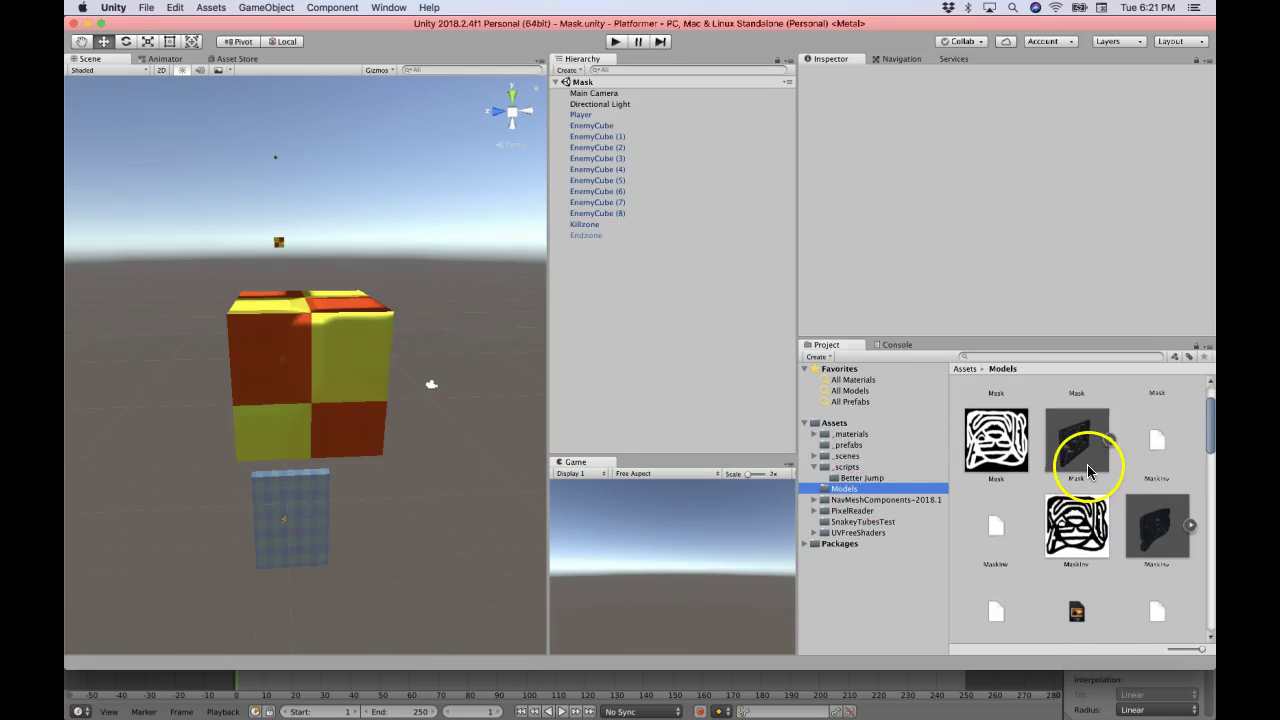
pyautogui.click(1082, 462)
pyautogui.click(1155, 555)
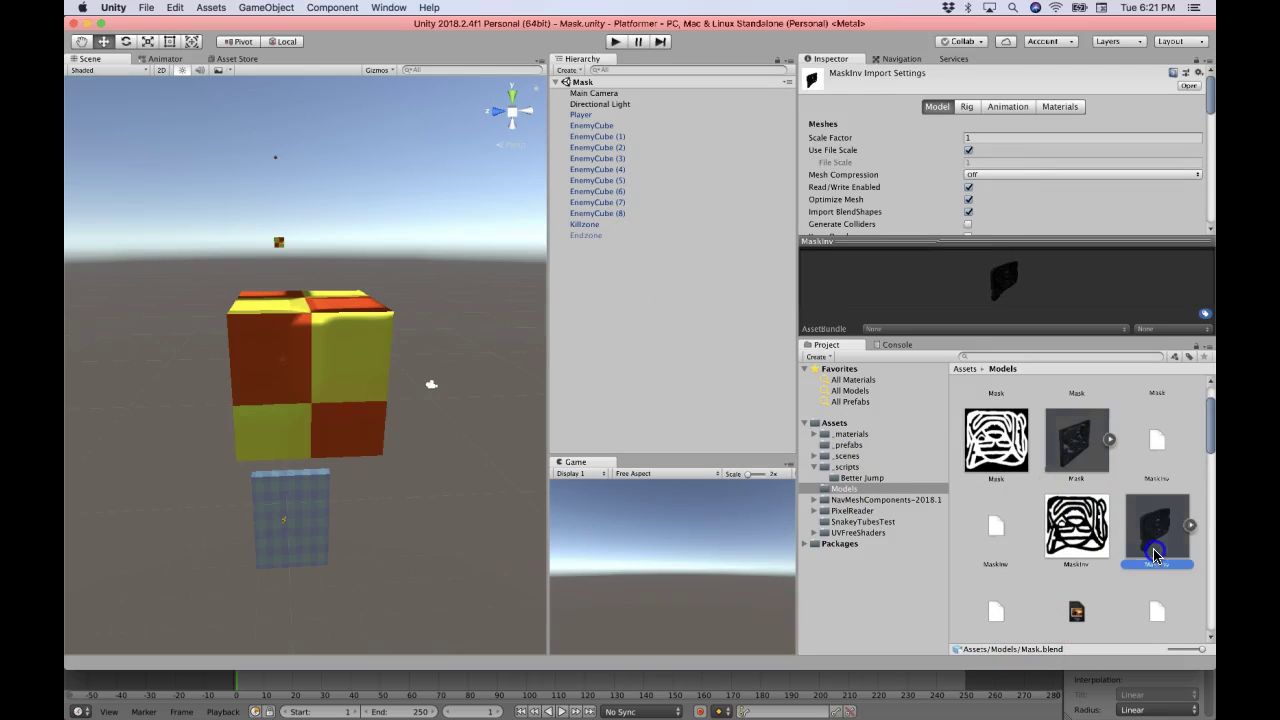
pyautogui.scroll(1, 1155, 548)
pyautogui.moveTo(1078, 452); pyautogui.dragTo(446, 369)
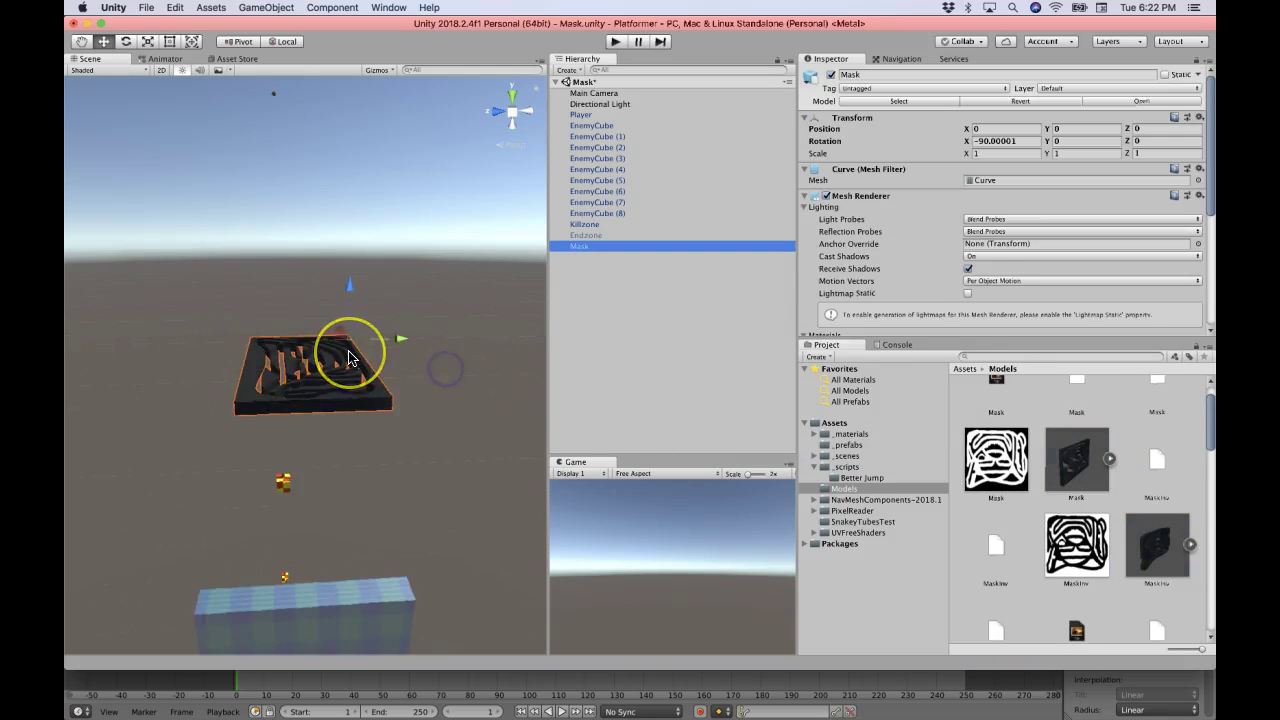
# Set the Mask object's scale to 1000 on the X, Y and Z axes.
pyautogui.scroll(-8, 348, 351)
pyautogui.scroll(10, 348, 351)
pyautogui.scroll(-5, 348, 357)
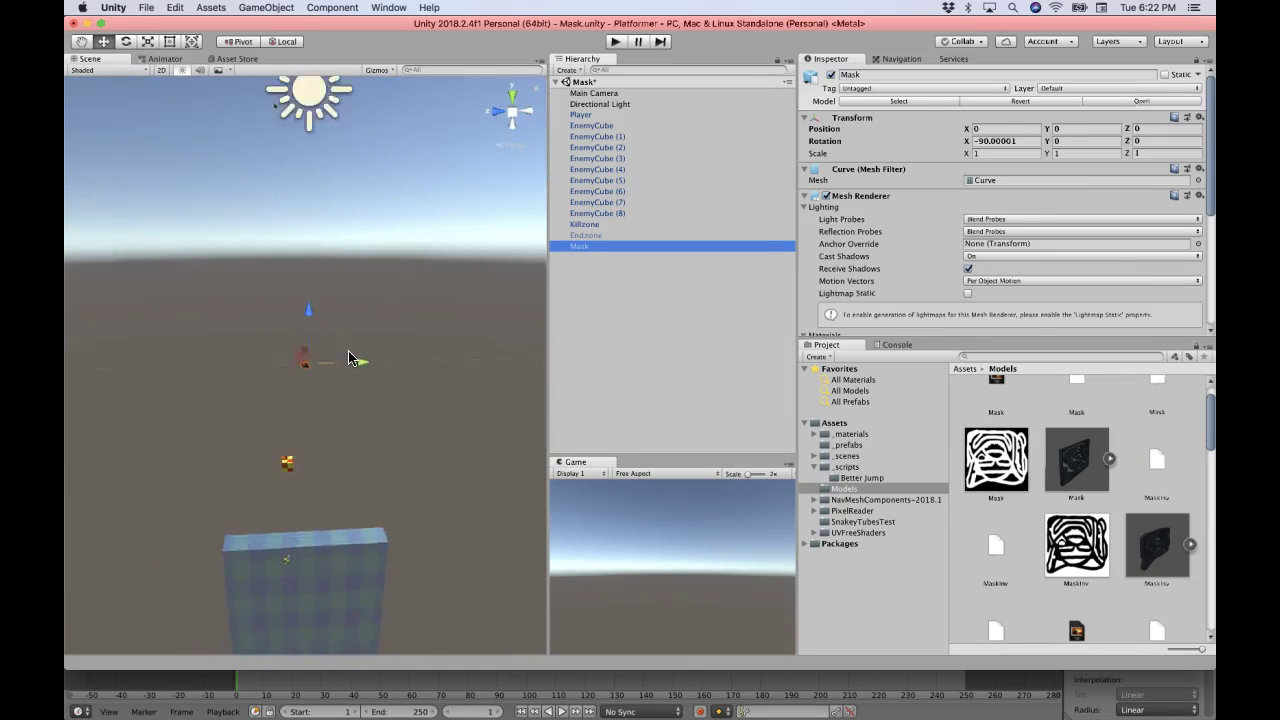
pyautogui.click(978, 153)
pyautogui.write('100')
pyautogui.press('Tab')
pyautogui.write('1000')
pyautogui.press('Tab')
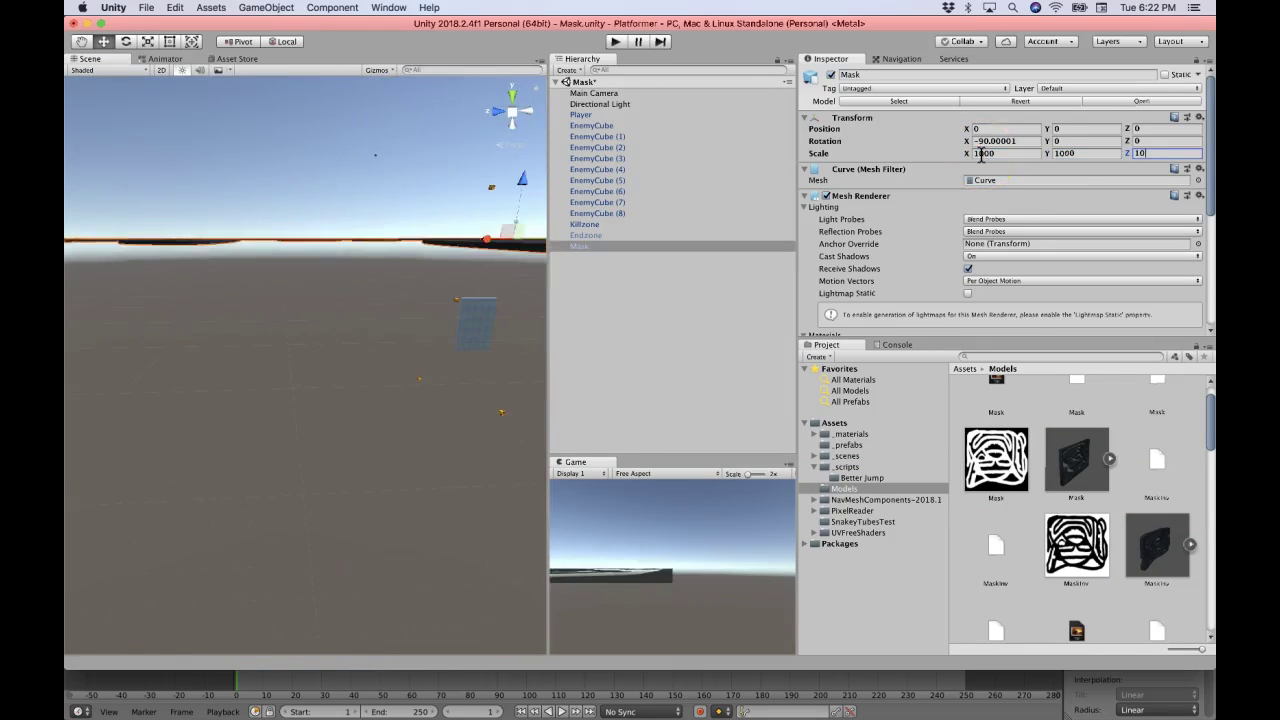
pyautogui.write('1000')
pyautogui.press('Return')
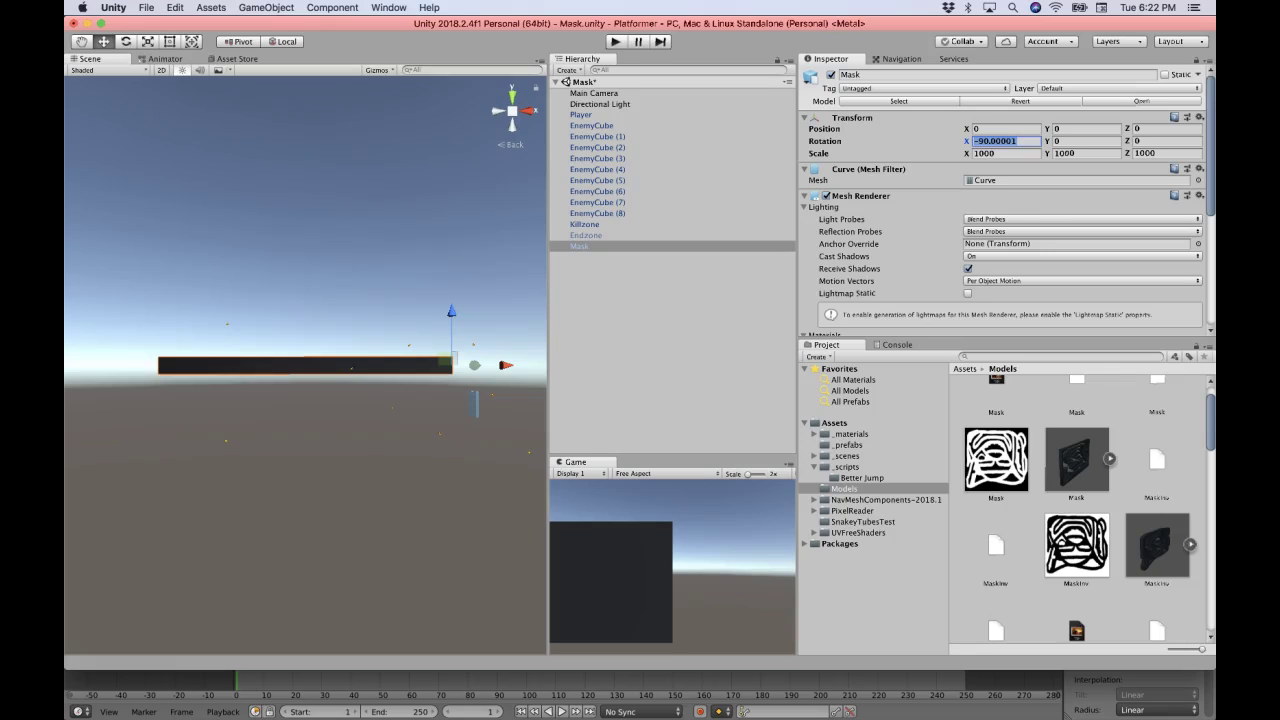
# Set the Mask object's X rotation to 0 and apply the Terrain material from the UVFreeShaders folder.
pyautogui.write('0')
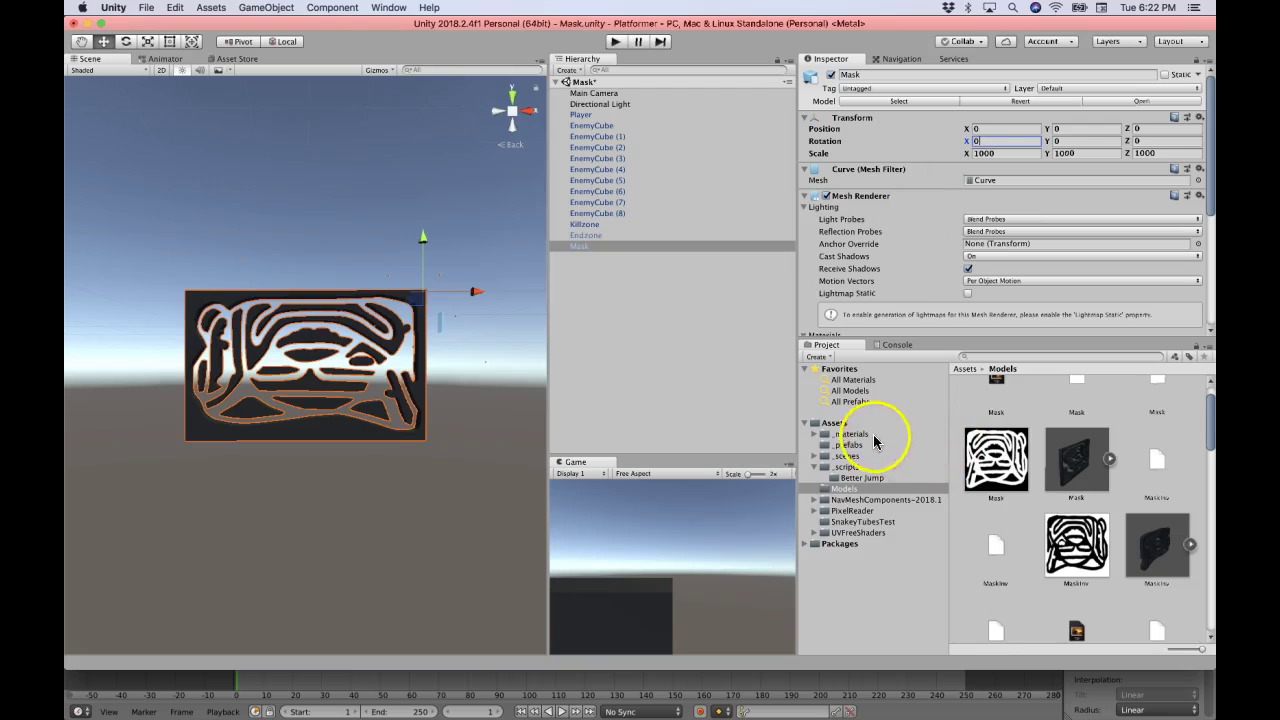
pyautogui.click(860, 532)
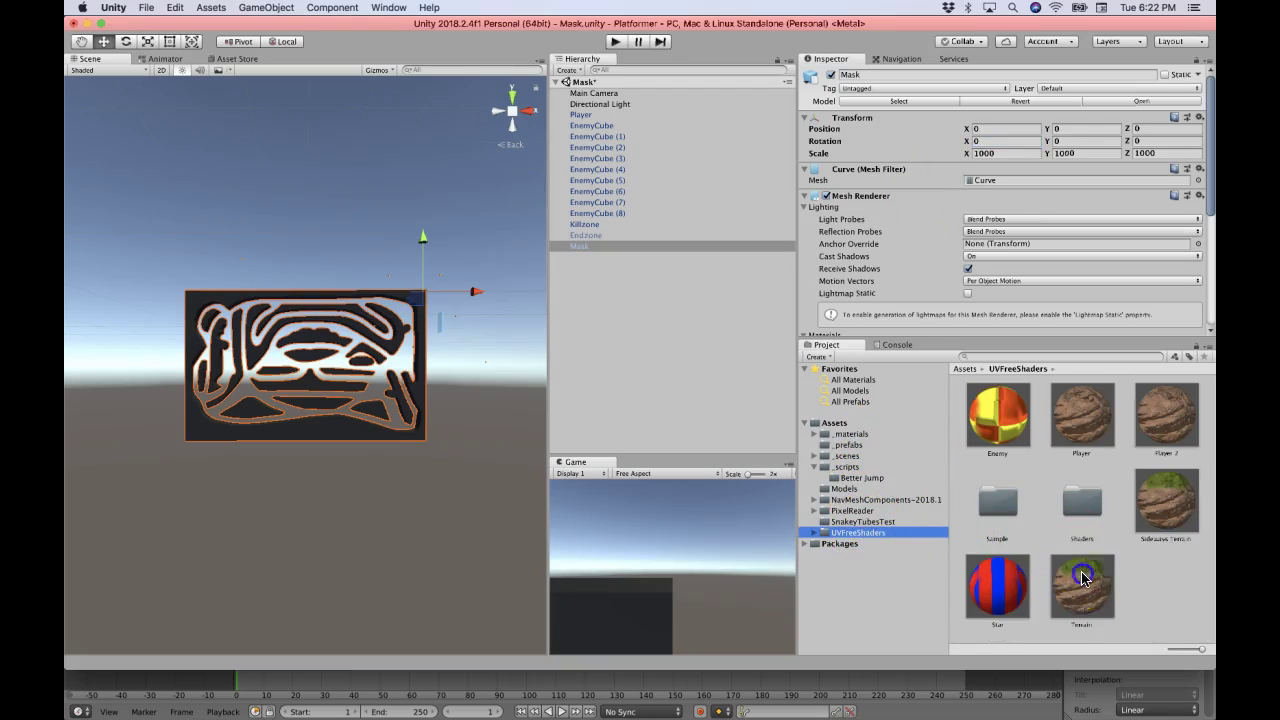
pyautogui.moveTo(1080, 580); pyautogui.dragTo(922, 174)
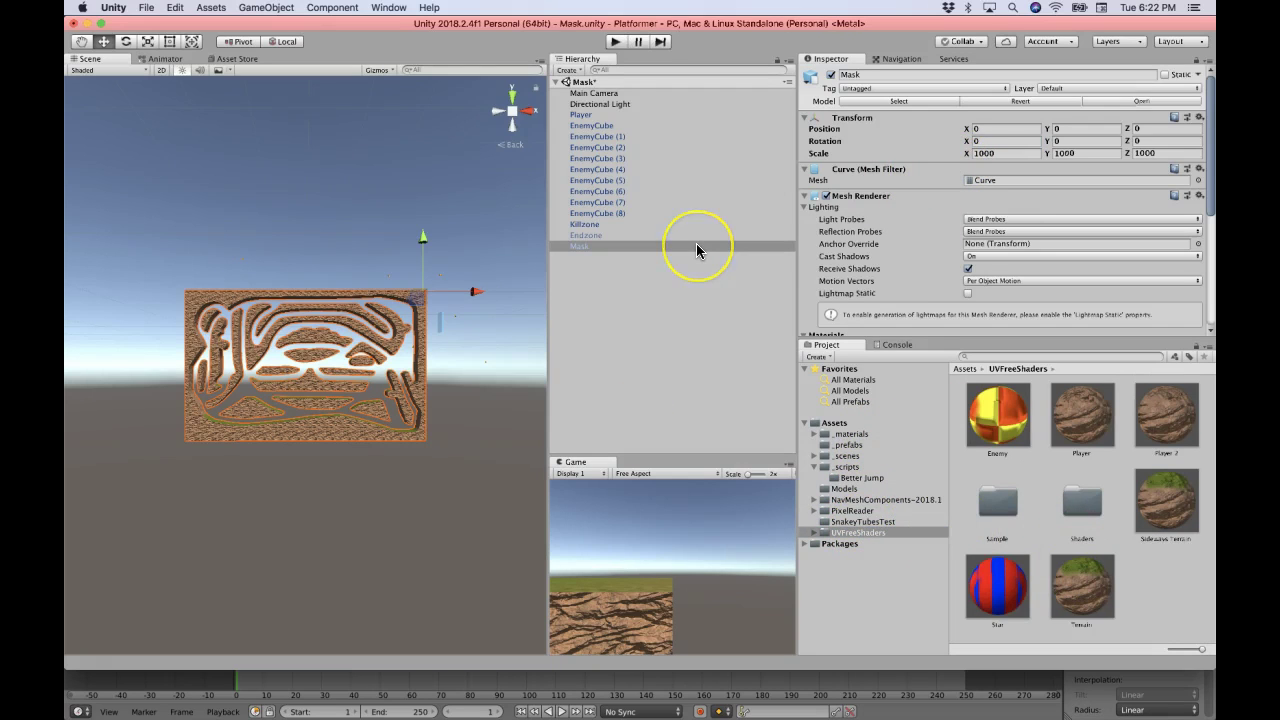
# Create an empty game object in the Mask scene.
pyautogui.click(568, 70)
pyautogui.click(586, 84)
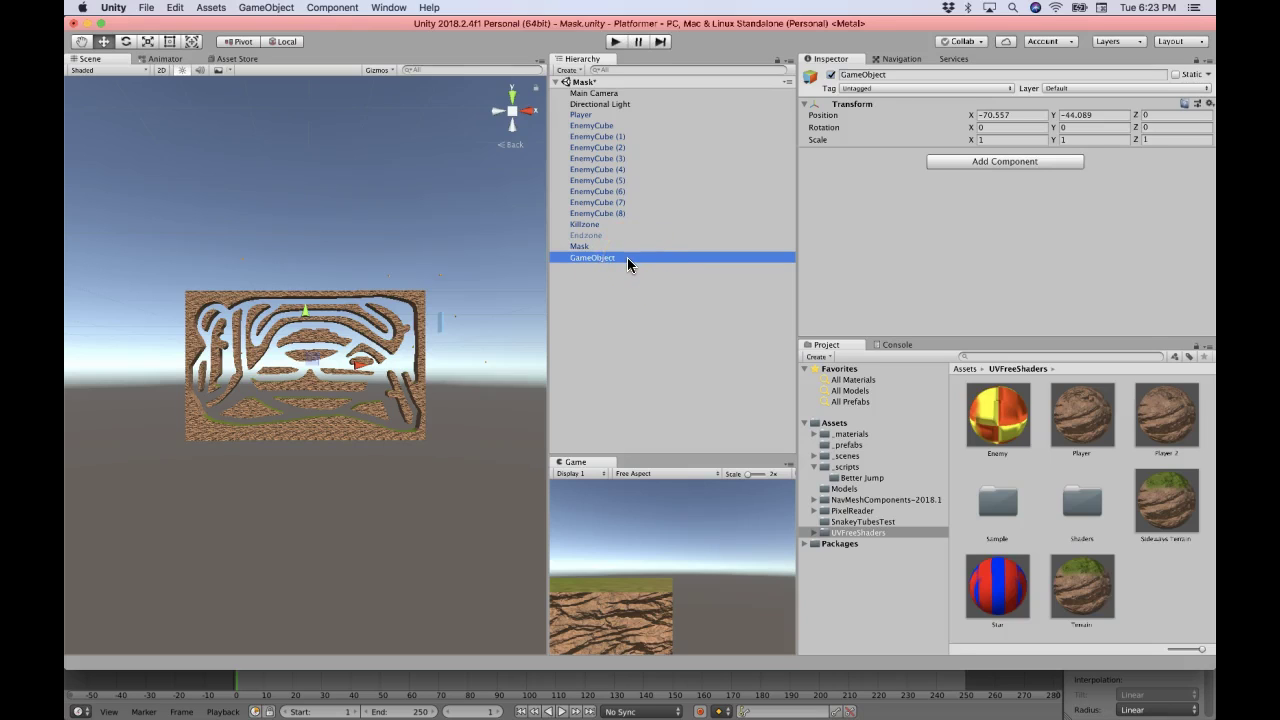
pyautogui.click(645, 260)
# Switch to Fiji to view the inverted mask image and to Blender to view its extruded curve, and return to Unity.
pyautogui.press('super+Tab')
pyautogui.press('super+Tab')
pyautogui.press('super+Tab')
pyautogui.press('super+Tab')
pyautogui.press('super+Tab')
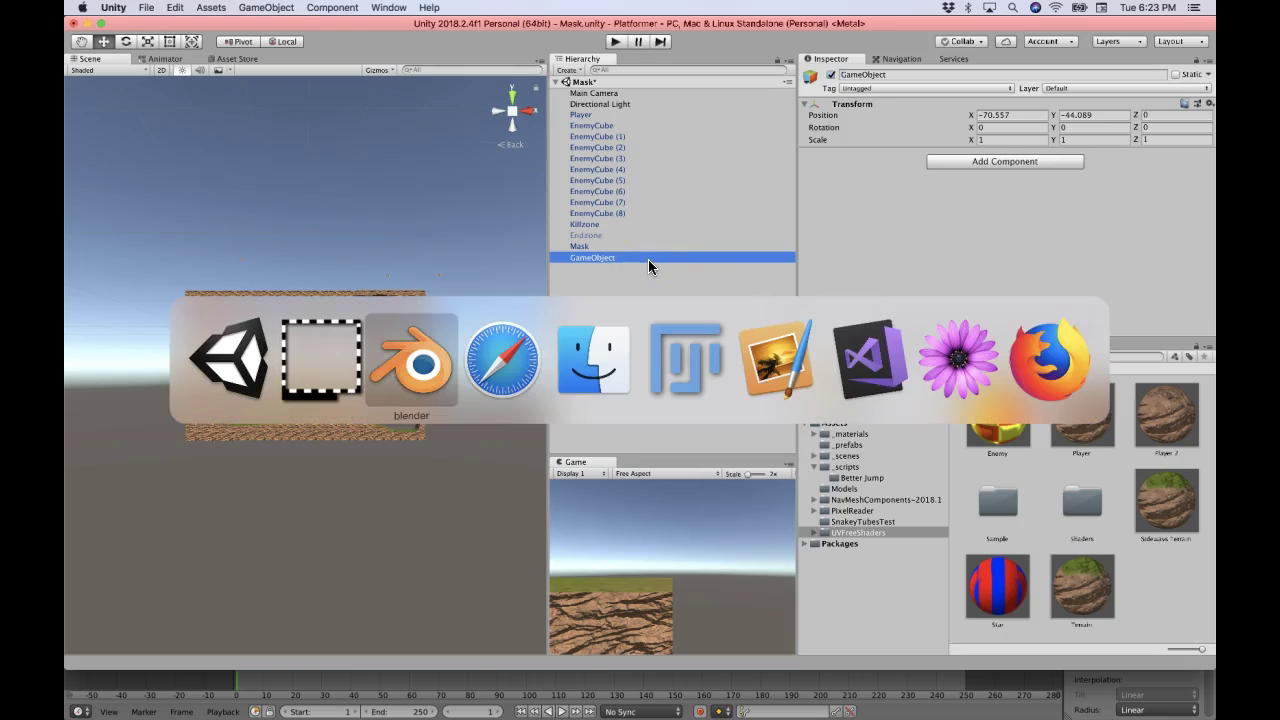
pyautogui.click(590, 214)
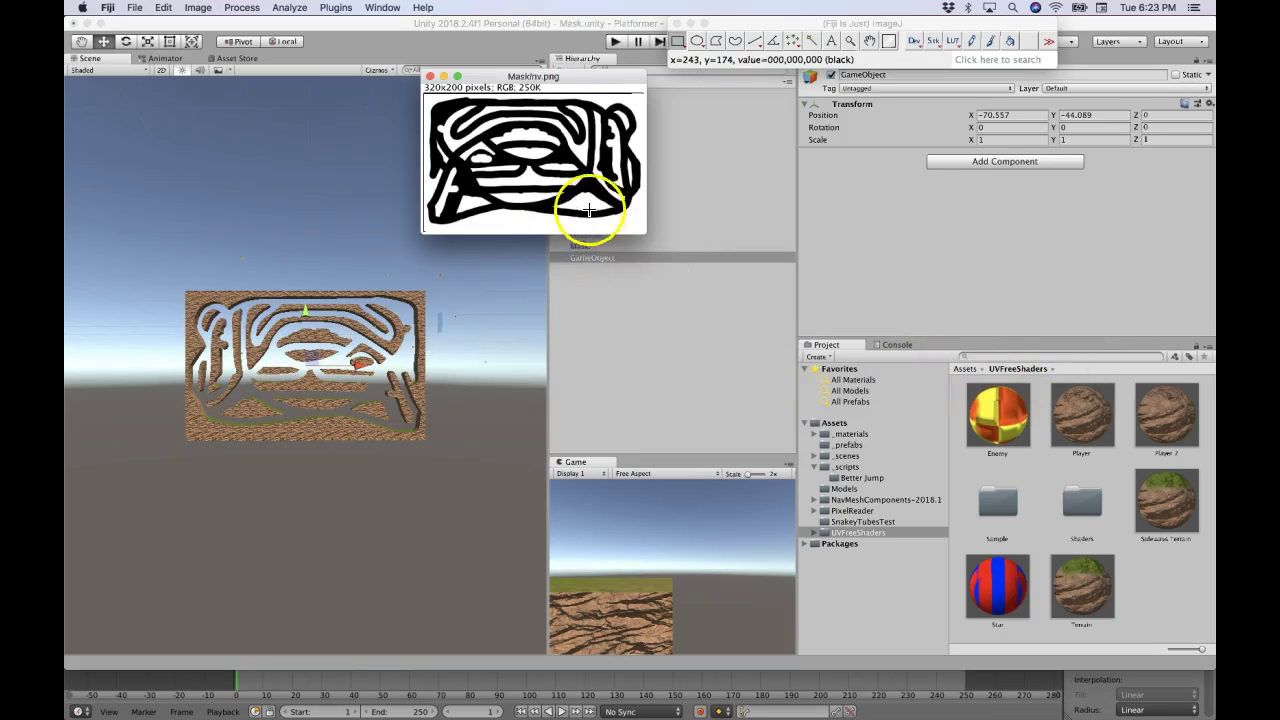
pyautogui.press('super+Tab')
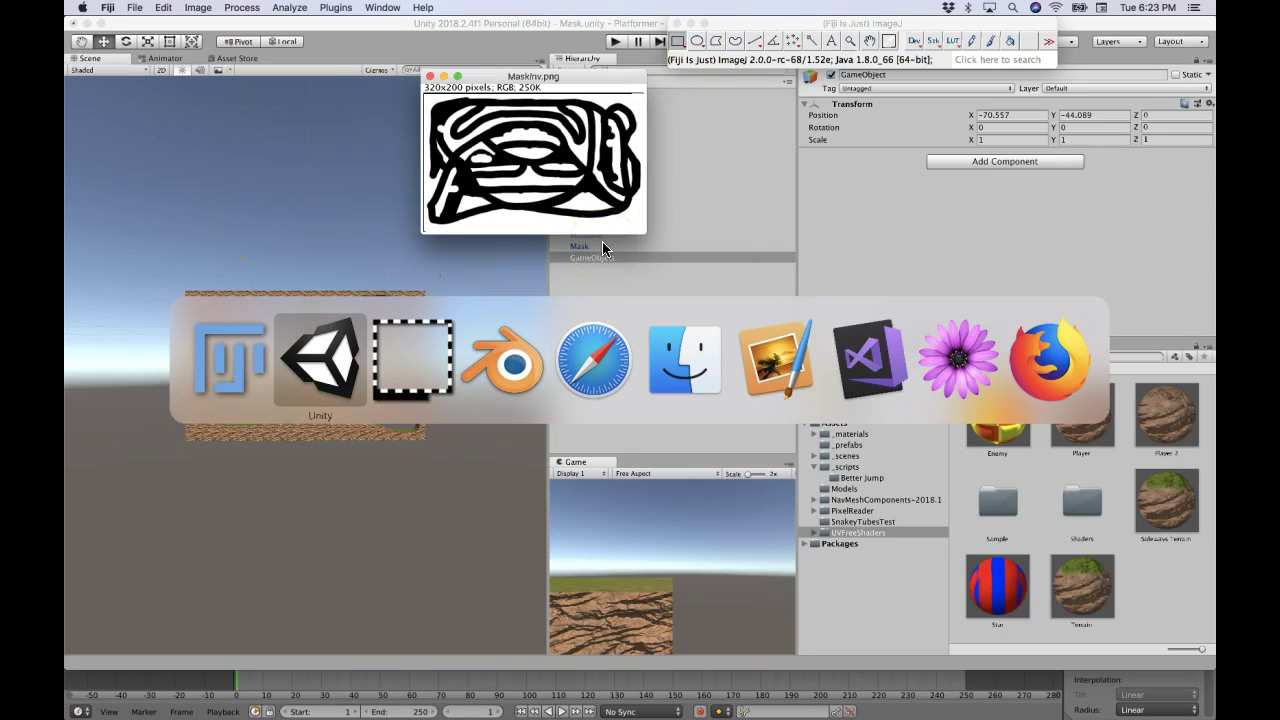
pyautogui.press('super+Tab')
pyautogui.press('super+Tab')
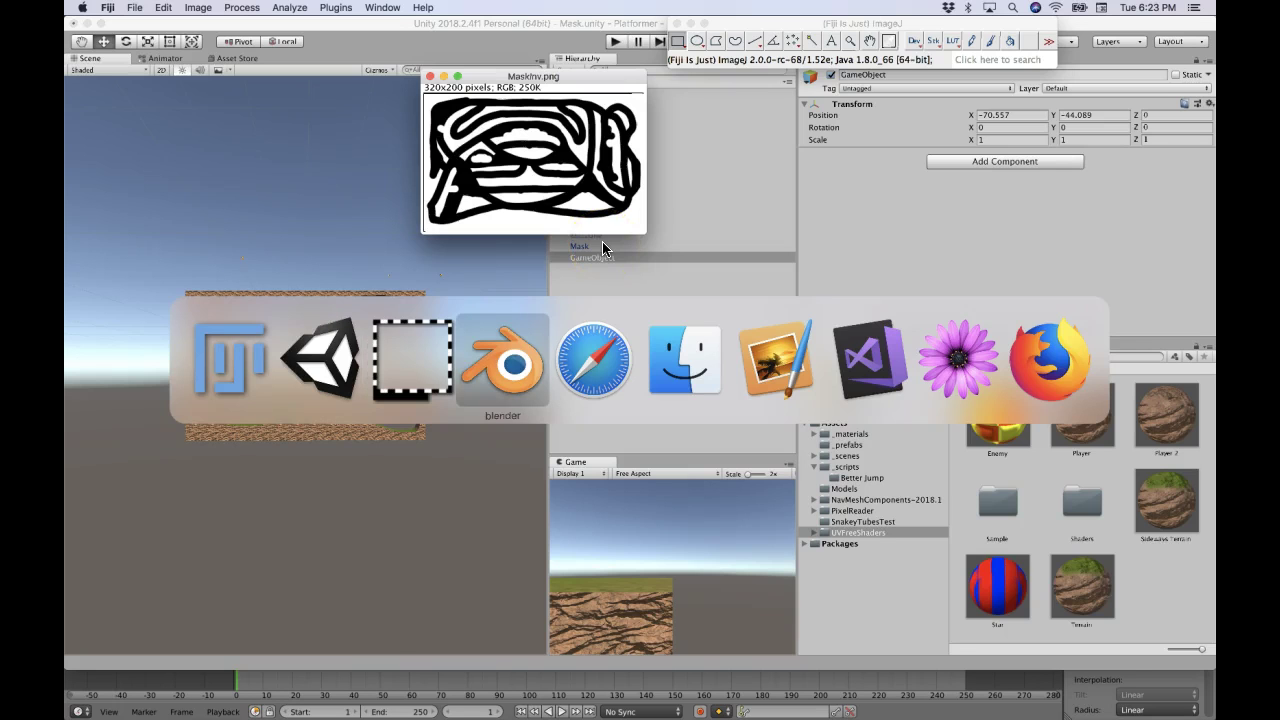
pyautogui.click(492, 350)
pyautogui.press('super+Tab')
pyautogui.press('super+Tab')
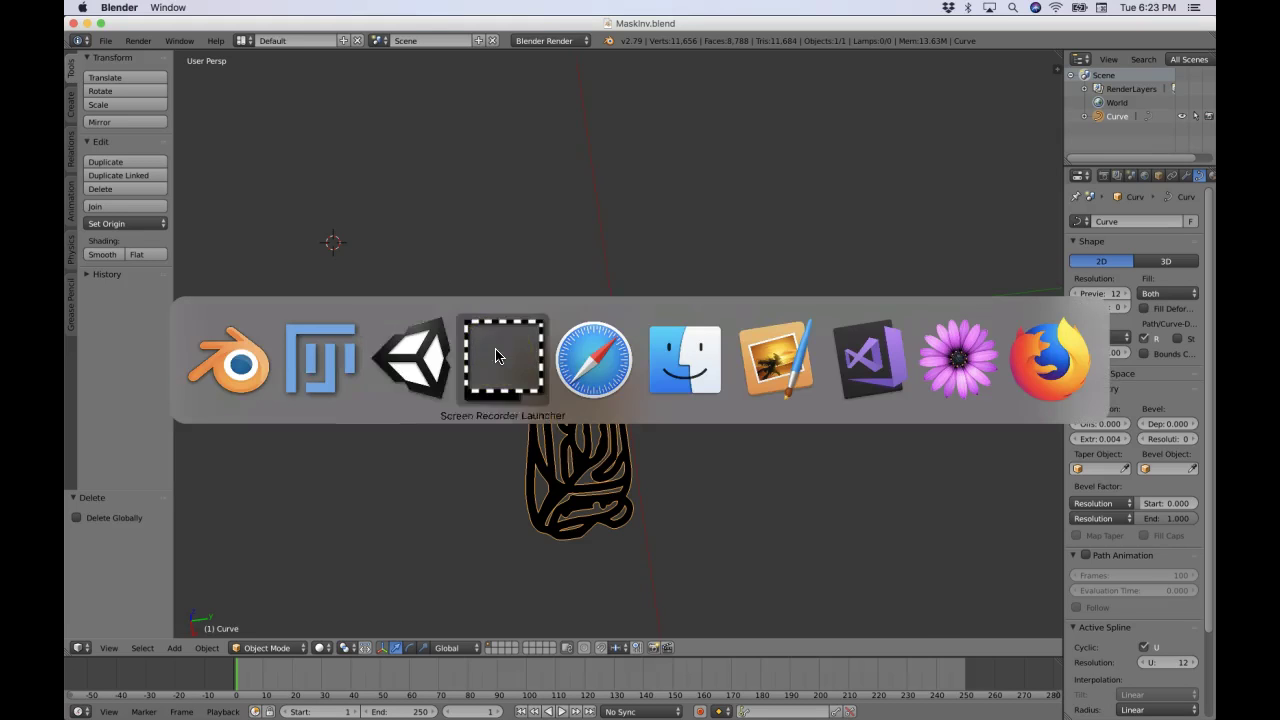
pyautogui.press('super+shift+Tab')
pyautogui.click(632, 293)
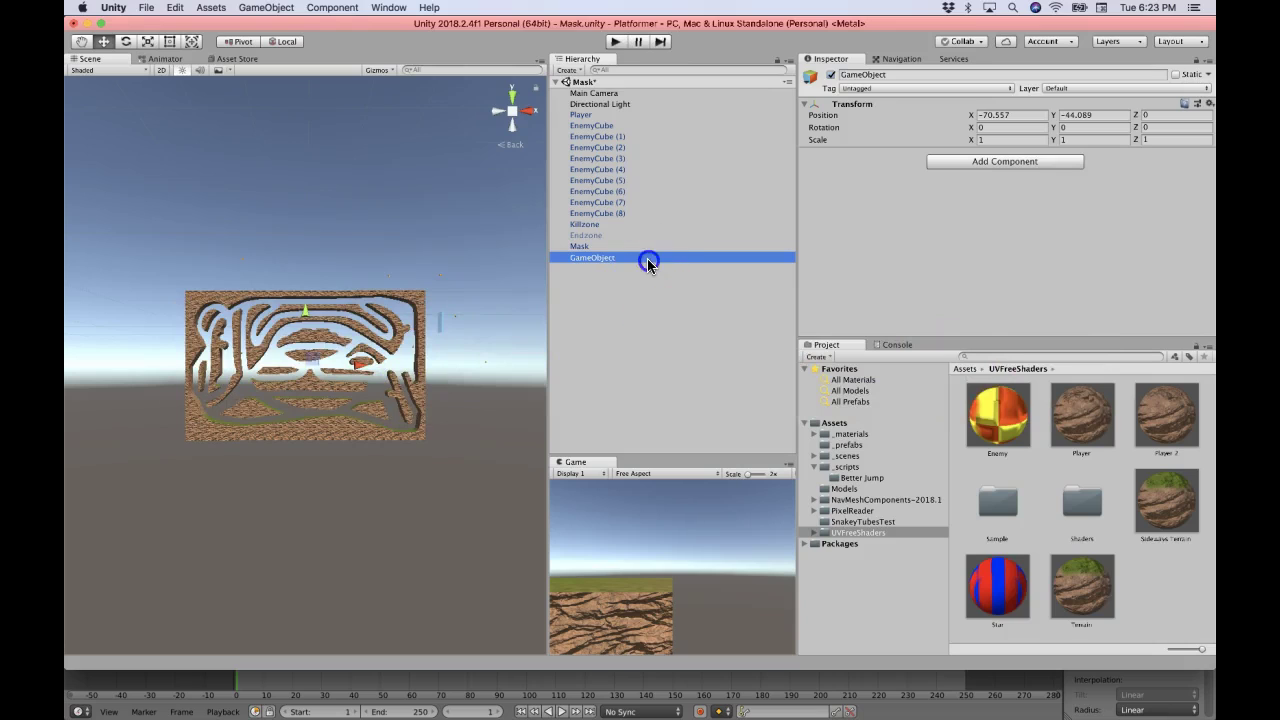
# Rename the empty object as MaskInvRotator and reset its position to the origin.
pyautogui.click(647, 262)
pyautogui.write('M')
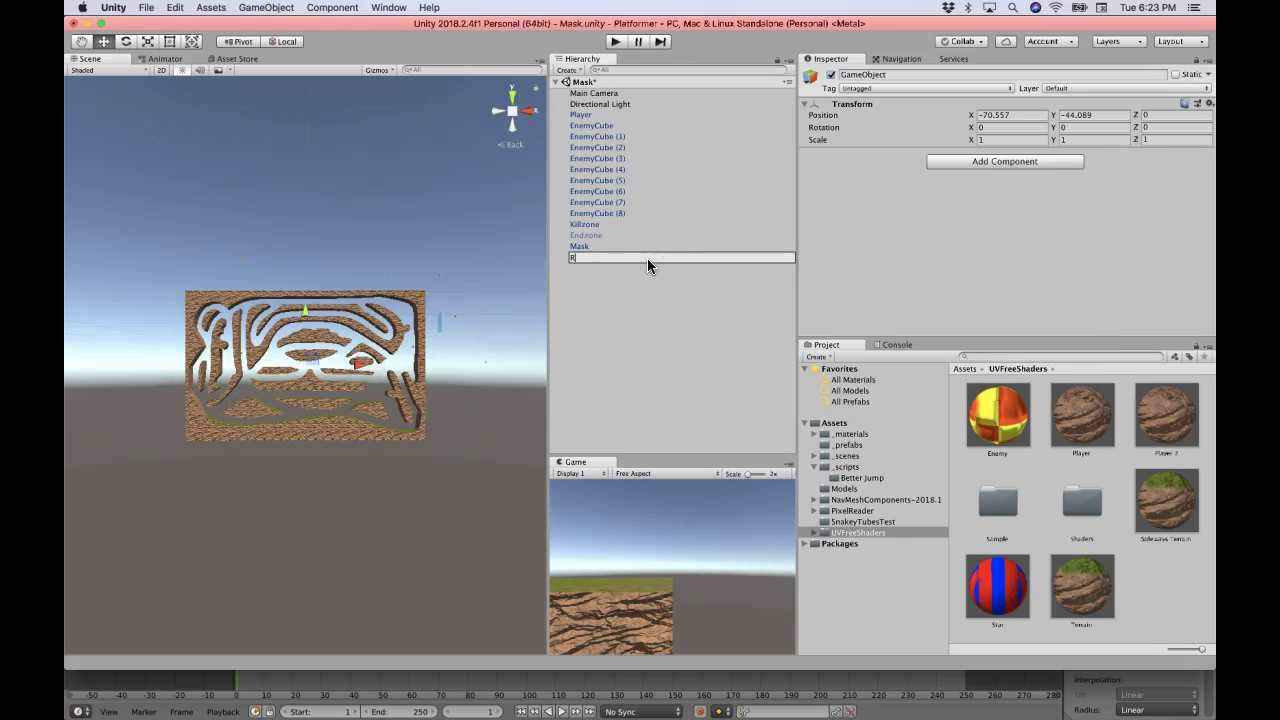
pyautogui.write('askInvRotator')
pyautogui.press('Return')
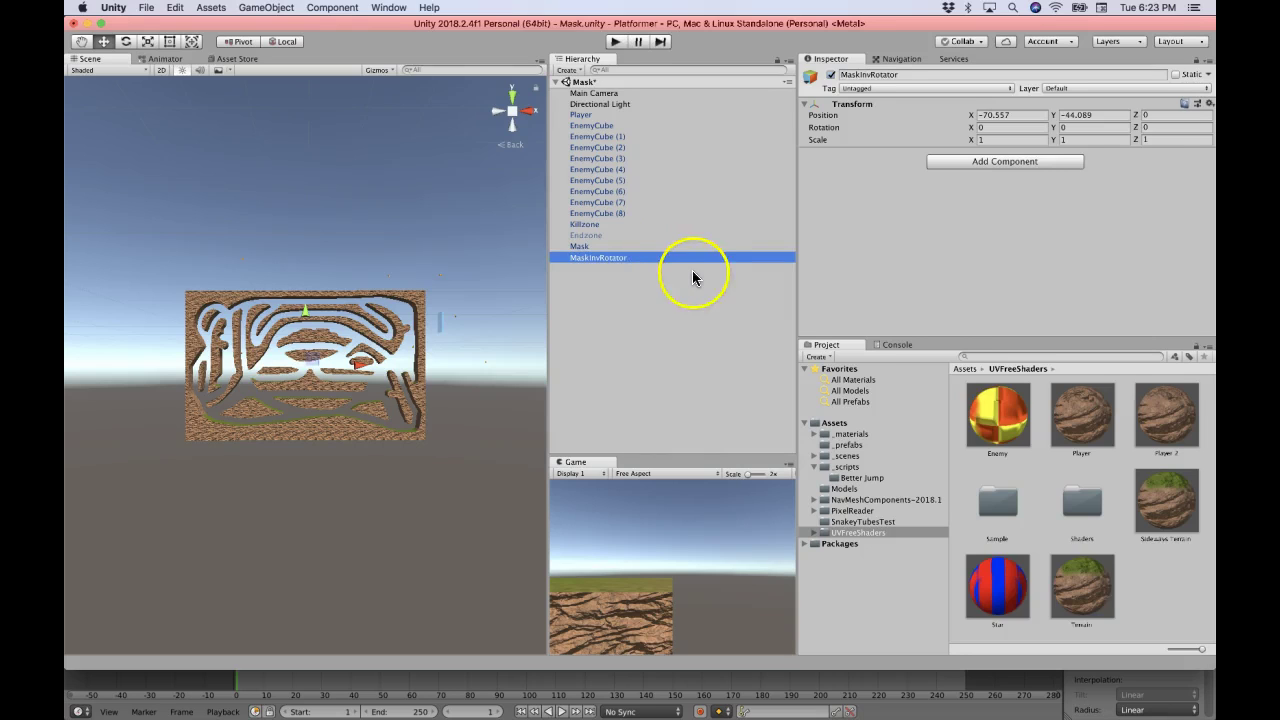
pyautogui.click(1209, 103)
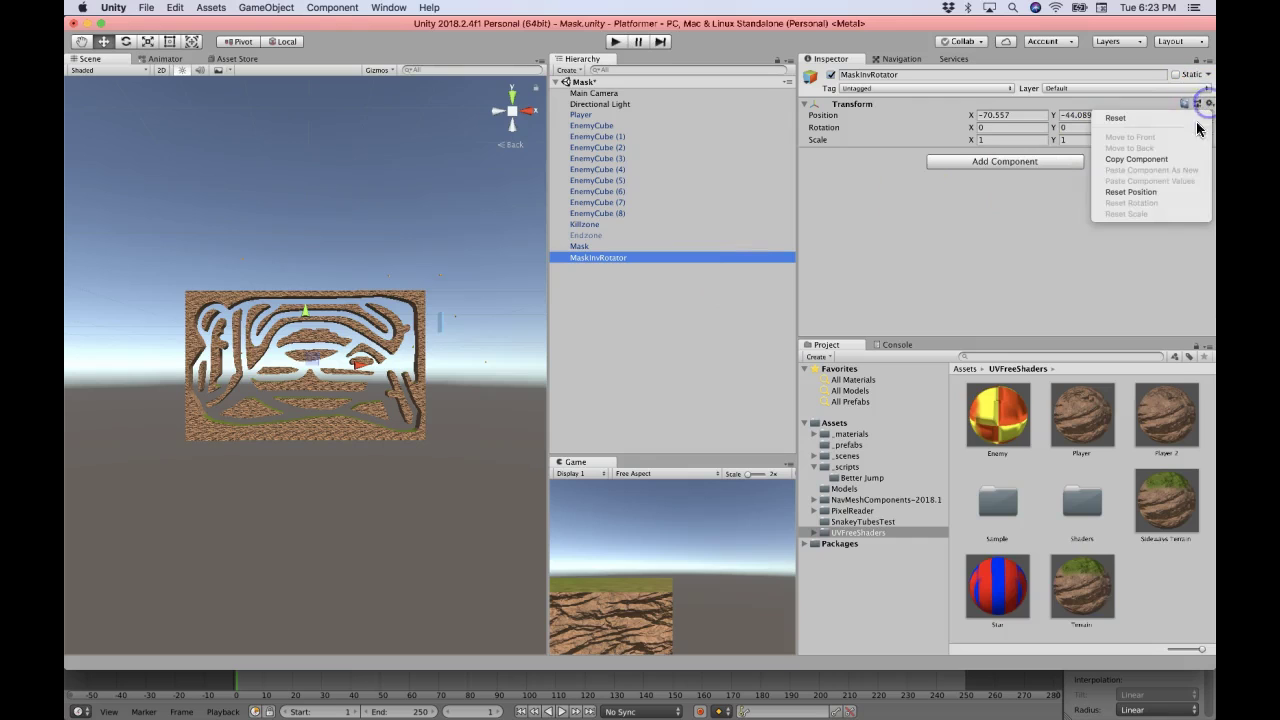
pyautogui.click(1160, 190)
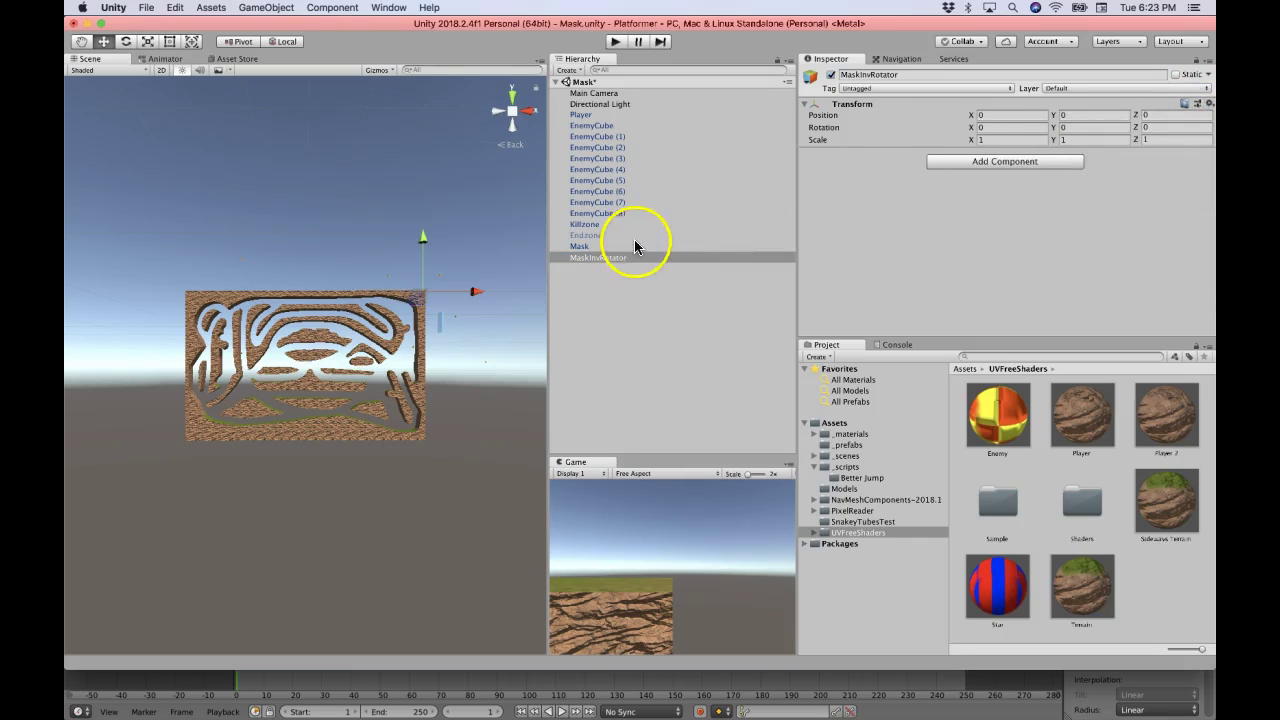
# Add the MaskInv model from the Models folder as a child of MaskInvRotator.
pyautogui.click(634, 246)
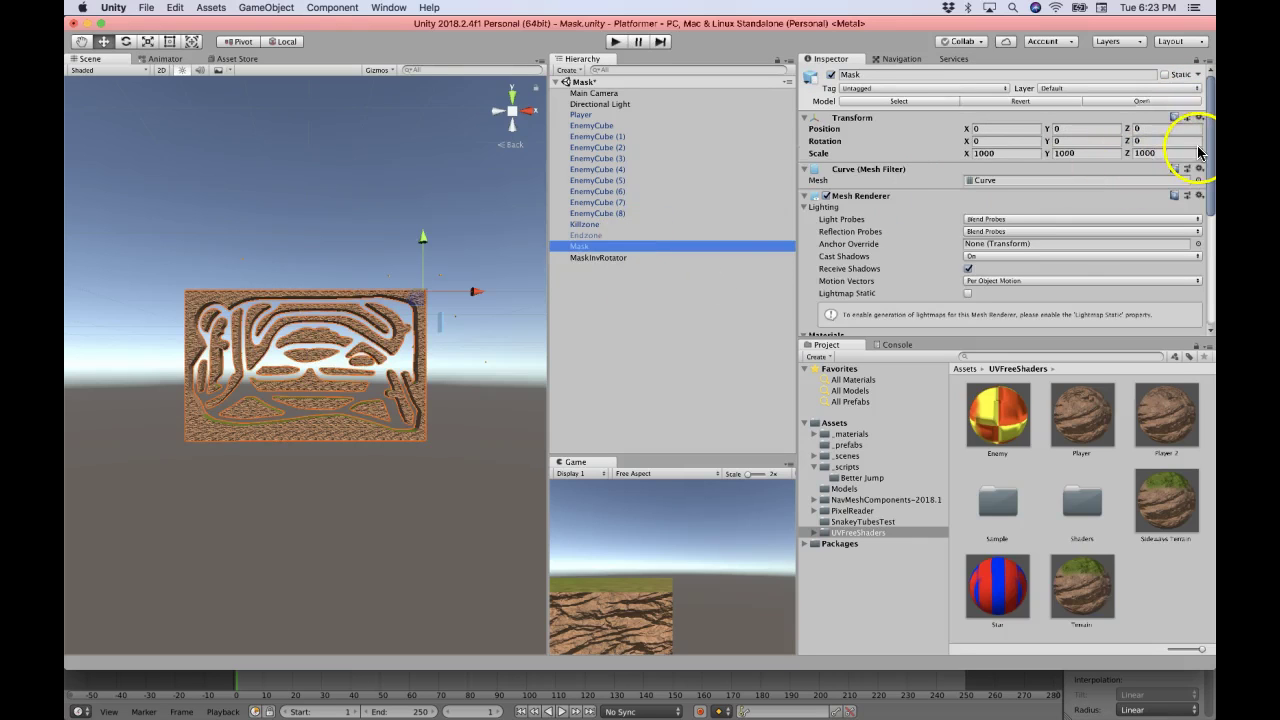
pyautogui.click(740, 257)
pyautogui.click(844, 488)
pyautogui.moveTo(1156, 584); pyautogui.dragTo(605, 259)
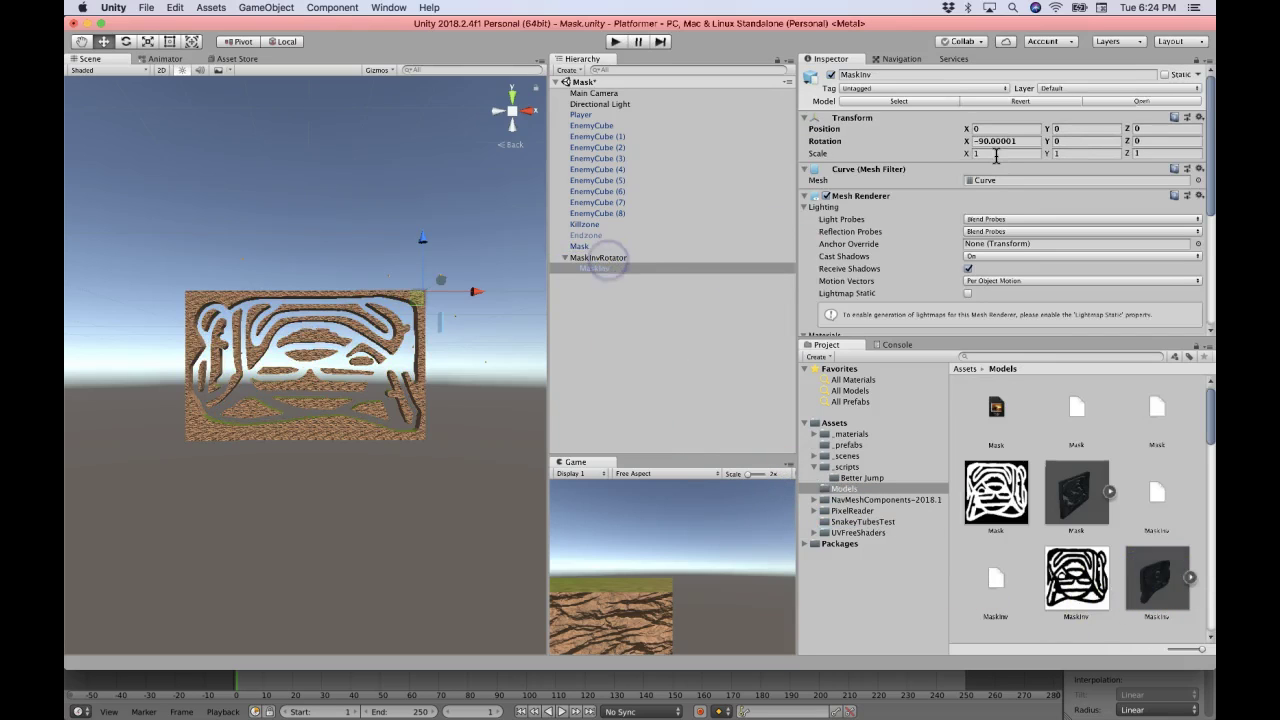
# Set MaskInv's scale to 1000 on the X, Y and Z axes and its X rotation to 0.
pyautogui.write('00')
pyautogui.press('Tab')
pyautogui.write('1000')
pyautogui.click(1000, 141)
pyautogui.write('0')
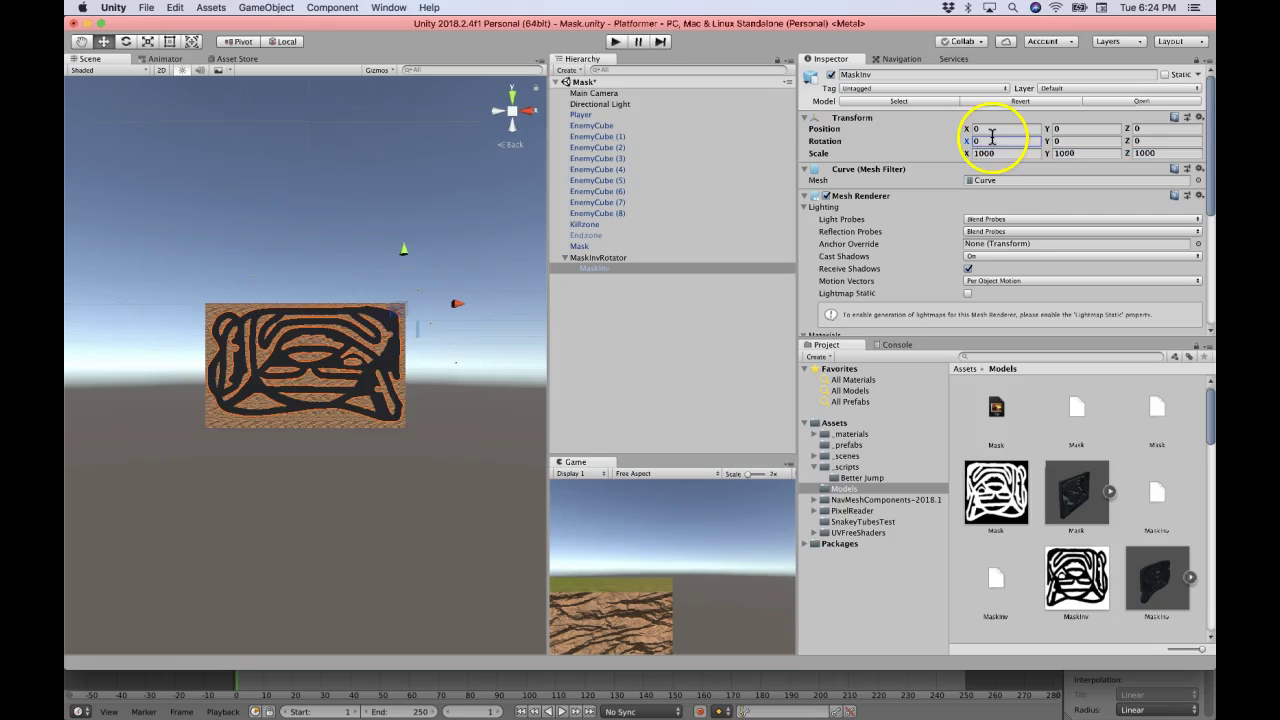
# Add a NavMeshSurface component to MaskInvRotator and set it to collect objects from Children.
pyautogui.scroll(5, 360, 352)
pyautogui.scroll(3, 360, 352)
pyautogui.keyDown('alt'); pyautogui.moveTo(357, 354); pyautogui.dragTo(490, 340); pyautogui.keyUp('alt')
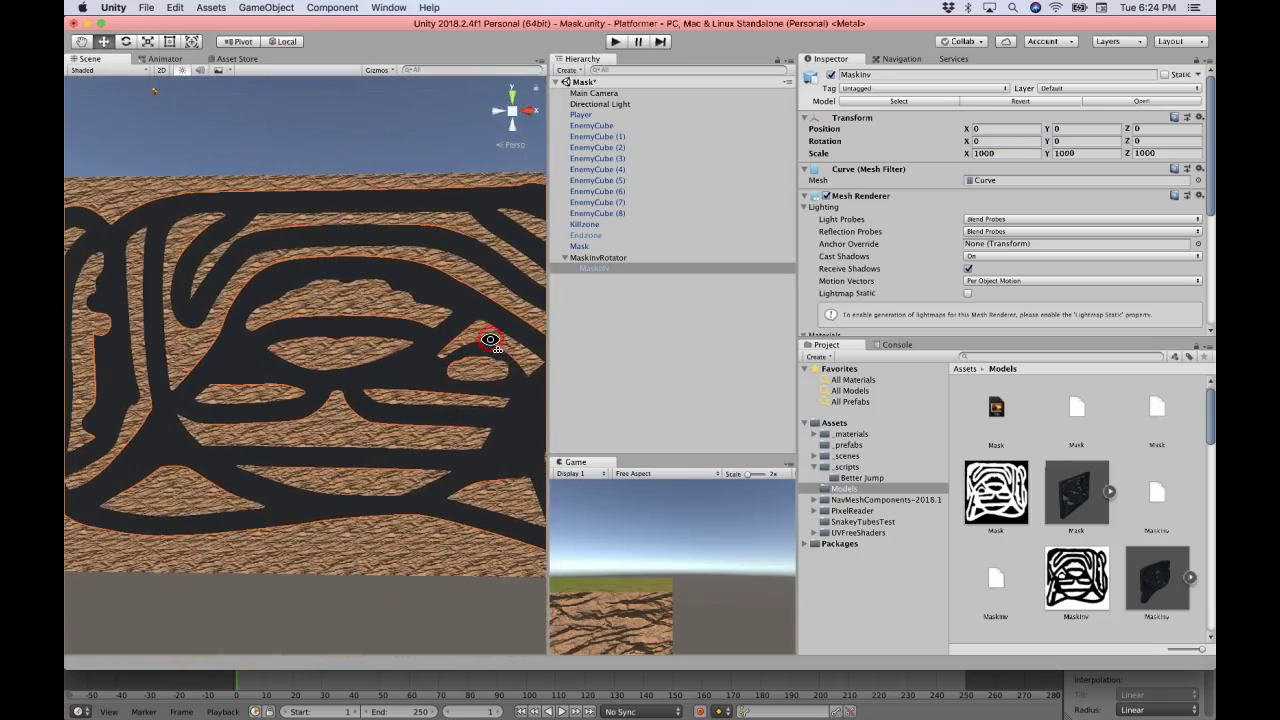
pyautogui.click(640, 257)
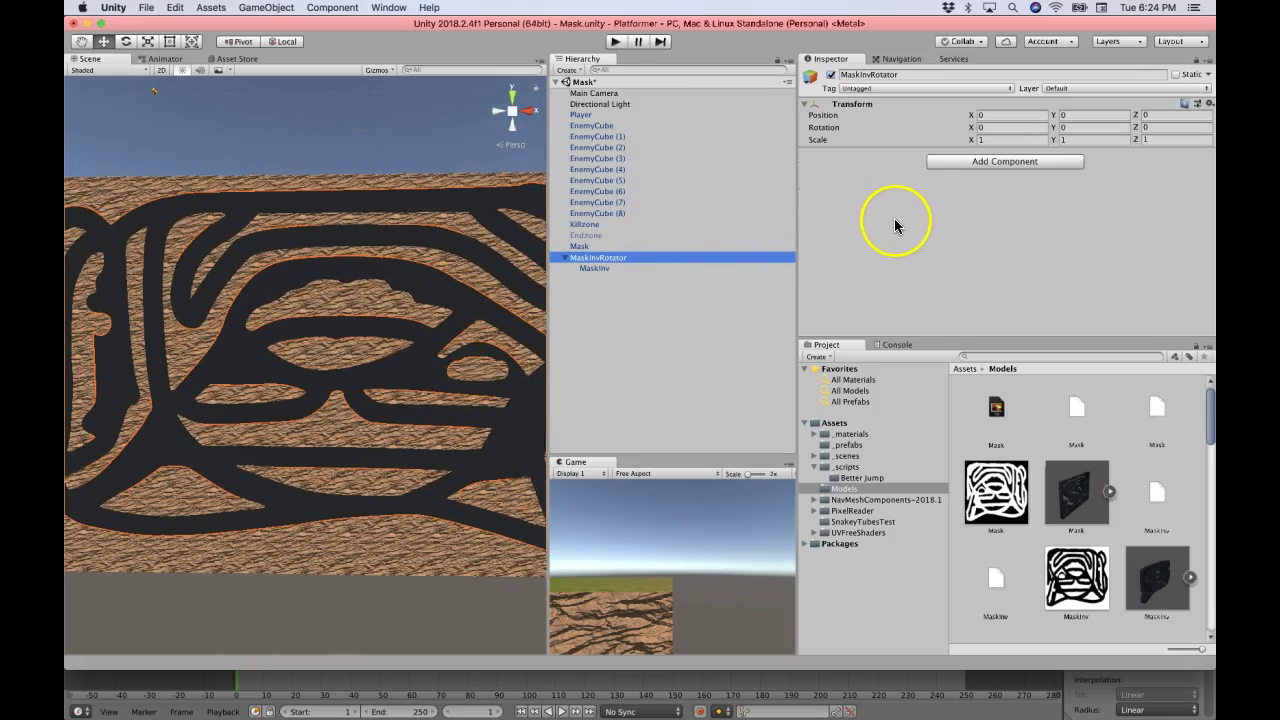
pyautogui.click(978, 162)
pyautogui.write('sur')
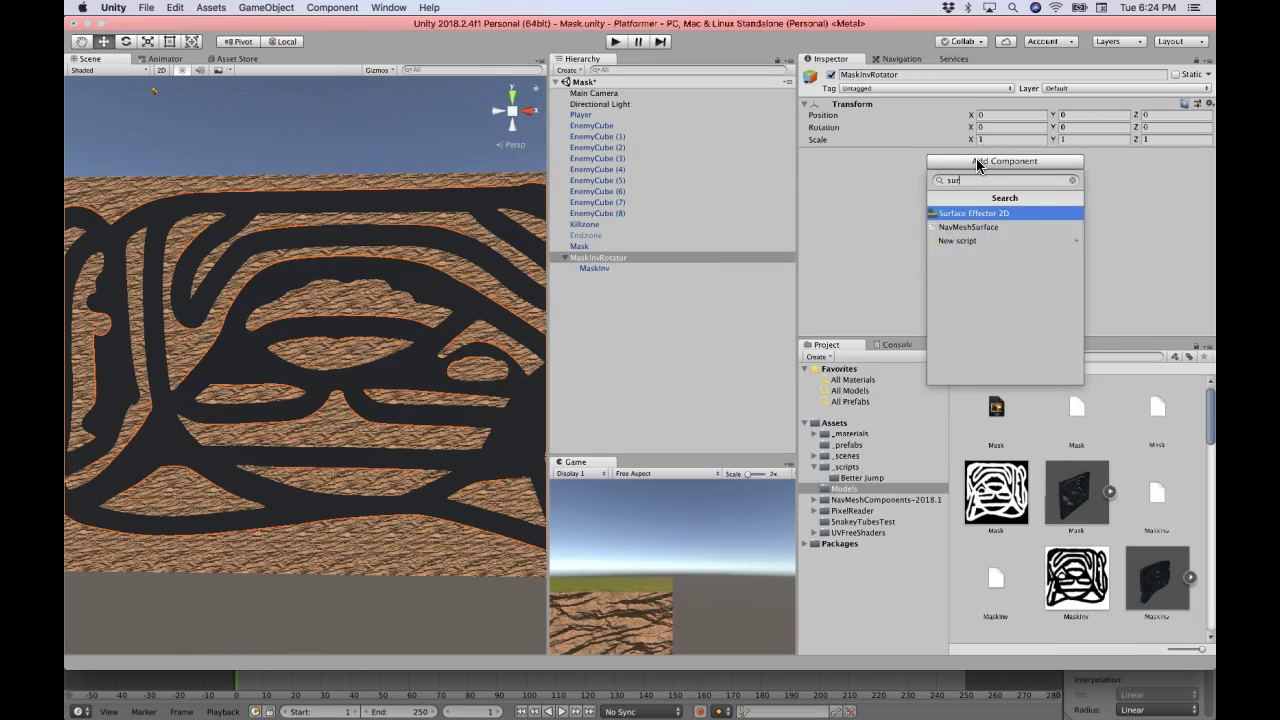
pyautogui.press('Down')
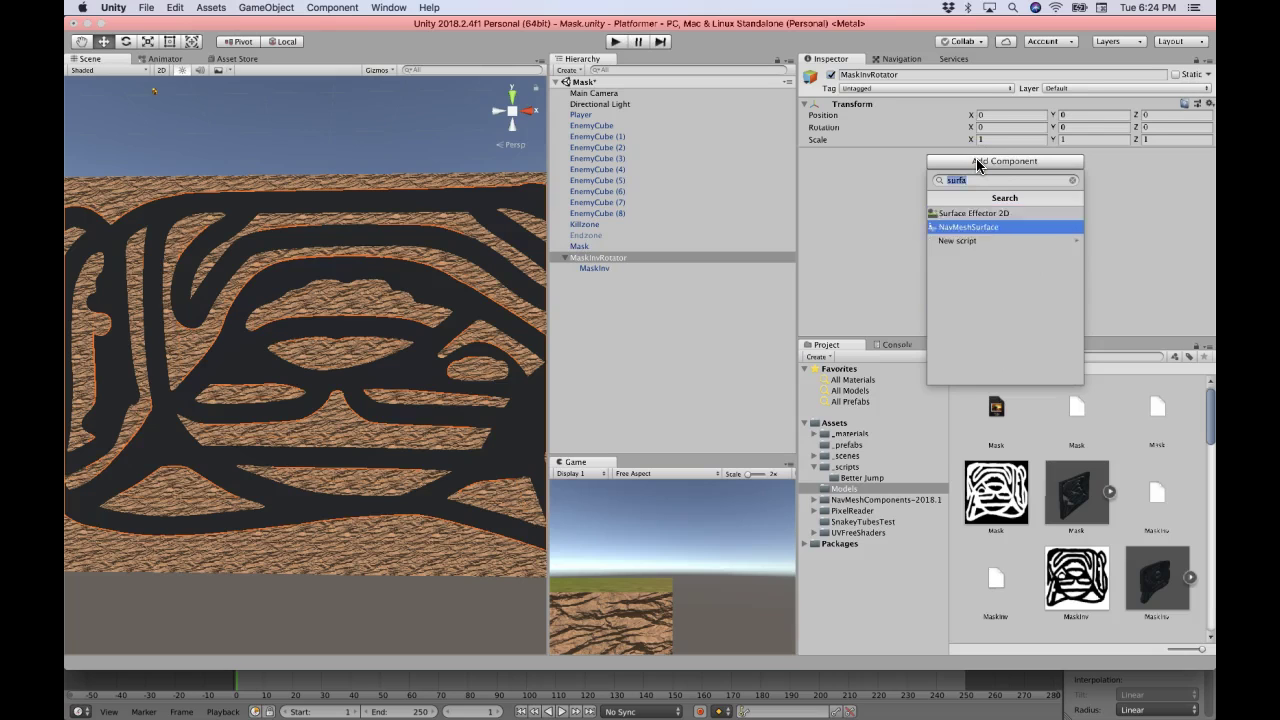
pyautogui.press('Return')
pyautogui.scroll(-3, 935, 220)
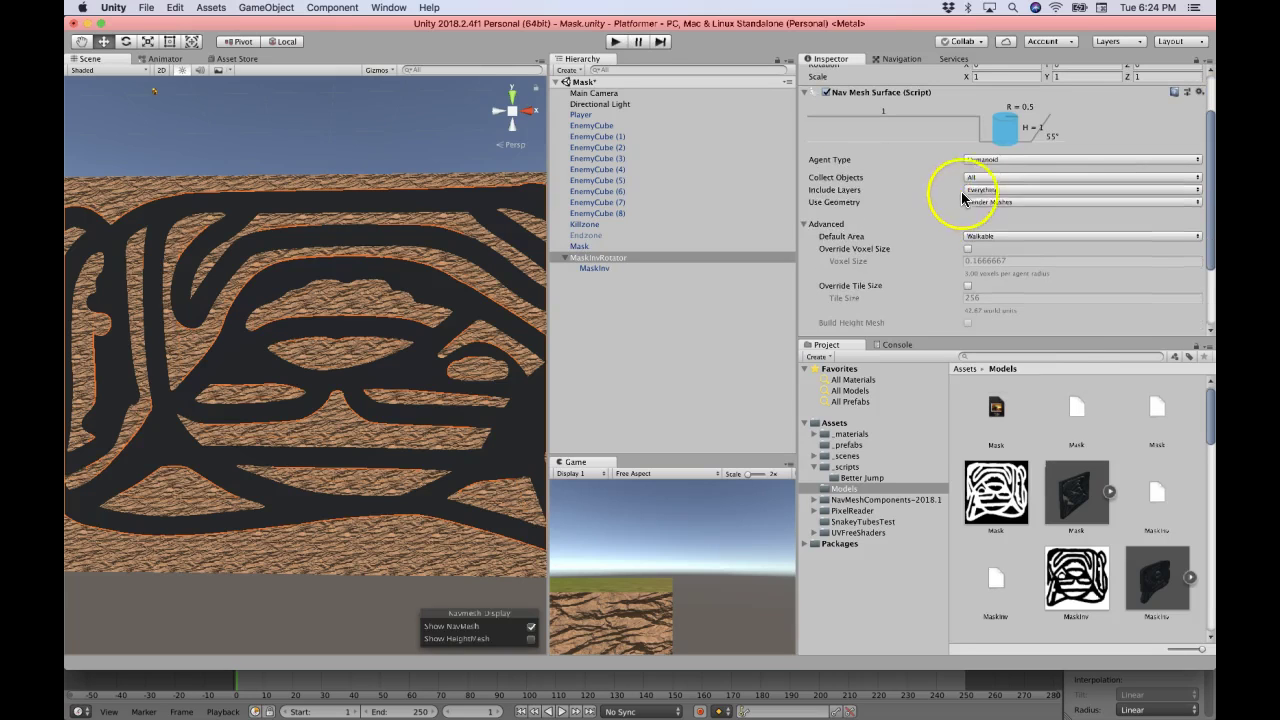
pyautogui.click(995, 177)
pyautogui.click(1004, 200)
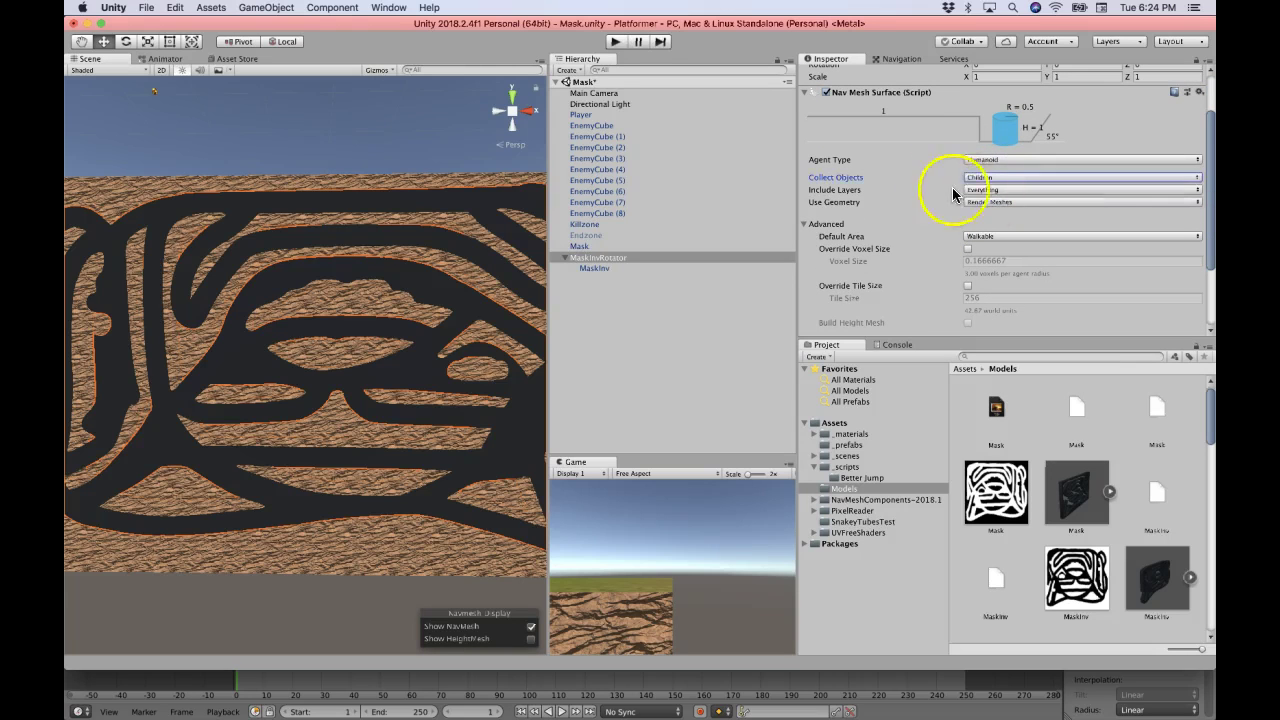
# Bake MaskInvRotator's NavMesh surface and check it in the scene from above.
pyautogui.click(630, 262)
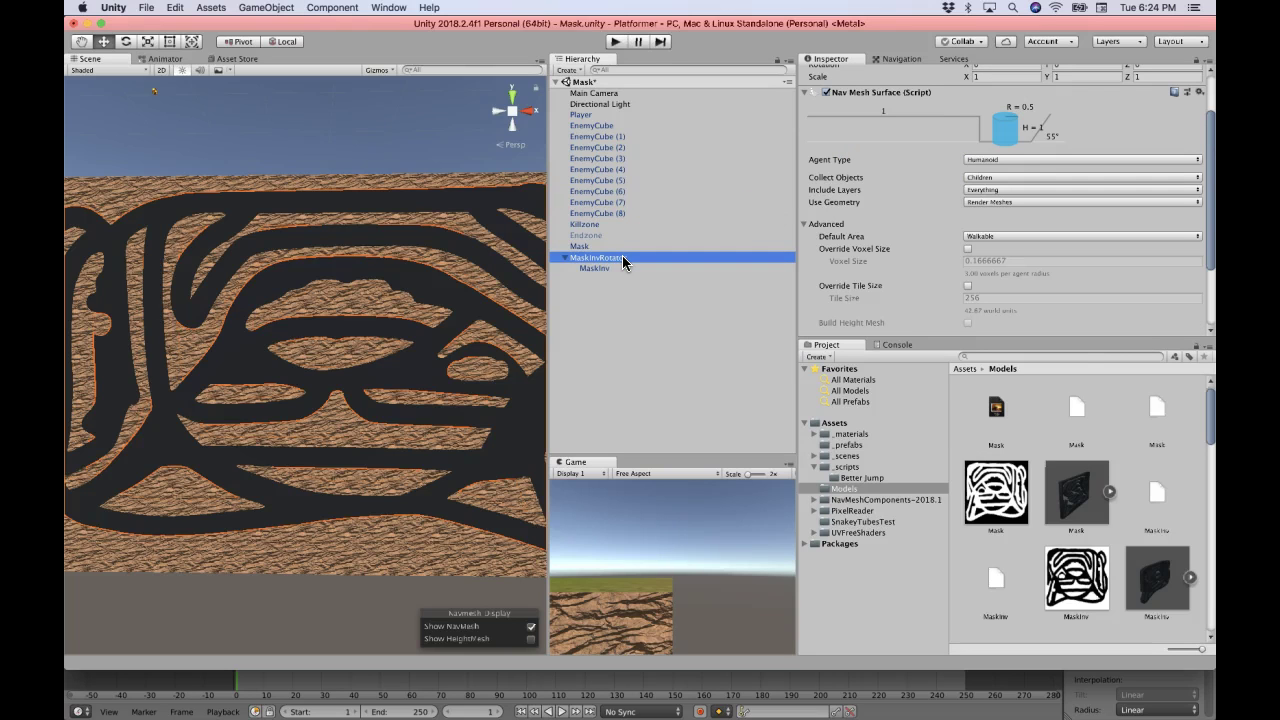
pyautogui.scroll(-3, 871, 257)
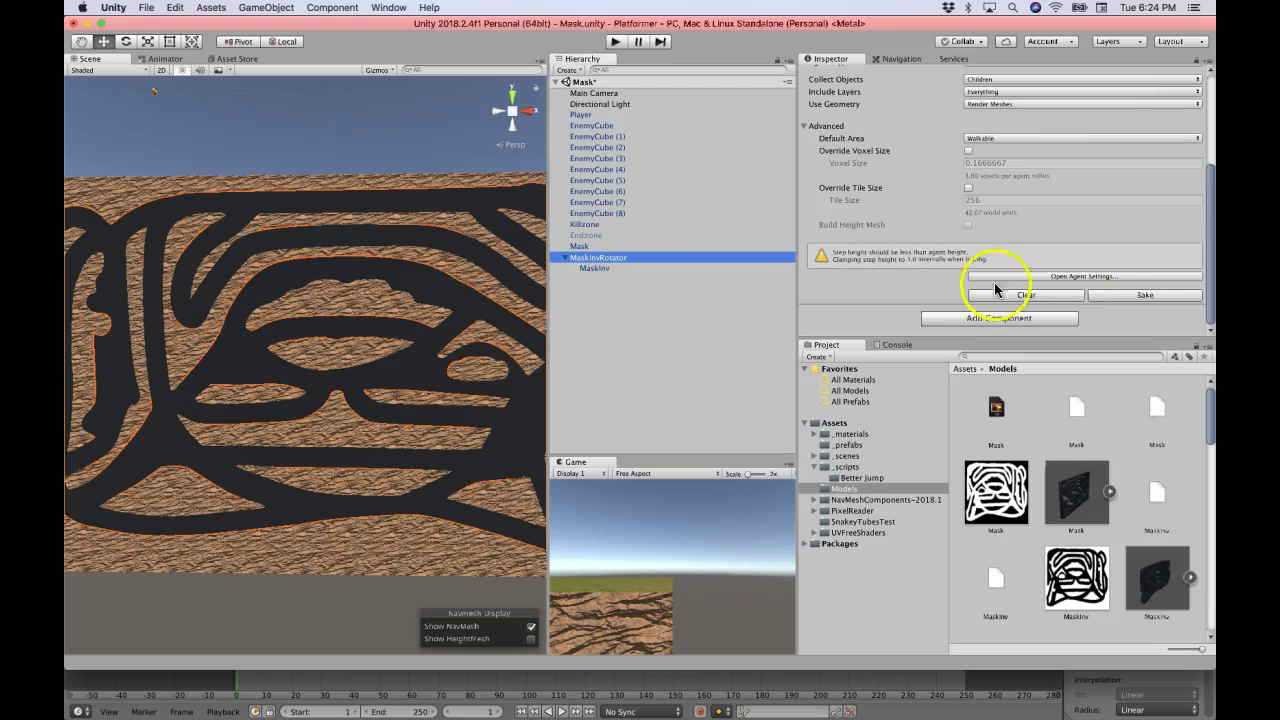
pyautogui.click(1131, 298)
pyautogui.press('f')
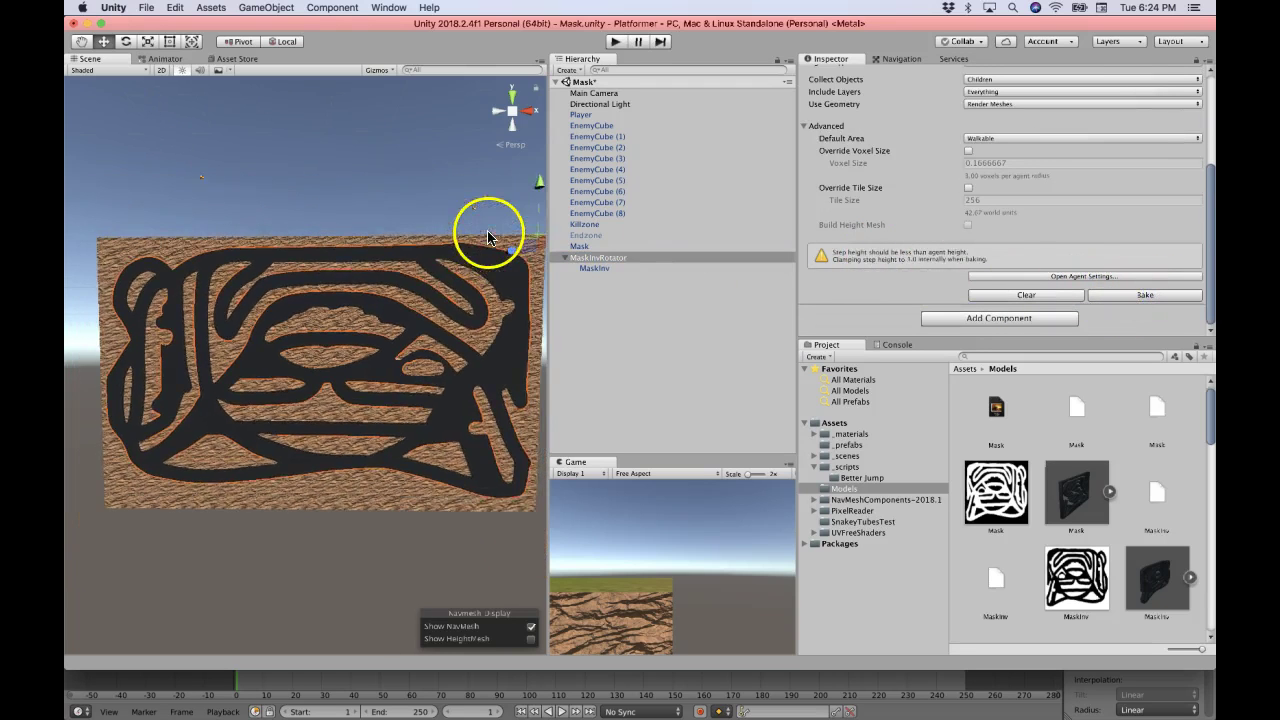
pyautogui.click(516, 95)
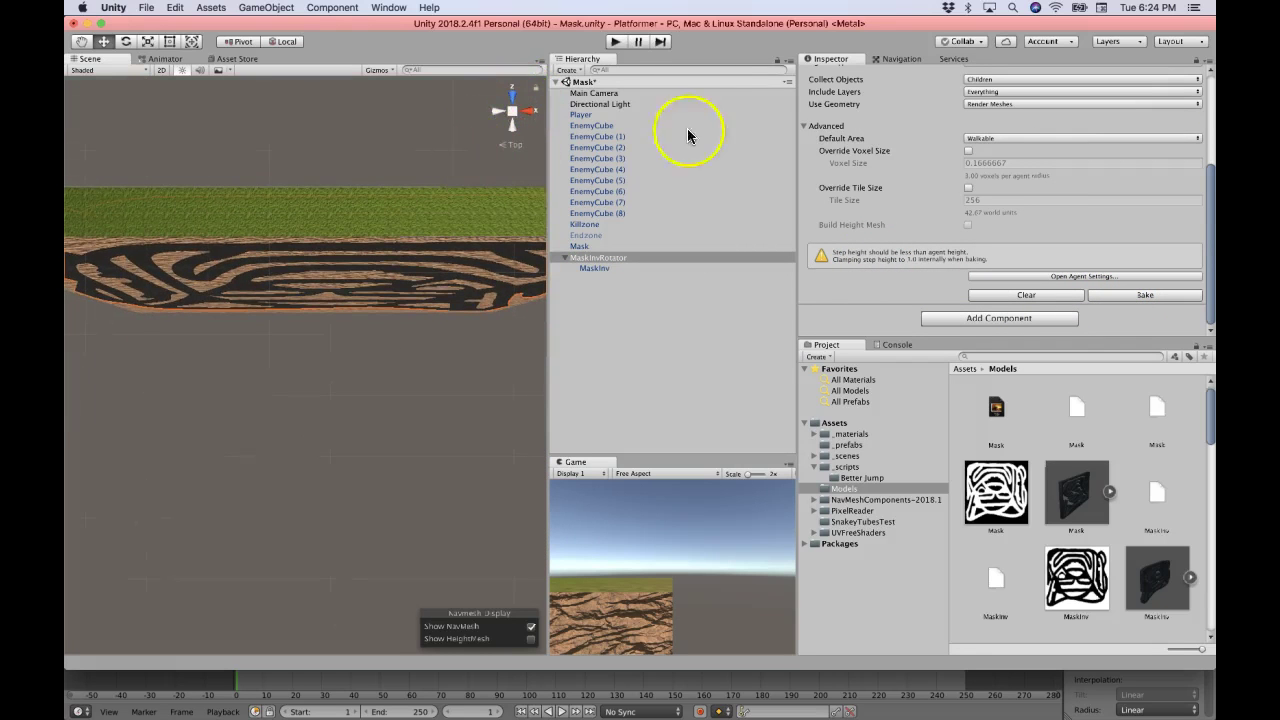
# Move MaskInv out in front of the mask by setting its Z position to -5.
pyautogui.click(610, 268)
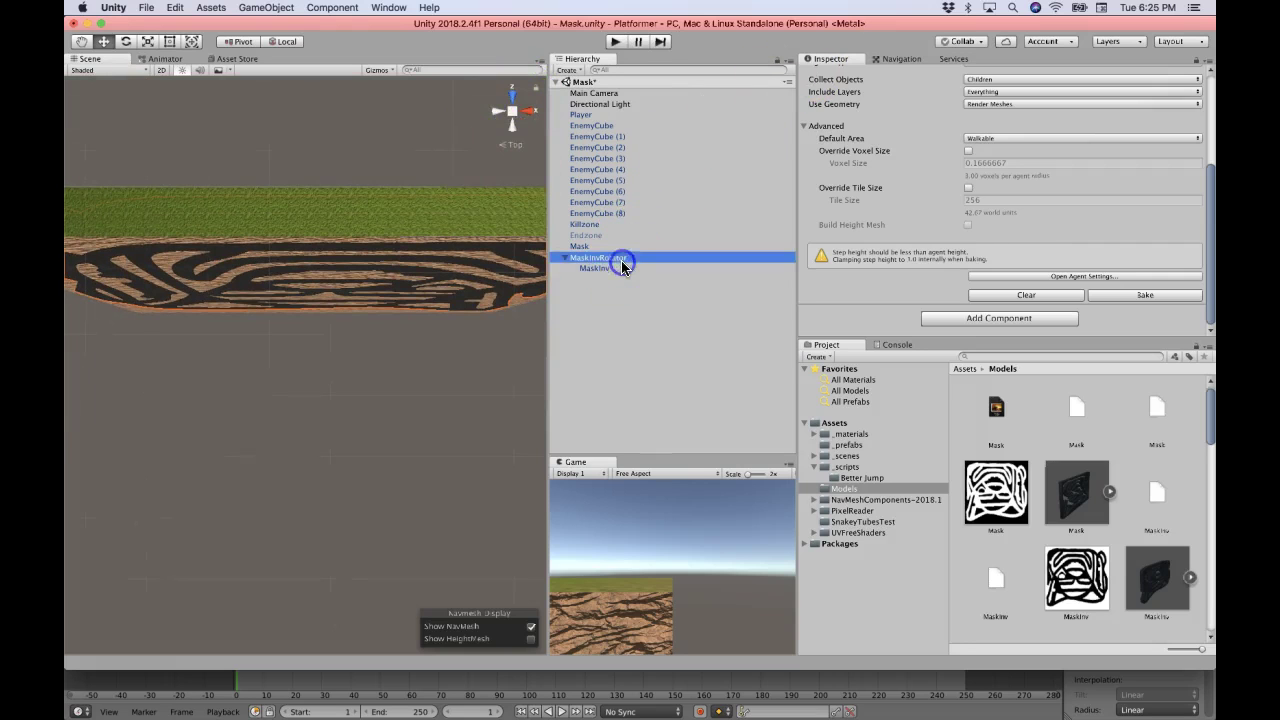
pyautogui.scroll(5, 966, 134)
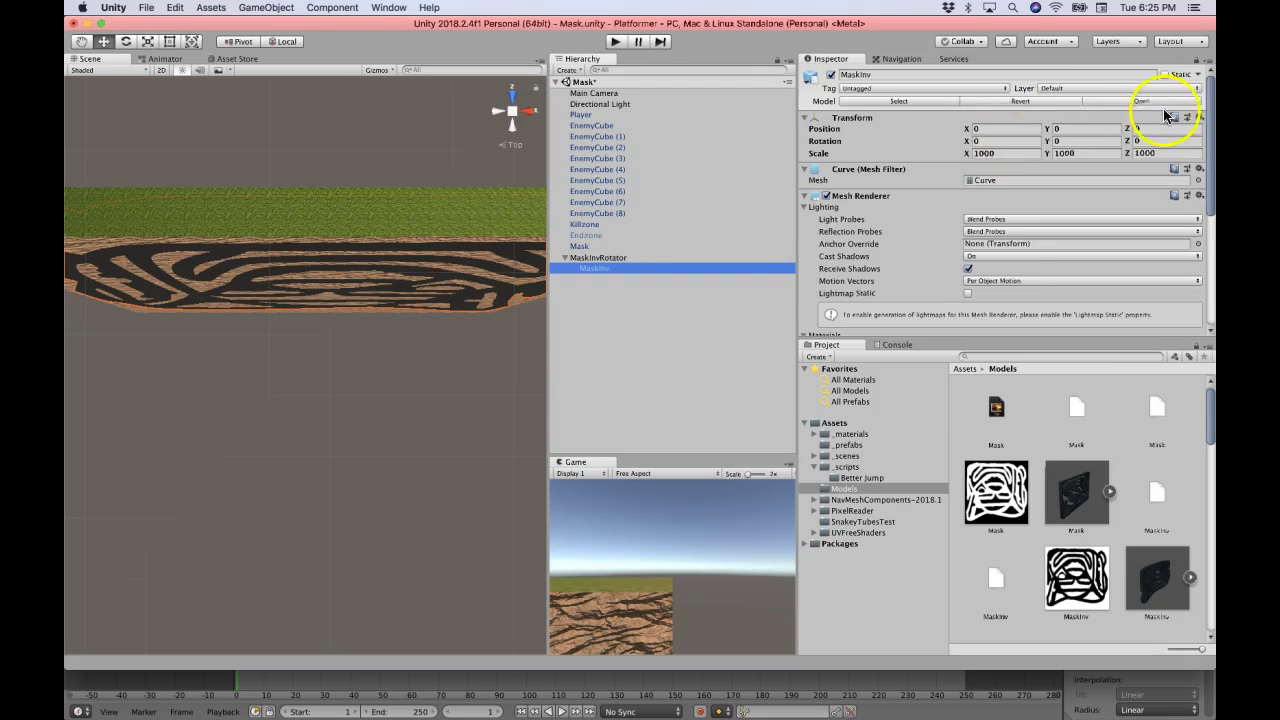
pyautogui.click(1170, 129)
pyautogui.write('5')
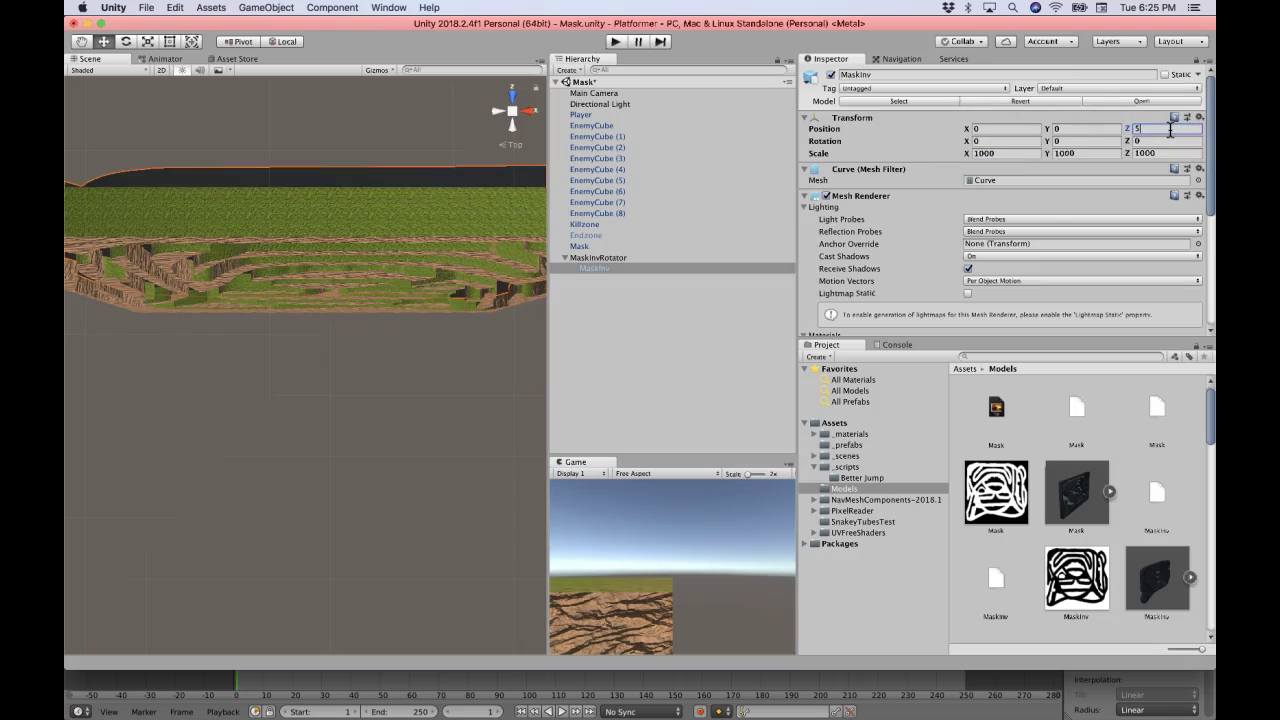
pyautogui.press('BackSpace')
pyautogui.write('-5')
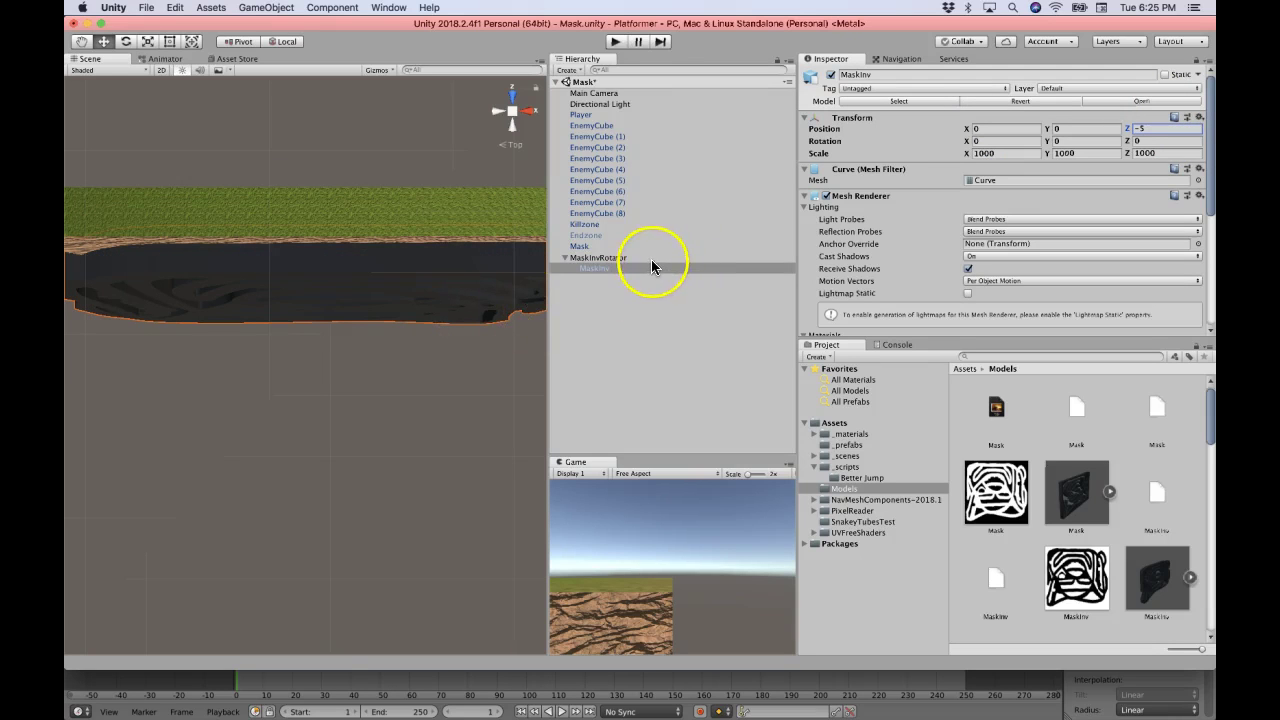
# Mark MaskInv as navigation static, bake MaskInvRotator's NavMesh and inspect the walkable areas in the scene.
pyautogui.click(922, 61)
pyautogui.click(908, 162)
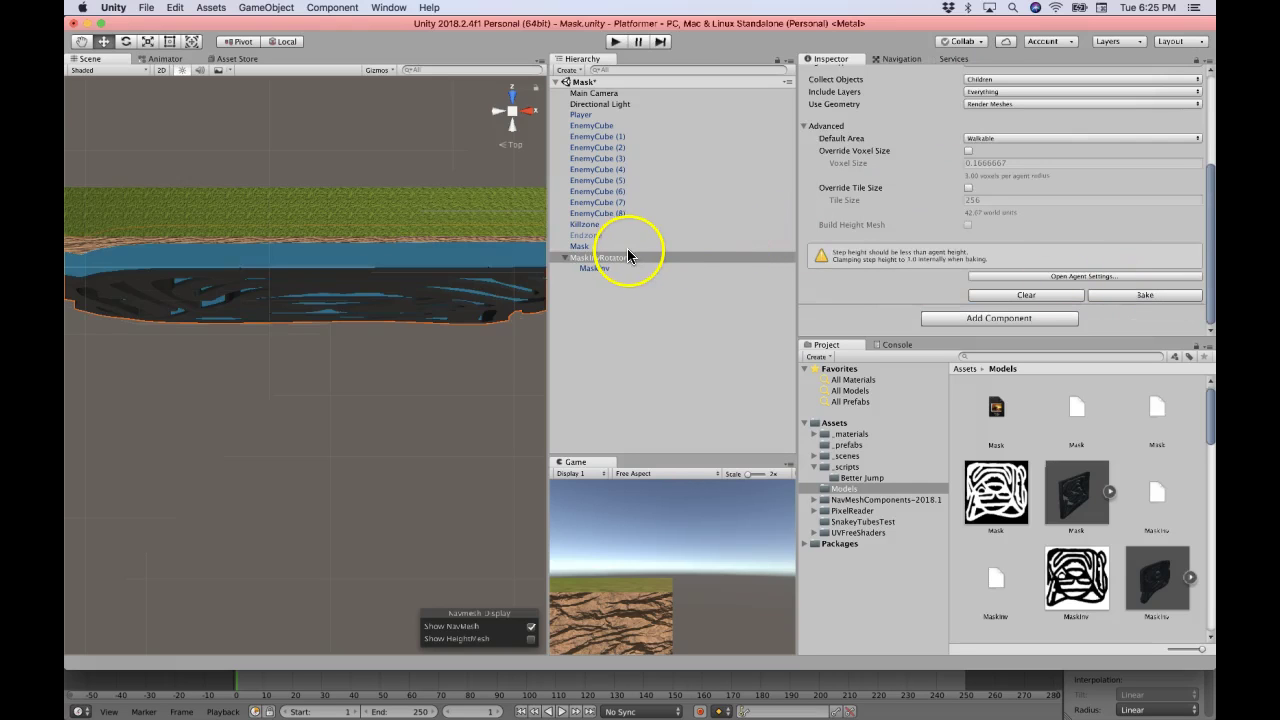
pyautogui.click(444, 264)
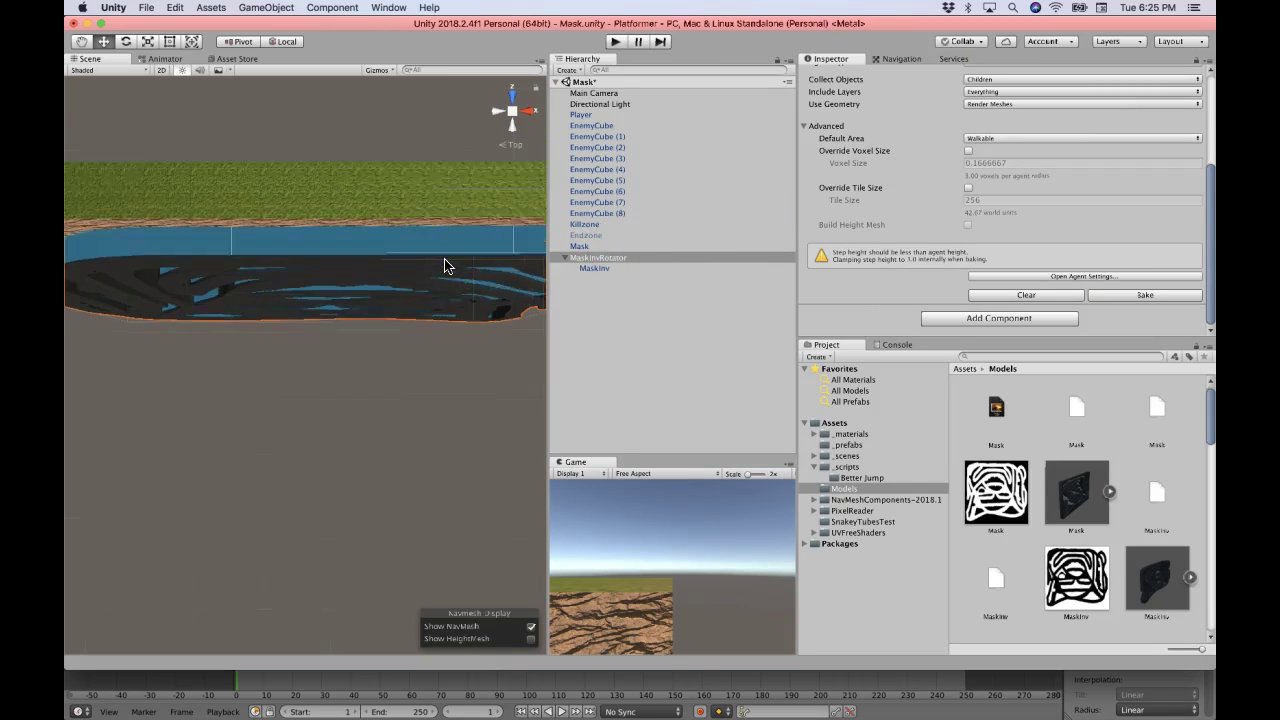
pyautogui.keyDown('alt'); pyautogui.moveTo(443, 266); pyautogui.dragTo(448, 155); pyautogui.keyUp('alt')
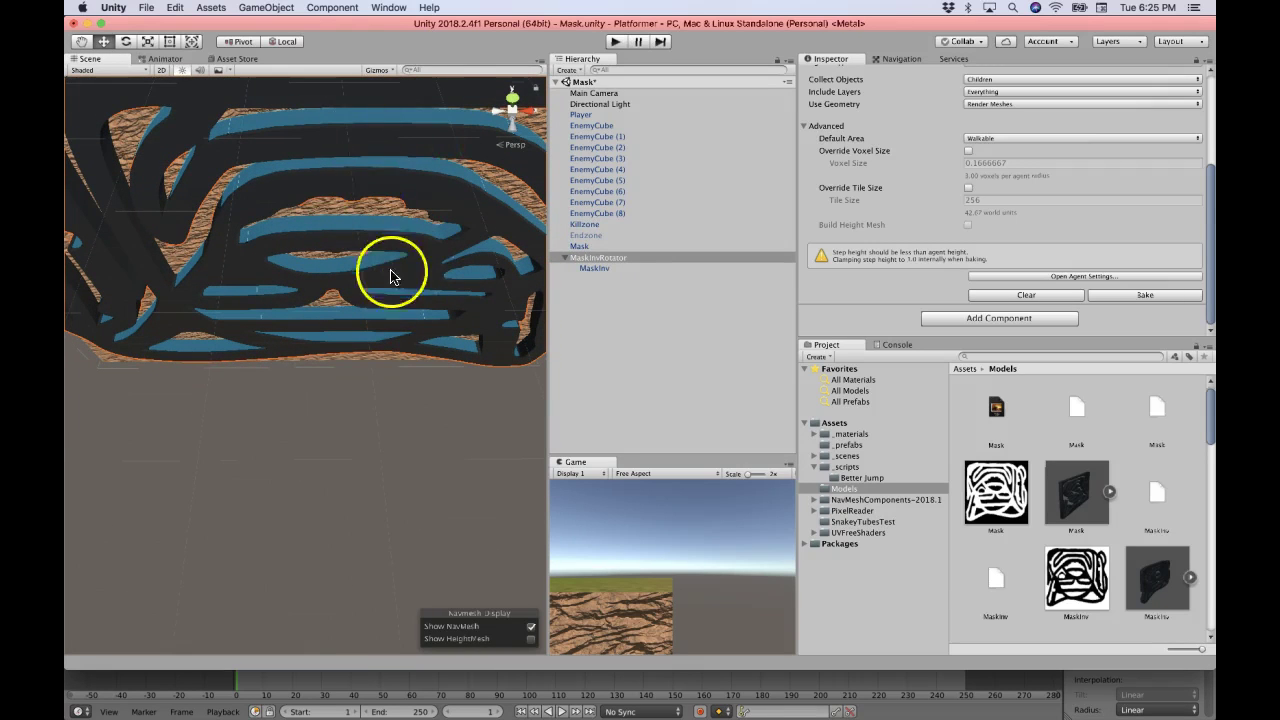
# Set MaskInvRotator's X rotation to -90 and frame it in the scene.
pyautogui.click(622, 270)
pyautogui.click(627, 258)
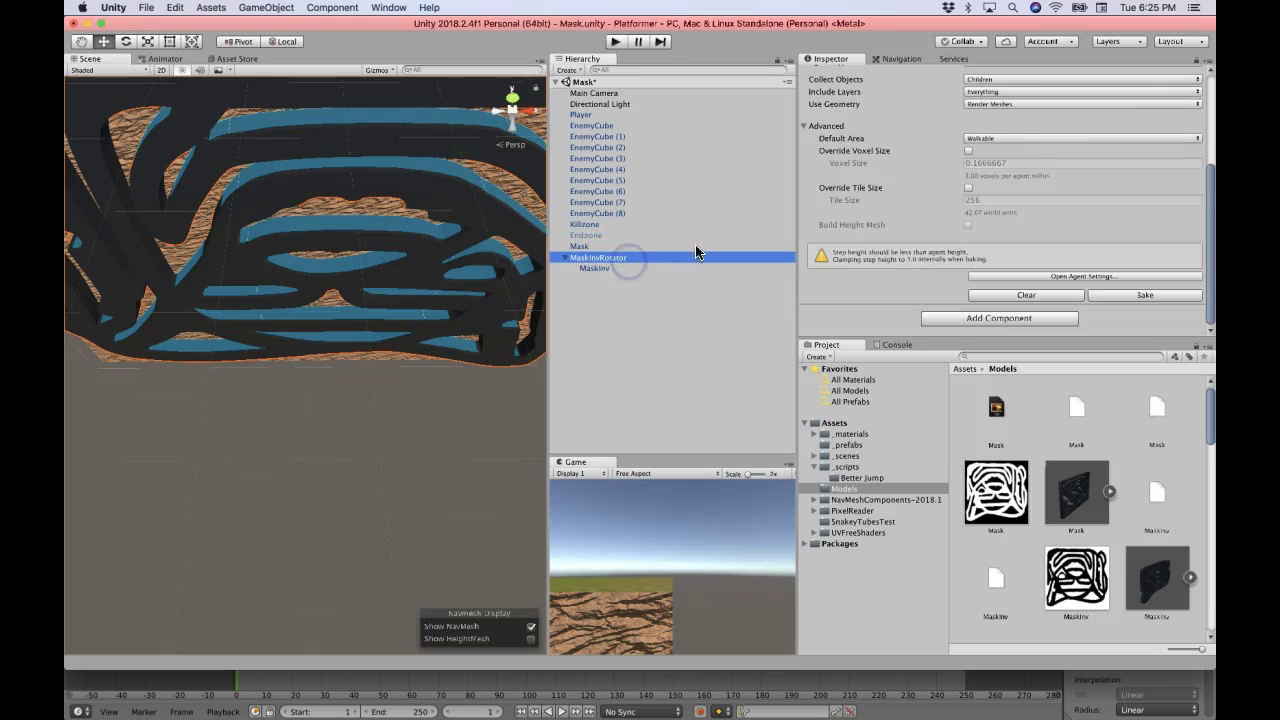
pyautogui.click(992, 126)
pyautogui.write('-90')
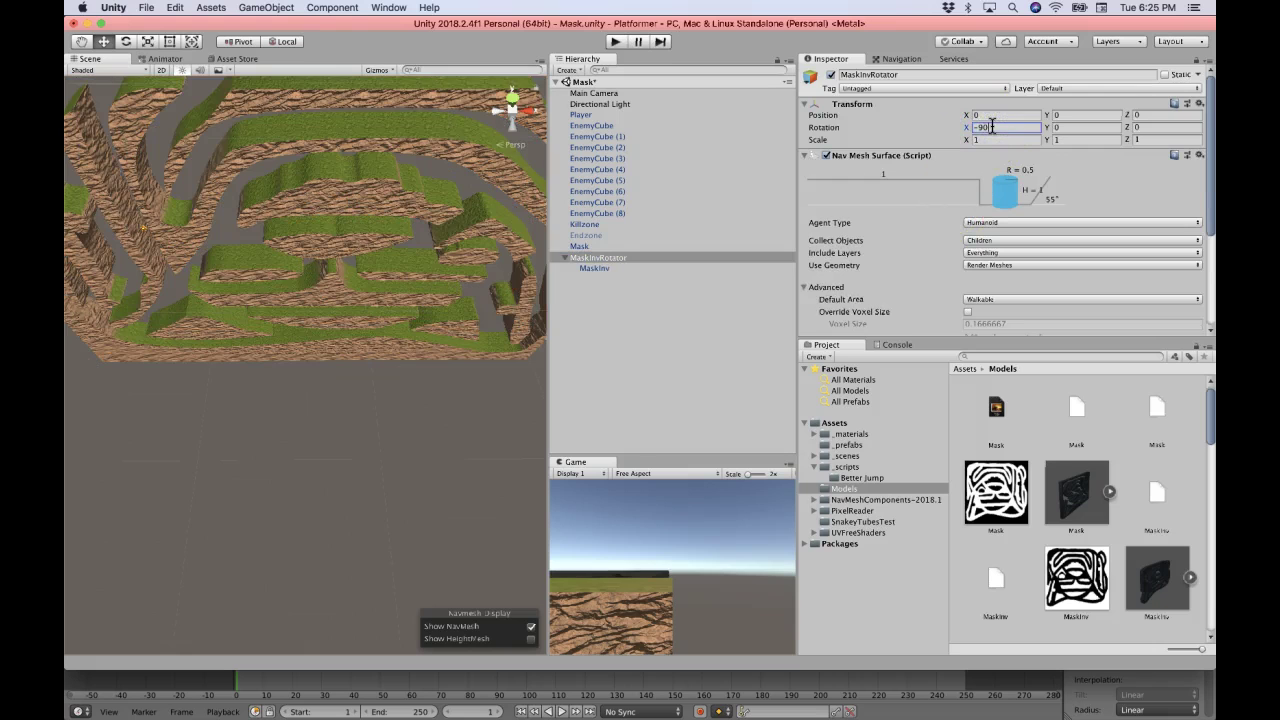
pyautogui.click(266, 300)
pyautogui.press('f')
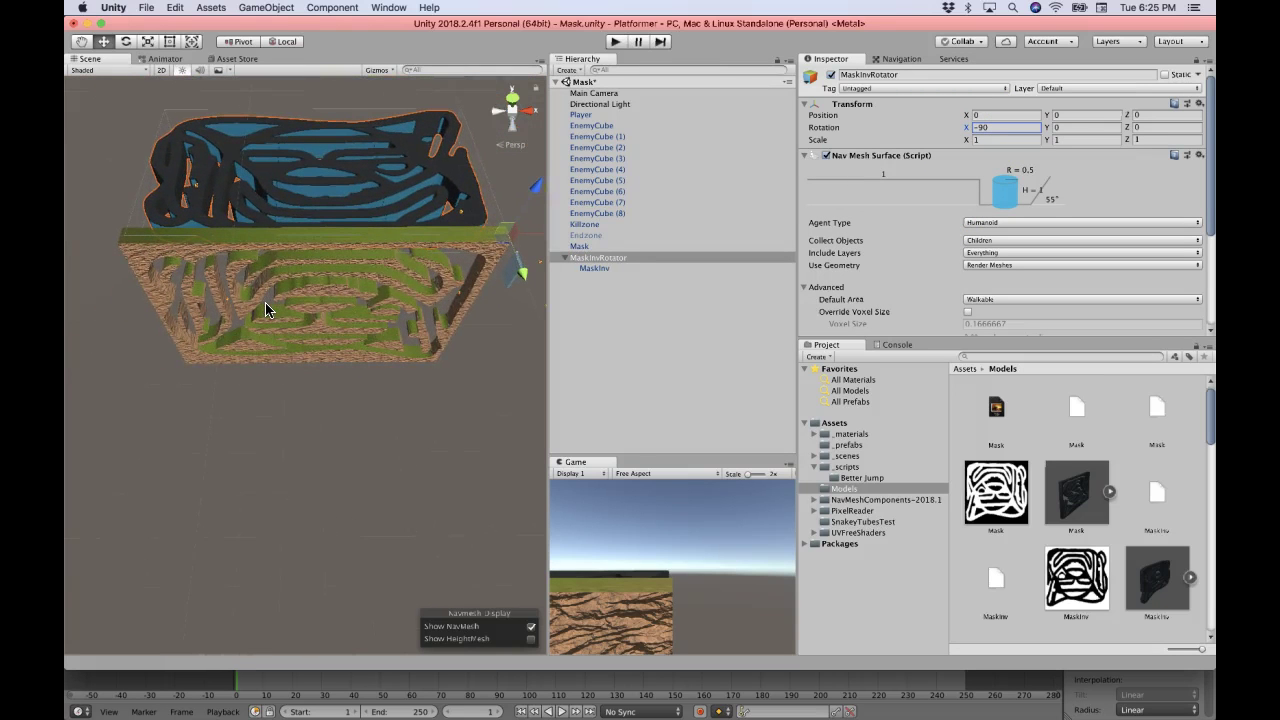
# Bake and clear MaskInvRotator's NavMesh, and set its X rotation back to 0.
pyautogui.scroll(-5, 990, 245)
pyautogui.click(1117, 296)
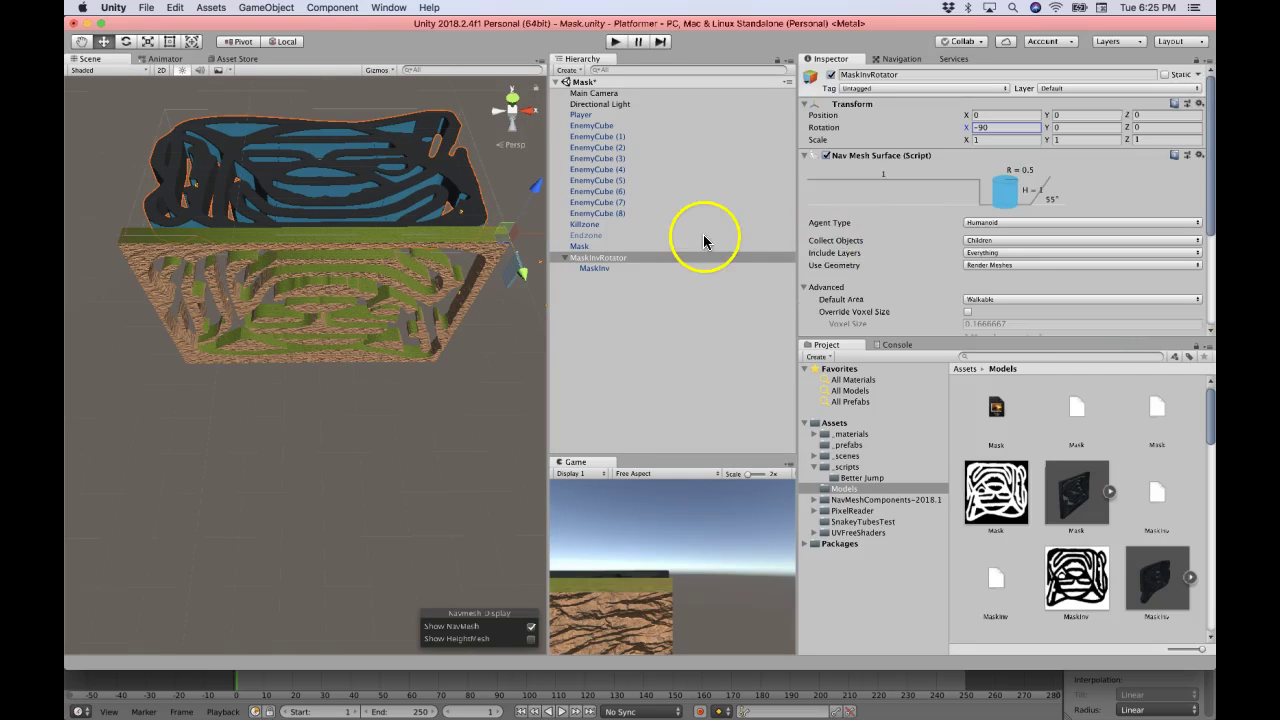
pyautogui.scroll(-5, 920, 243)
pyautogui.click(1018, 293)
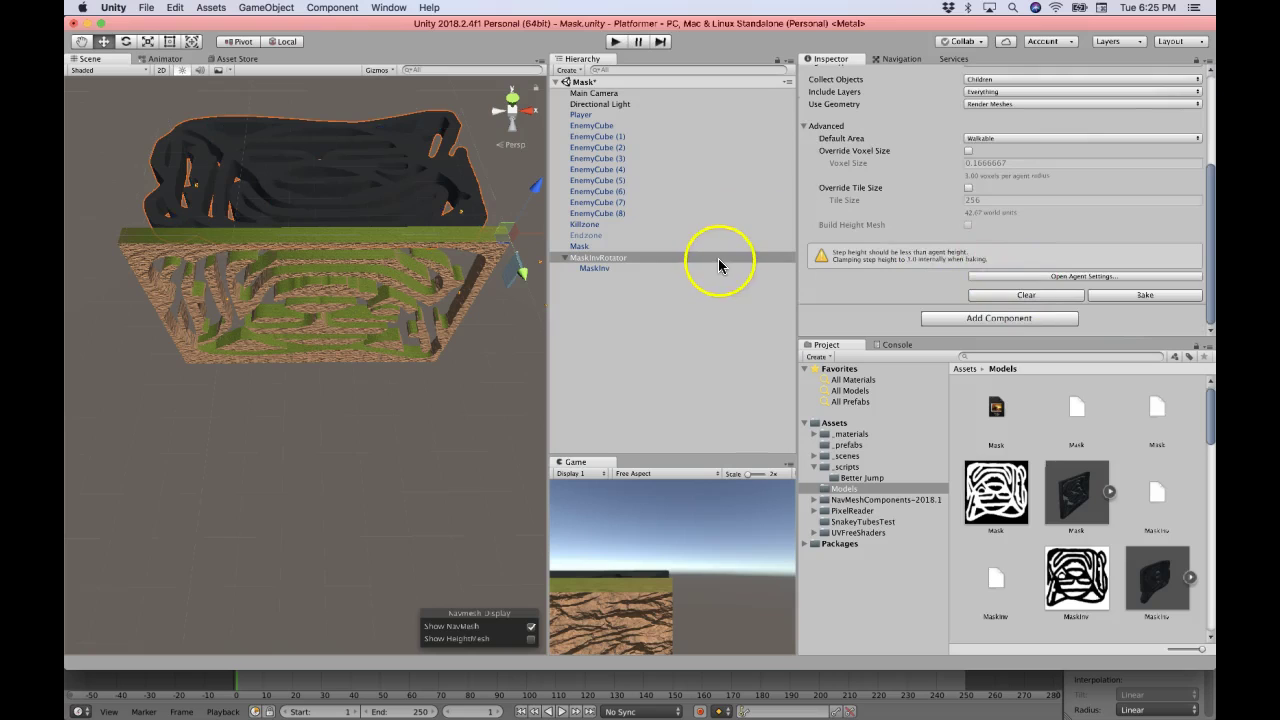
pyautogui.scroll(5, 890, 185)
pyautogui.click(985, 128)
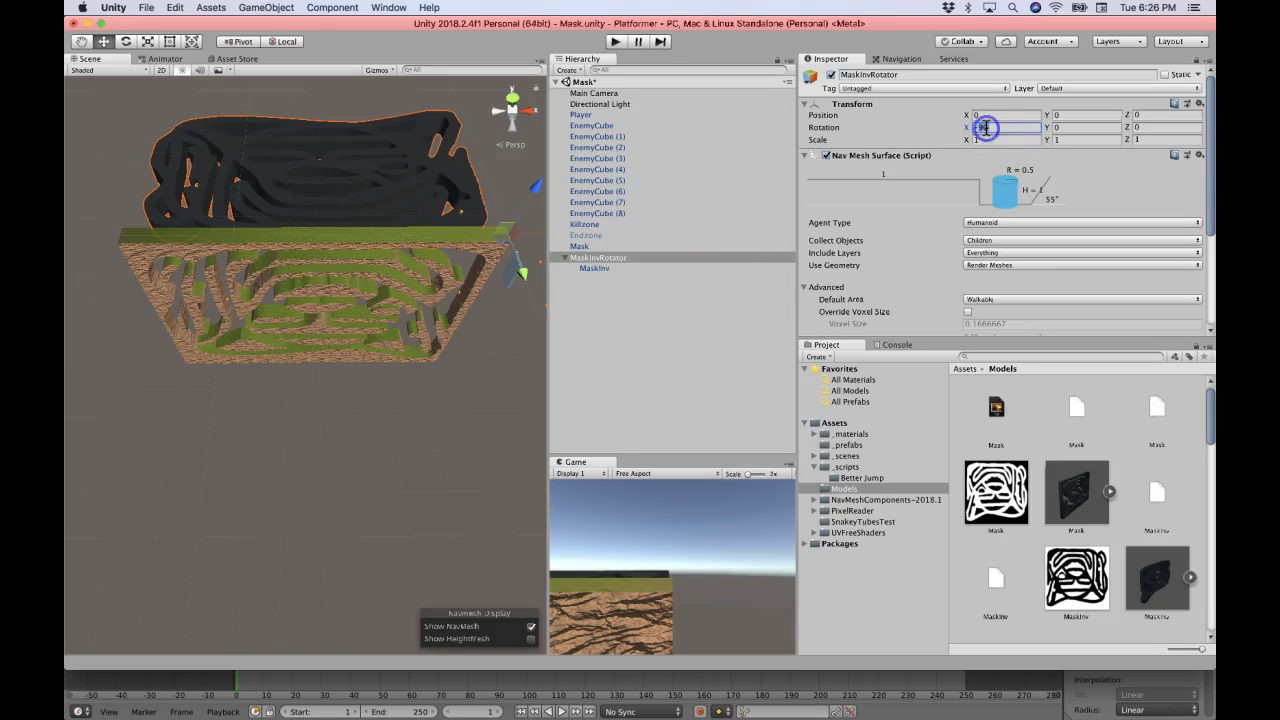
pyautogui.write('0')
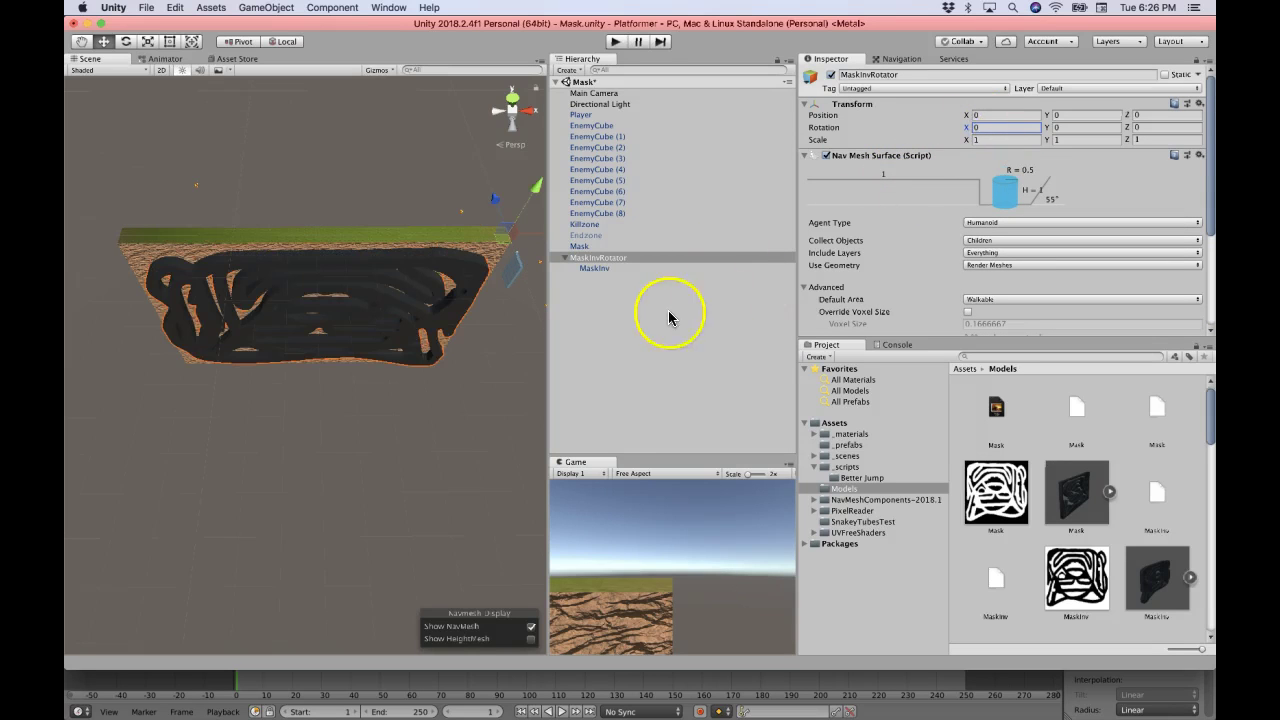
# Set MaskInv's X rotation to 90 and bake the NavMesh on MaskInvRotator.
pyautogui.click(651, 268)
pyautogui.click(987, 141)
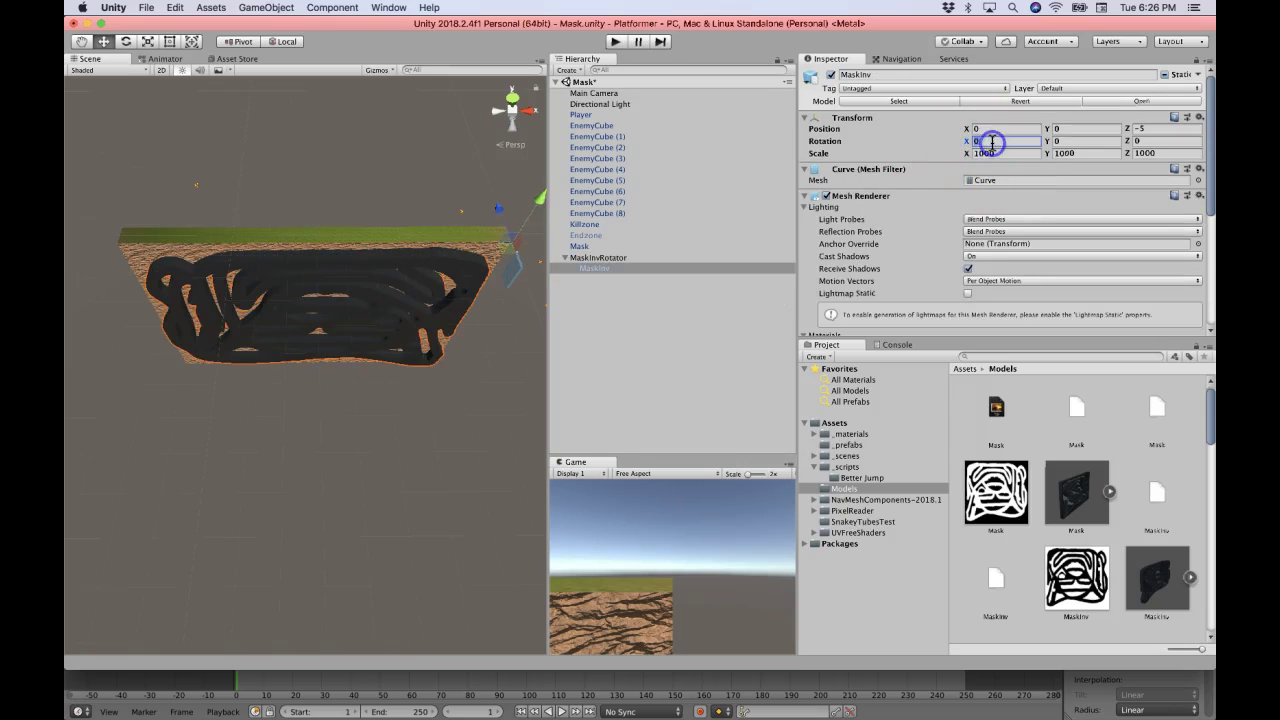
pyautogui.write('90')
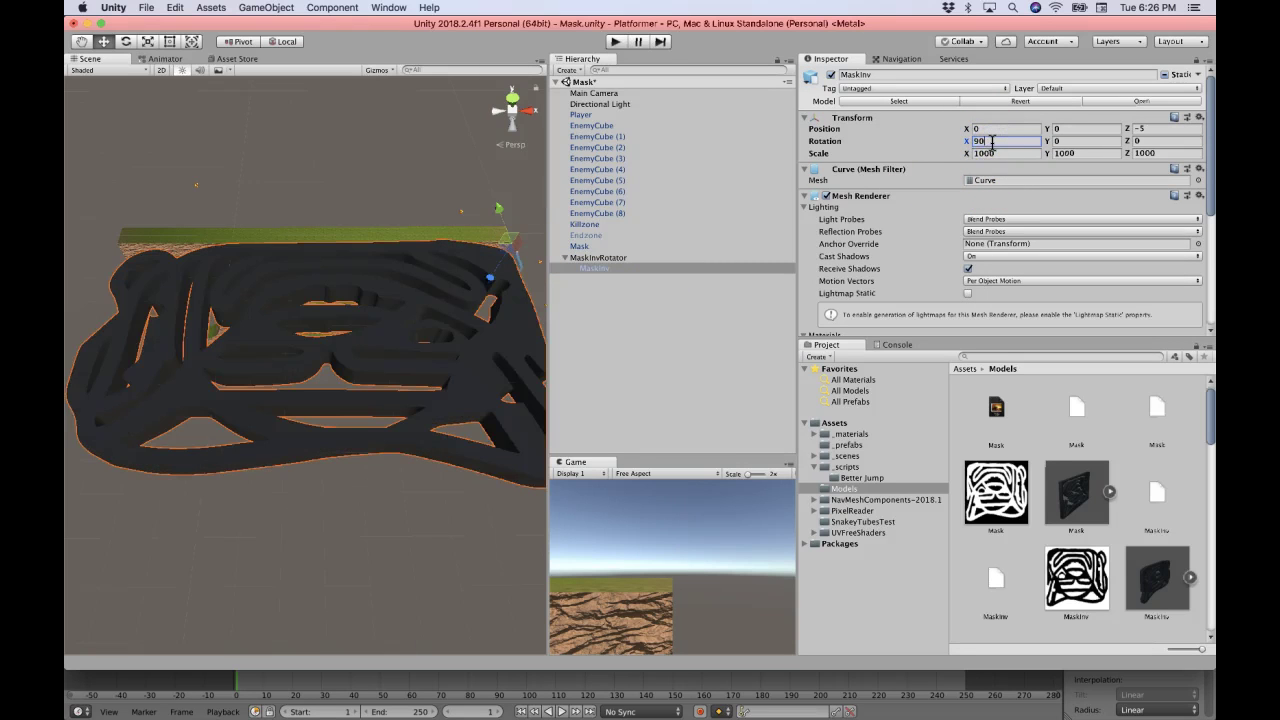
pyautogui.scroll(-5, 1079, 228)
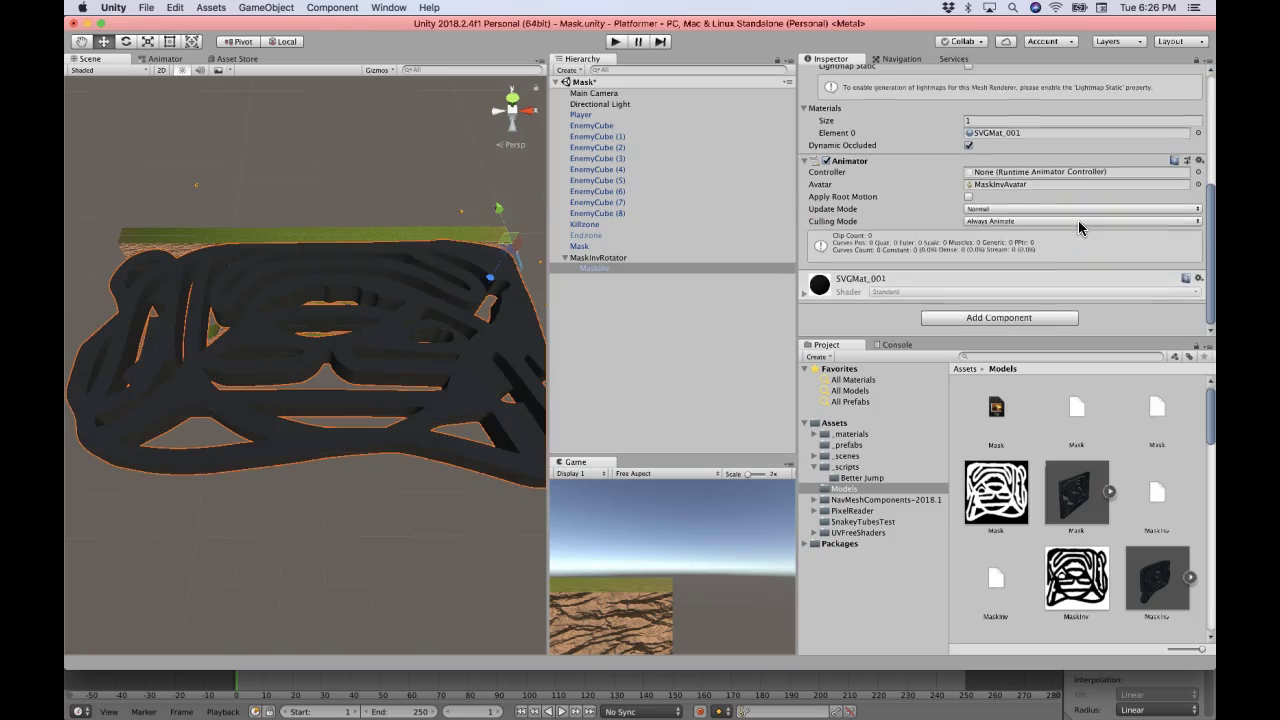
pyautogui.click(709, 260)
pyautogui.click(1103, 293)
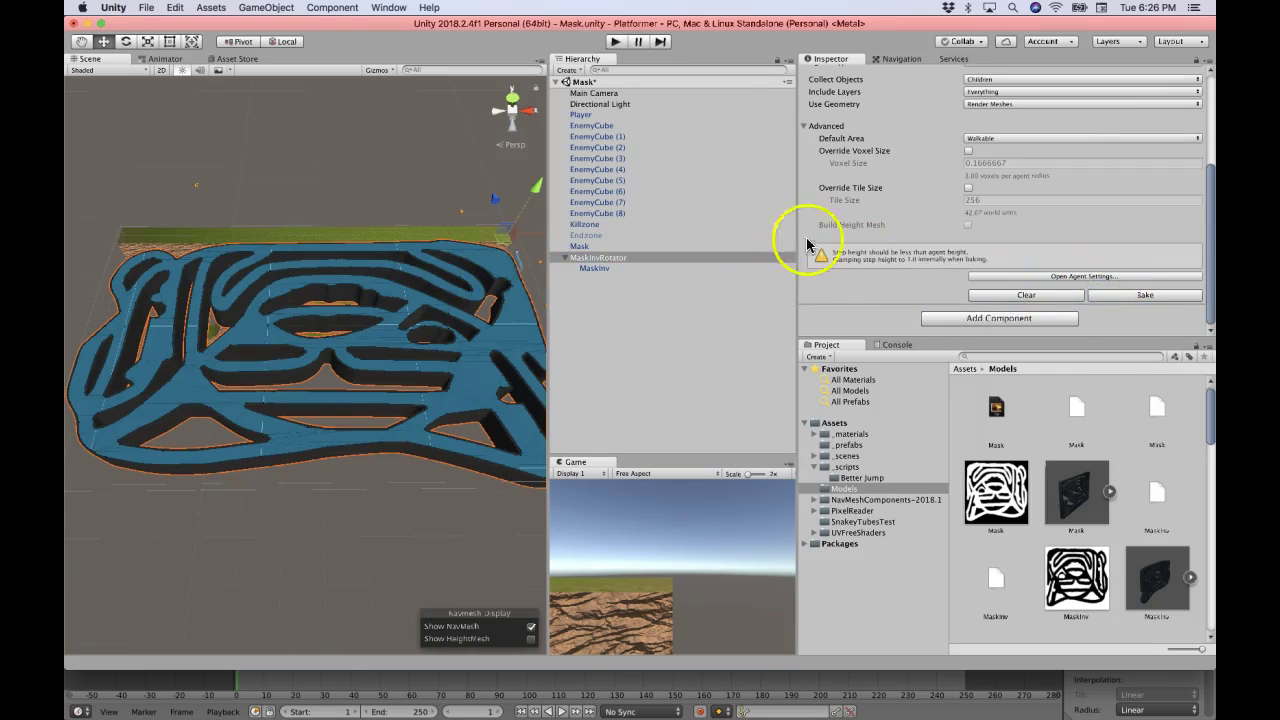
# Set MaskInvRotator's X rotation to -90, then clear and rebake its NavMesh.
pyautogui.scroll(4, 850, 225)
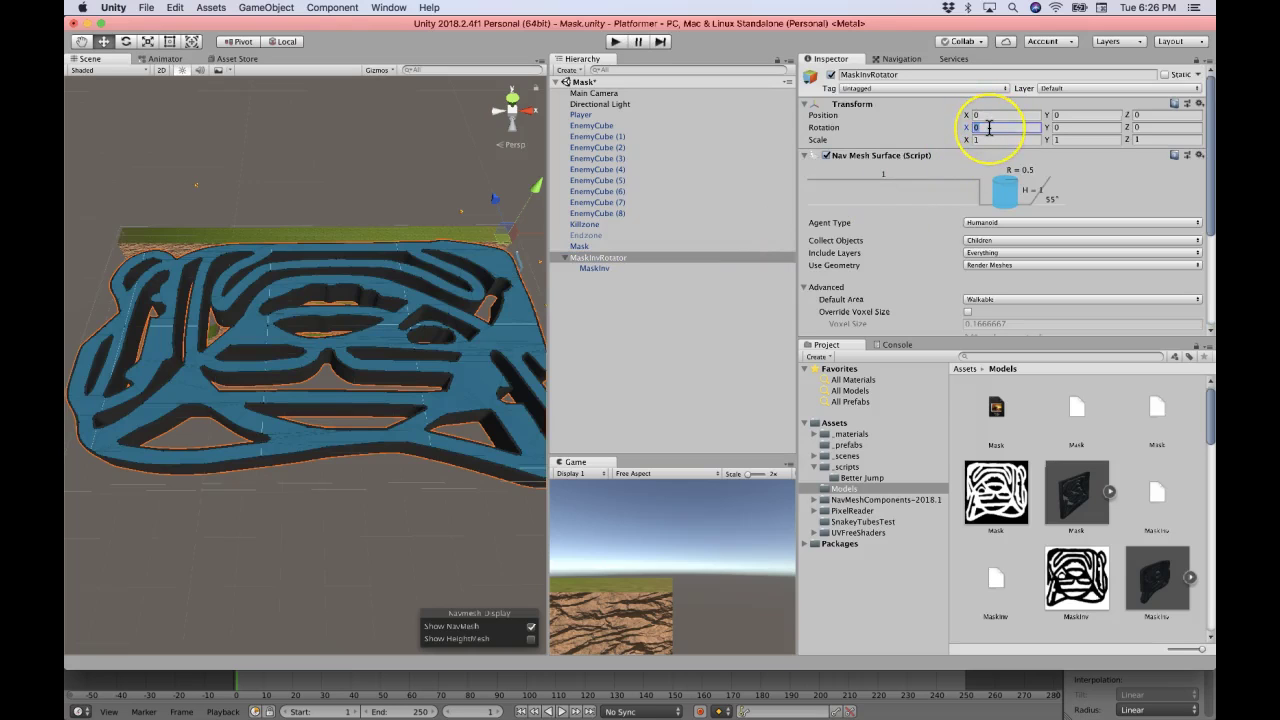
pyautogui.write('-90')
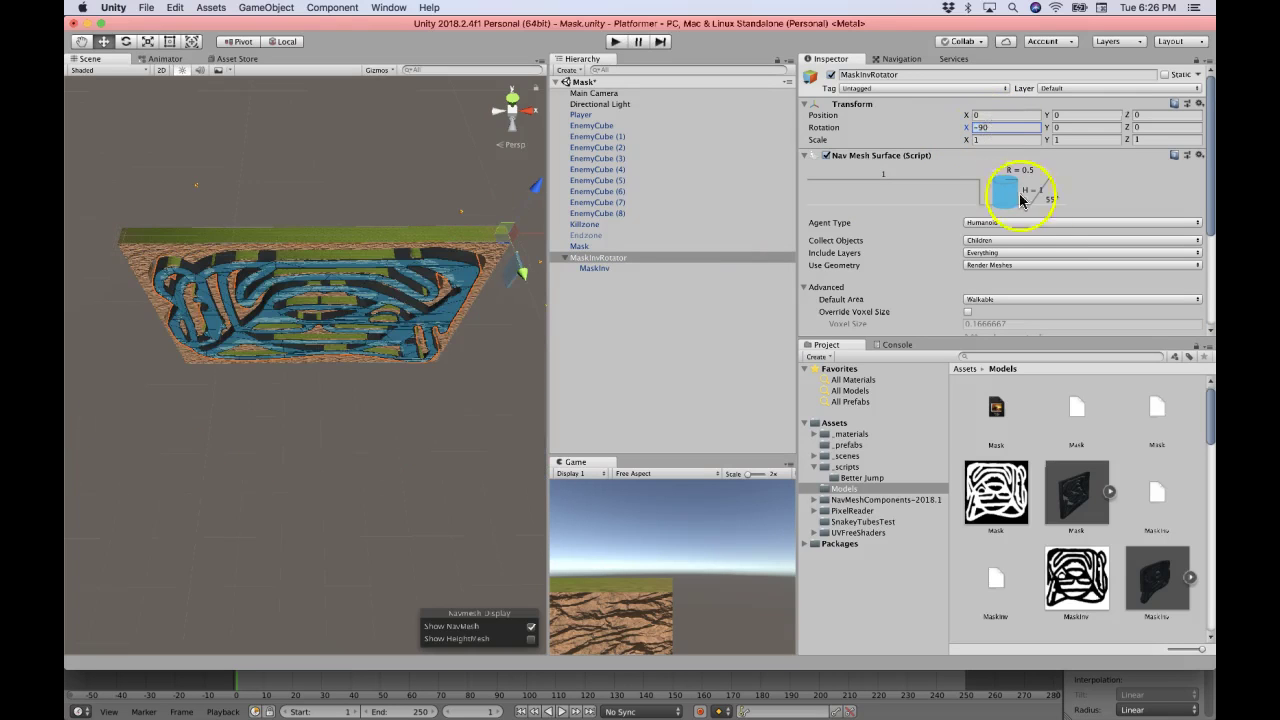
pyautogui.scroll(-4, 1030, 221)
pyautogui.click(1068, 295)
pyautogui.click(1106, 293)
pyautogui.scroll(3, 375, 341)
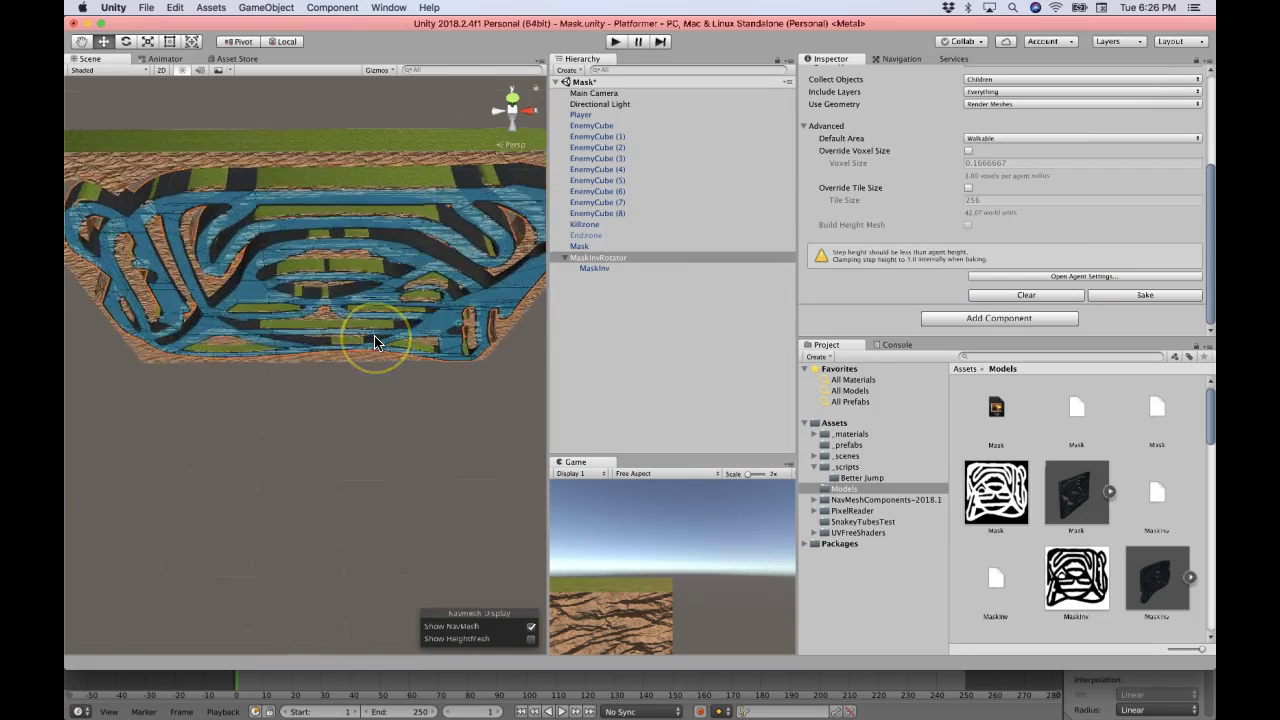
# Set MaskInv's Z position to 0 so it sits inside the mask.
pyautogui.scroll(-3, 375, 335)
pyautogui.click(594, 268)
pyautogui.doubleClick(1150, 128)
pyautogui.write('0')
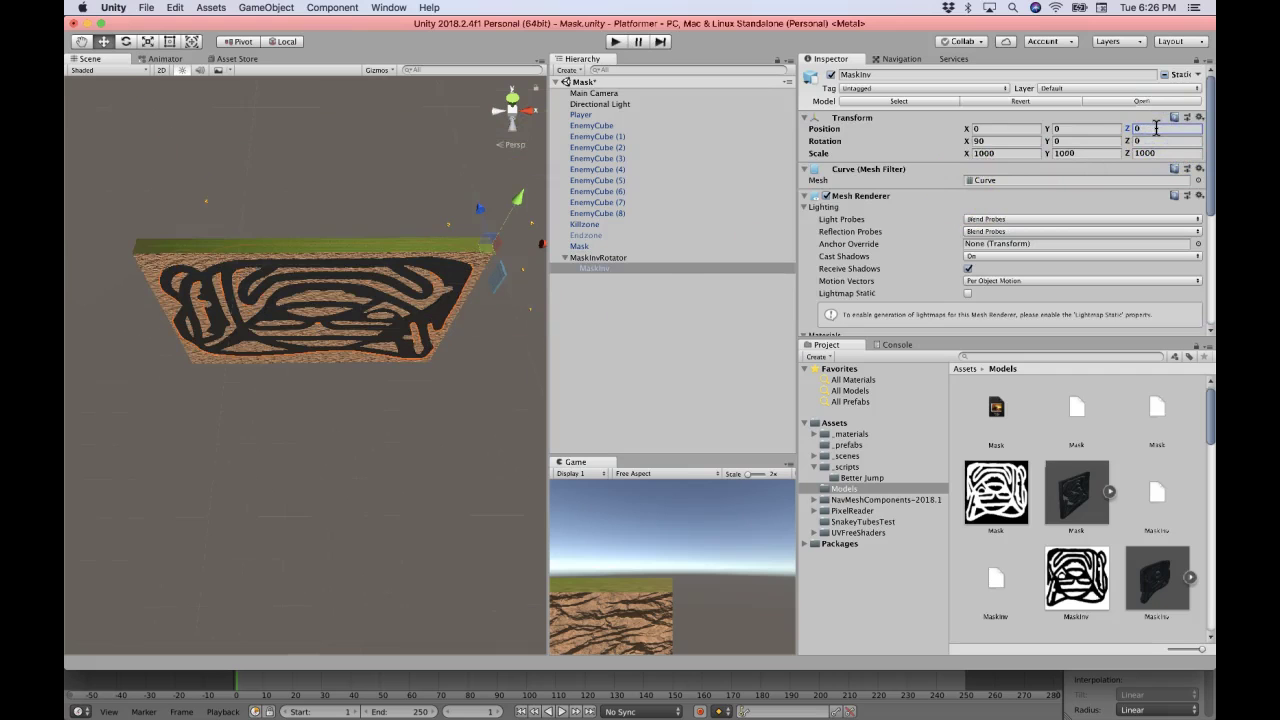
pyautogui.scroll(5, 380, 340)
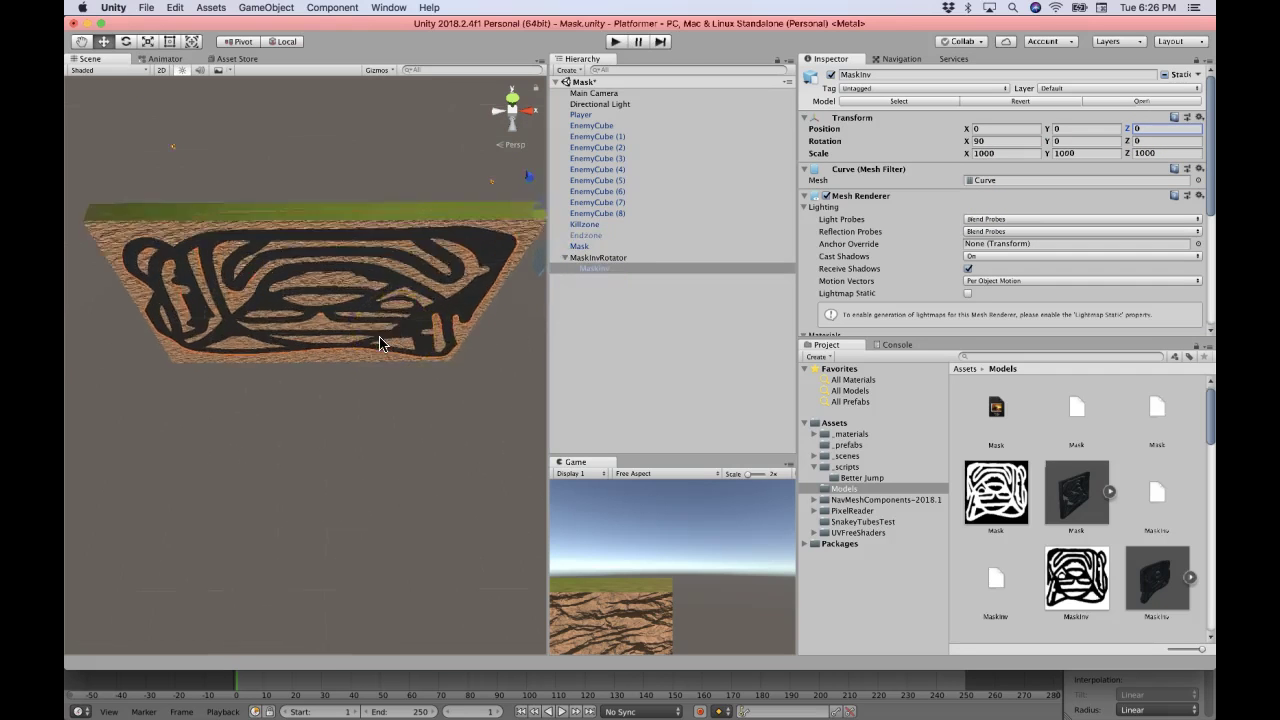
# Rebake MaskInvRotator's NavMesh surface with MaskInv in its new position.
pyautogui.click(630, 257)
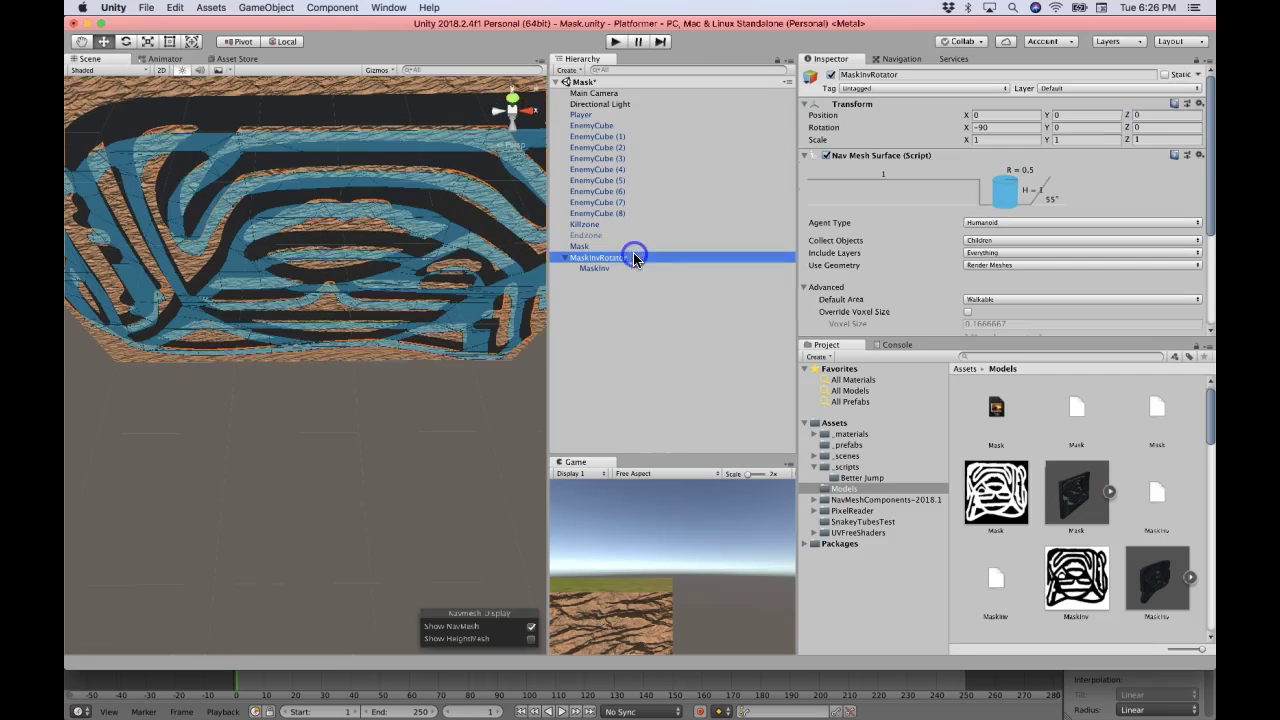
pyautogui.scroll(-5, 1086, 271)
pyautogui.click(1118, 297)
pyautogui.scroll(-5, 435, 298)
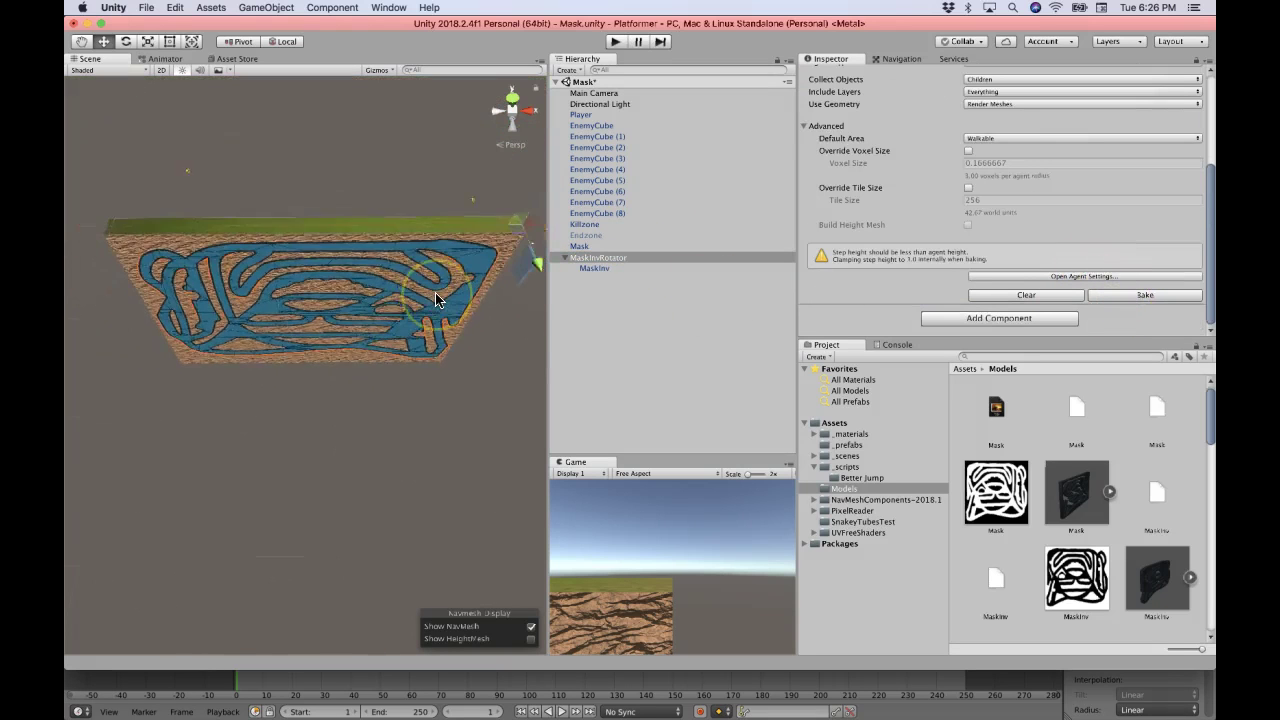
# Set MaskInvRotator's Z position to 2.
pyautogui.scroll(4, 437, 296)
pyautogui.scroll(-2, 437, 294)
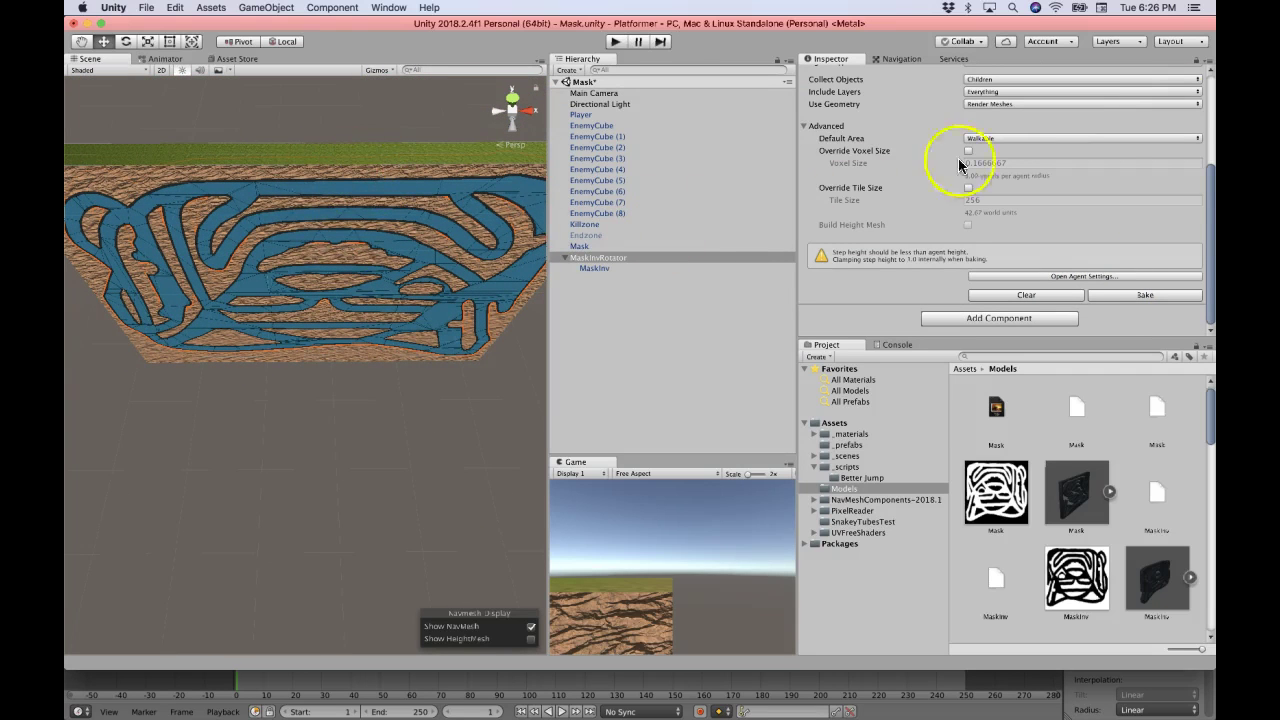
pyautogui.scroll(5, 1172, 94)
pyautogui.click(1152, 114)
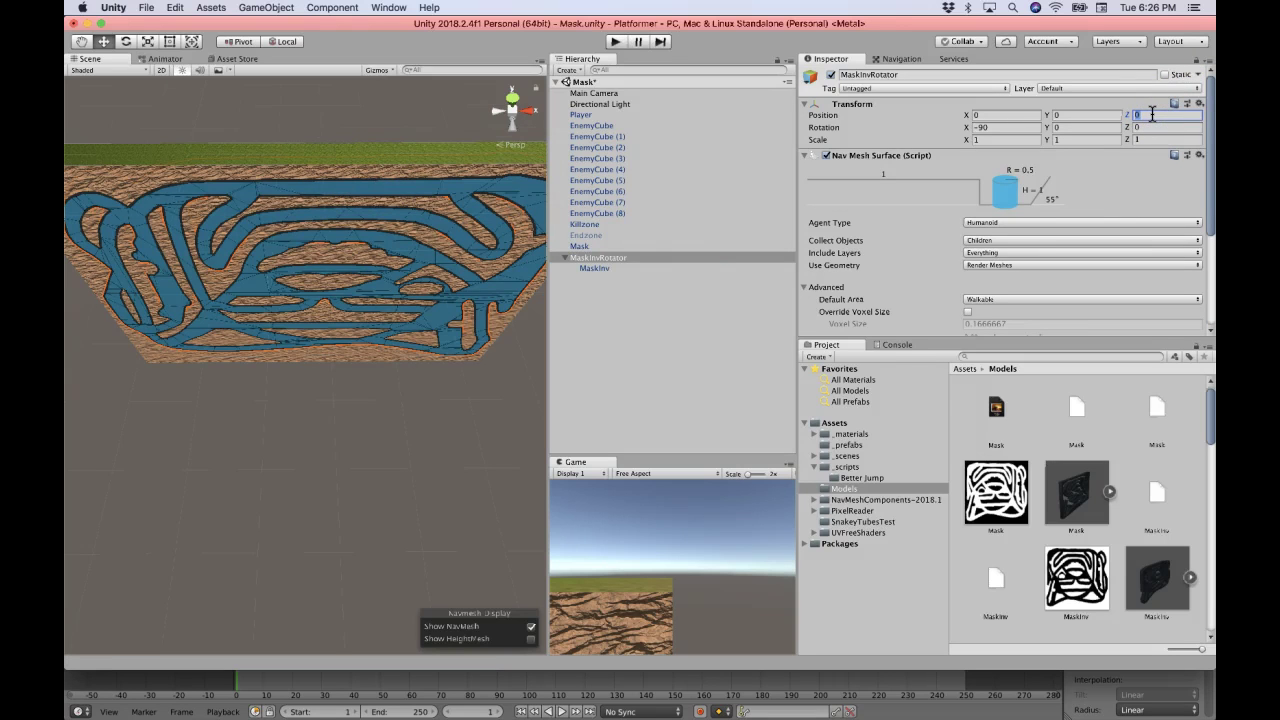
pyautogui.click(677, 270)
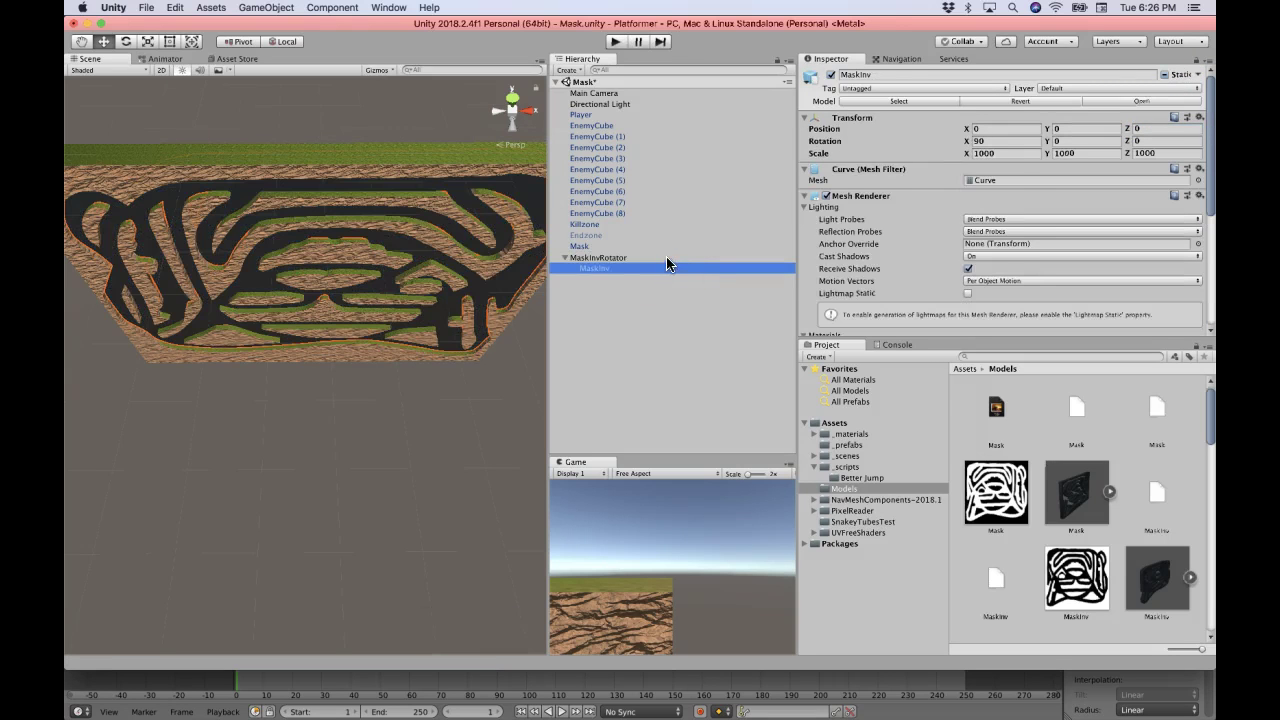
pyautogui.click(668, 258)
# Set MaskInvRotator's Z position to 4, save the scene, and check the NavMesh depth from the side and back.
pyautogui.click(529, 111)
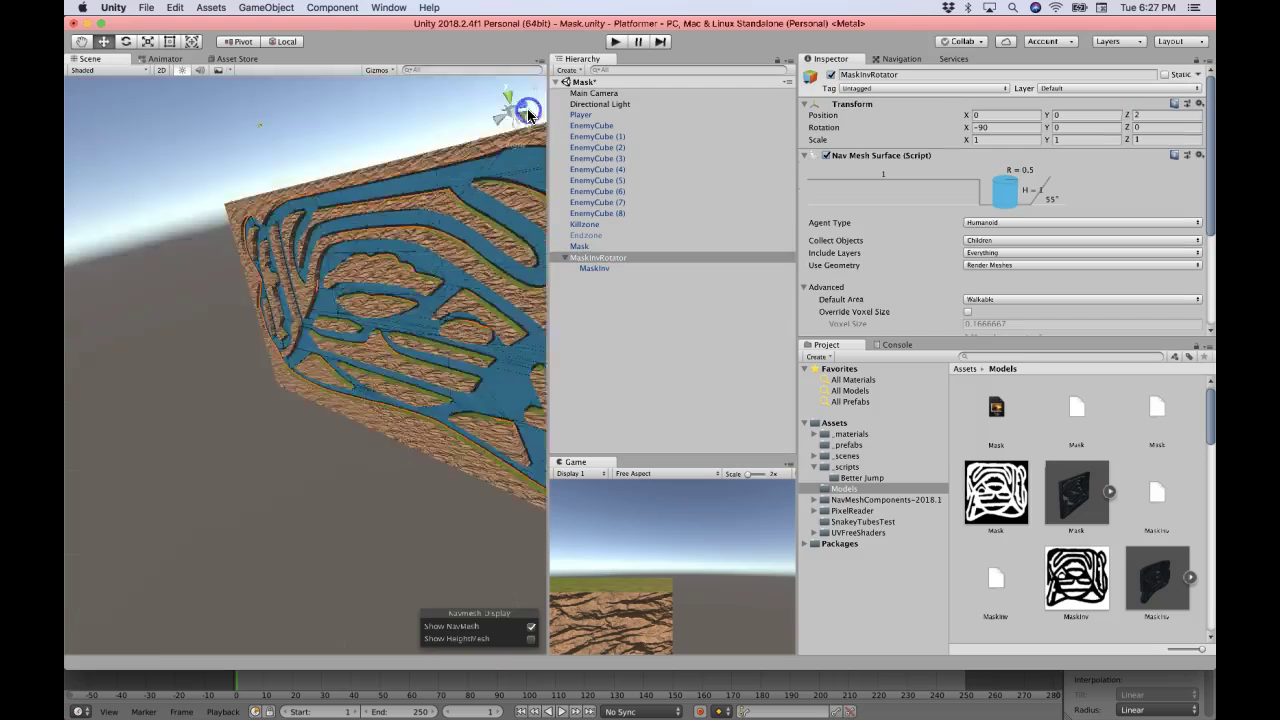
pyautogui.scroll(-5, 435, 230)
pyautogui.scroll(5, 435, 230)
pyautogui.click(600, 246)
pyautogui.click(605, 257)
pyautogui.click(1153, 114)
pyautogui.write('3')
pyautogui.press('BackSpace')
pyautogui.write('4')
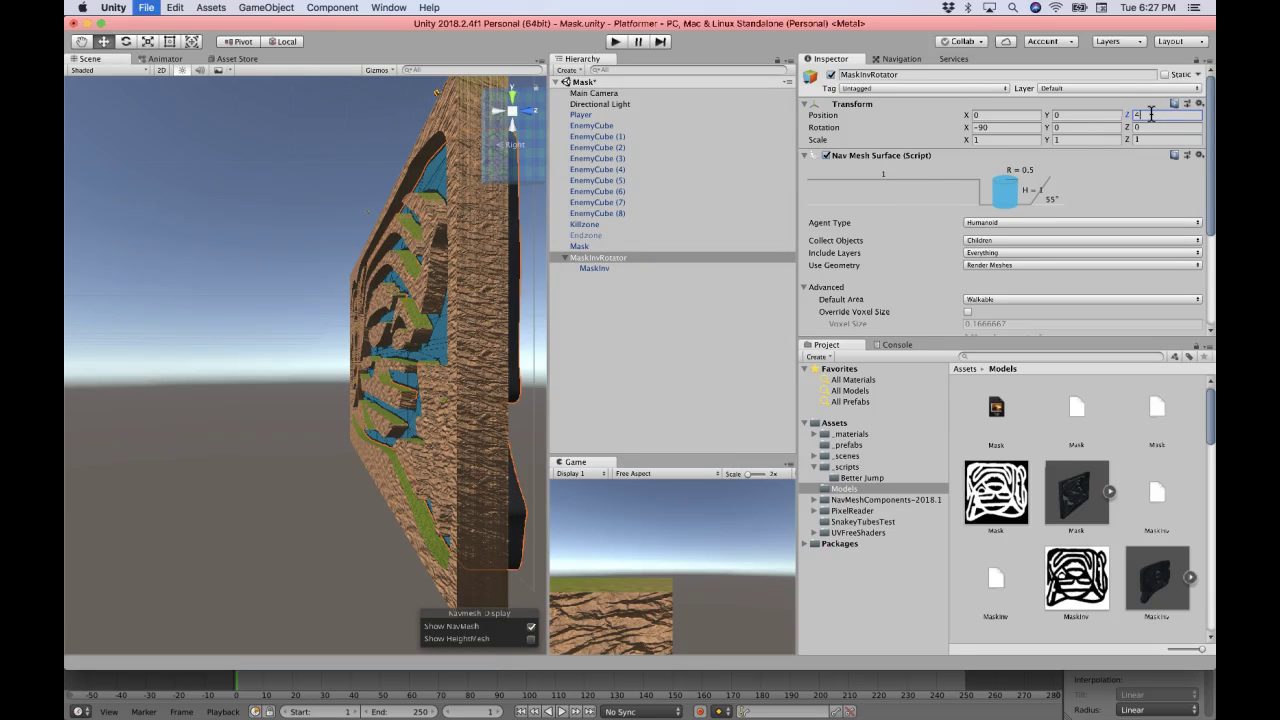
pyautogui.keyDown('alt'); pyautogui.moveTo(471, 309); pyautogui.dragTo(480, 300); pyautogui.keyUp('alt')
pyautogui.scroll(-5, 473, 312)
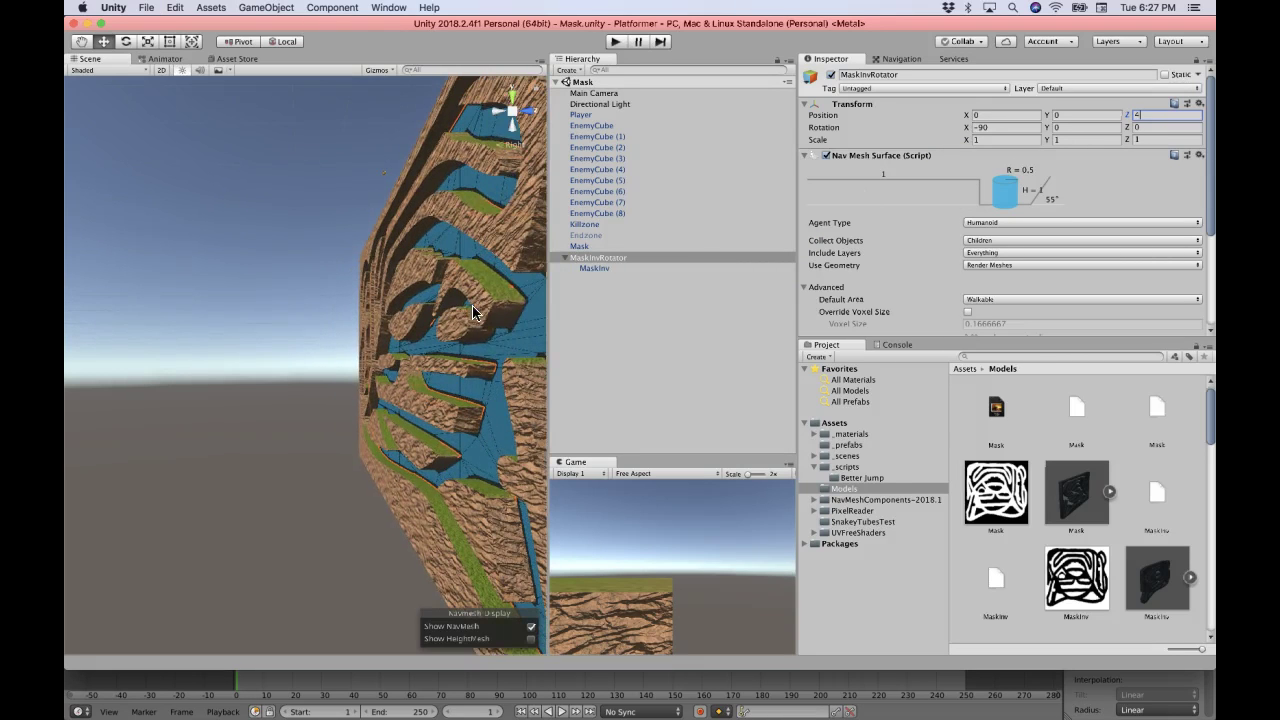
pyautogui.click(495, 114)
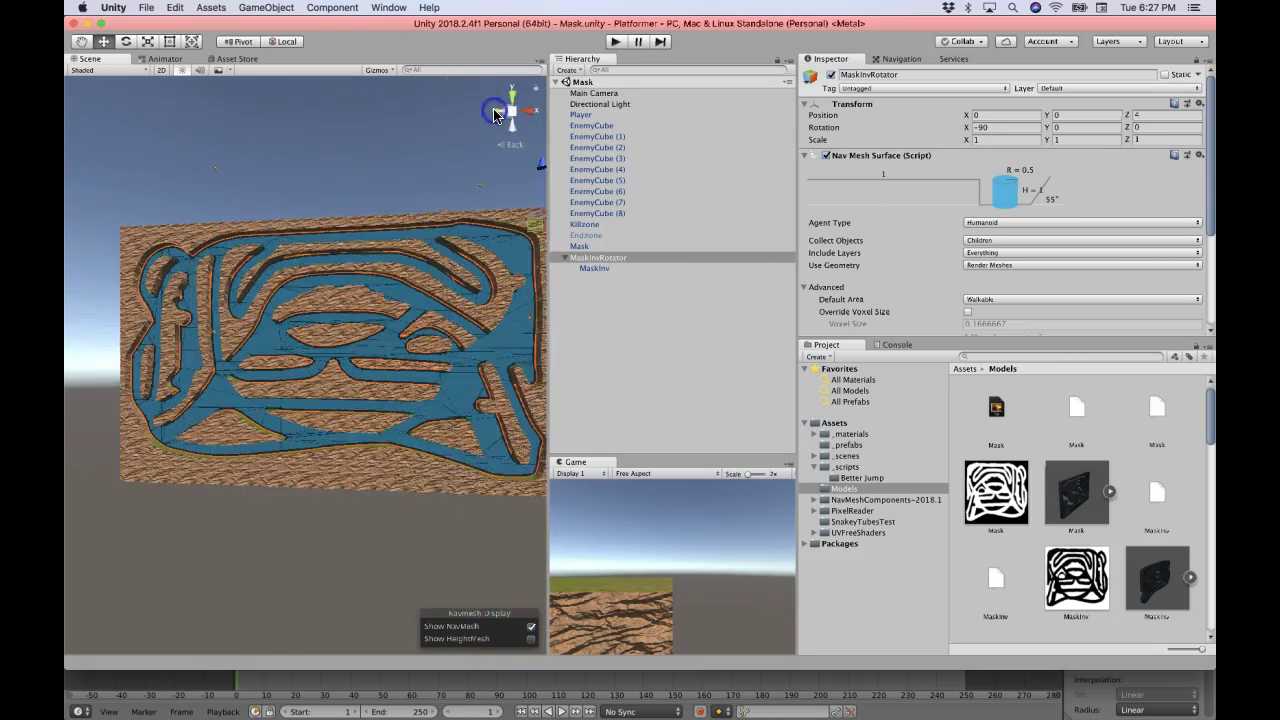
# Add a Mesh Collider component to the Mask object.
pyautogui.click(608, 146)
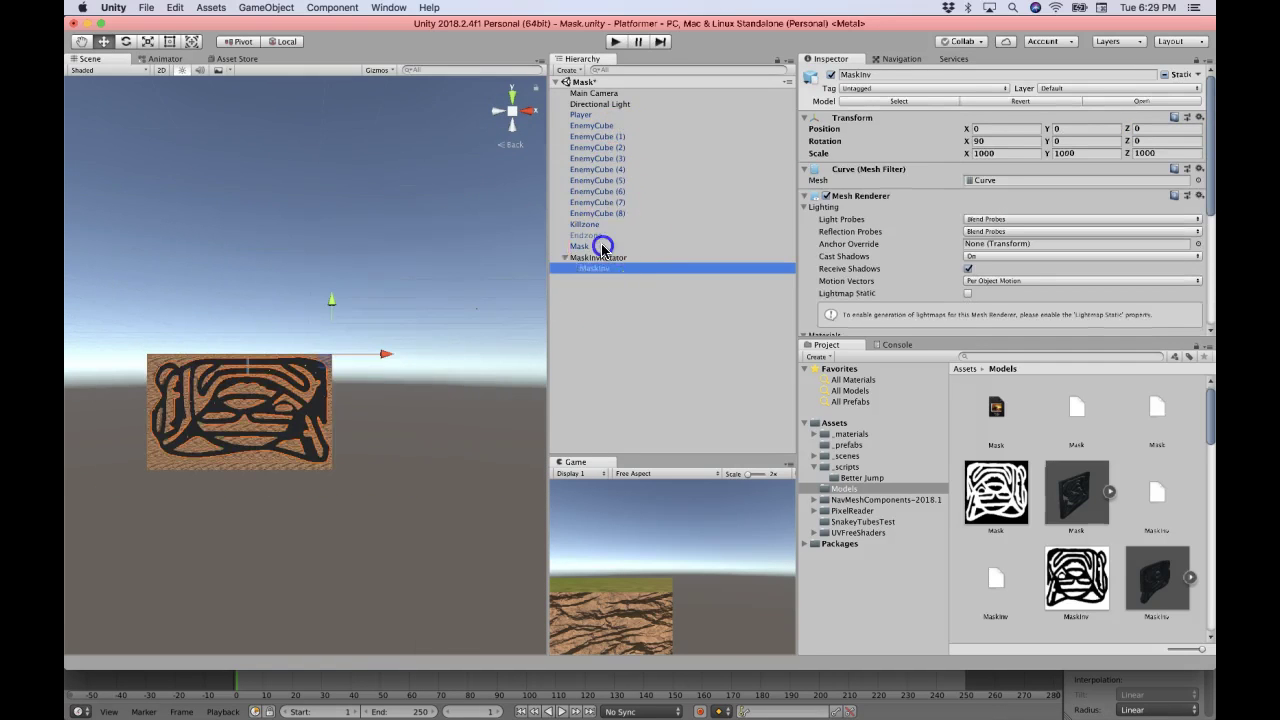
pyautogui.click(600, 246)
pyautogui.scroll(-5, 922, 318)
pyautogui.click(922, 318)
pyautogui.write('coll')
pyautogui.press('Down')
pyautogui.press('Down')
pyautogui.press('Down')
pyautogui.press('Down')
pyautogui.press('Down')
pyautogui.press('Down')
pyautogui.press('Down')
pyautogui.press('Down')
pyautogui.press('Down')
pyautogui.press('Up')
pyautogui.press('Up')
pyautogui.press('Return')
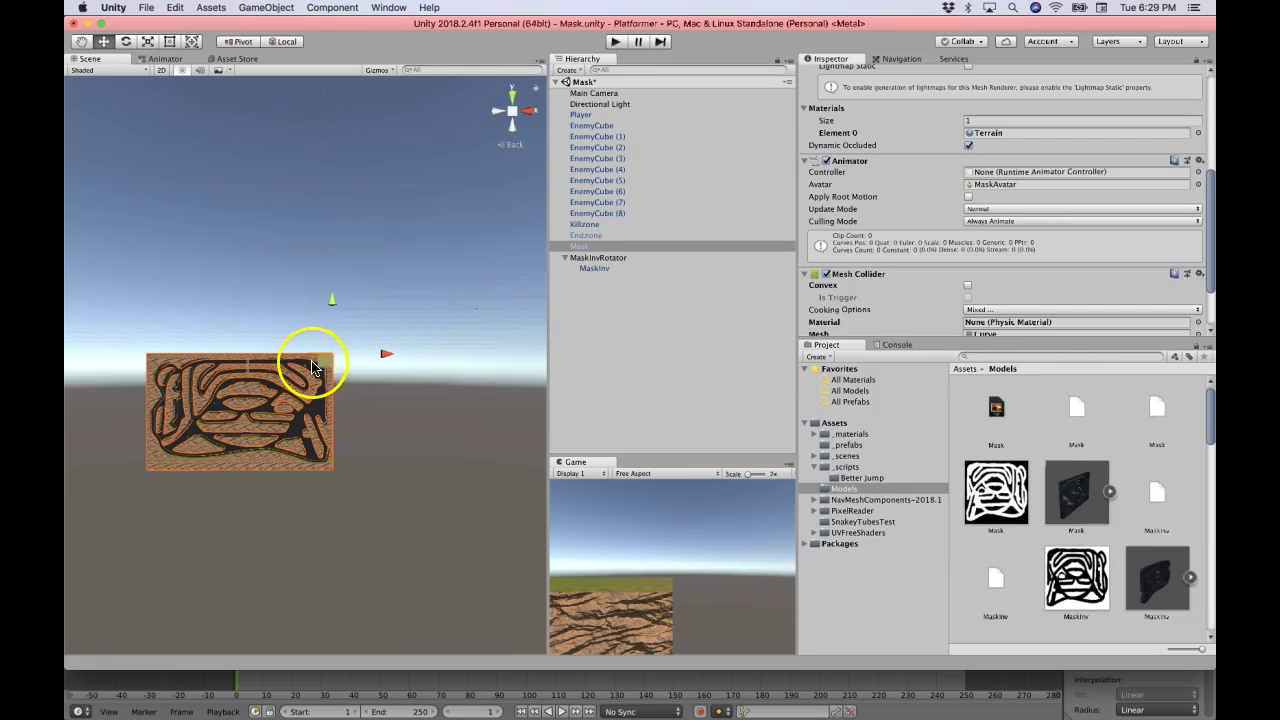
# Frame the Player in the Scene view to examine it against the inverted mask behind it.
pyautogui.click(580, 115)
pyautogui.click(460, 320)
pyautogui.press('f')
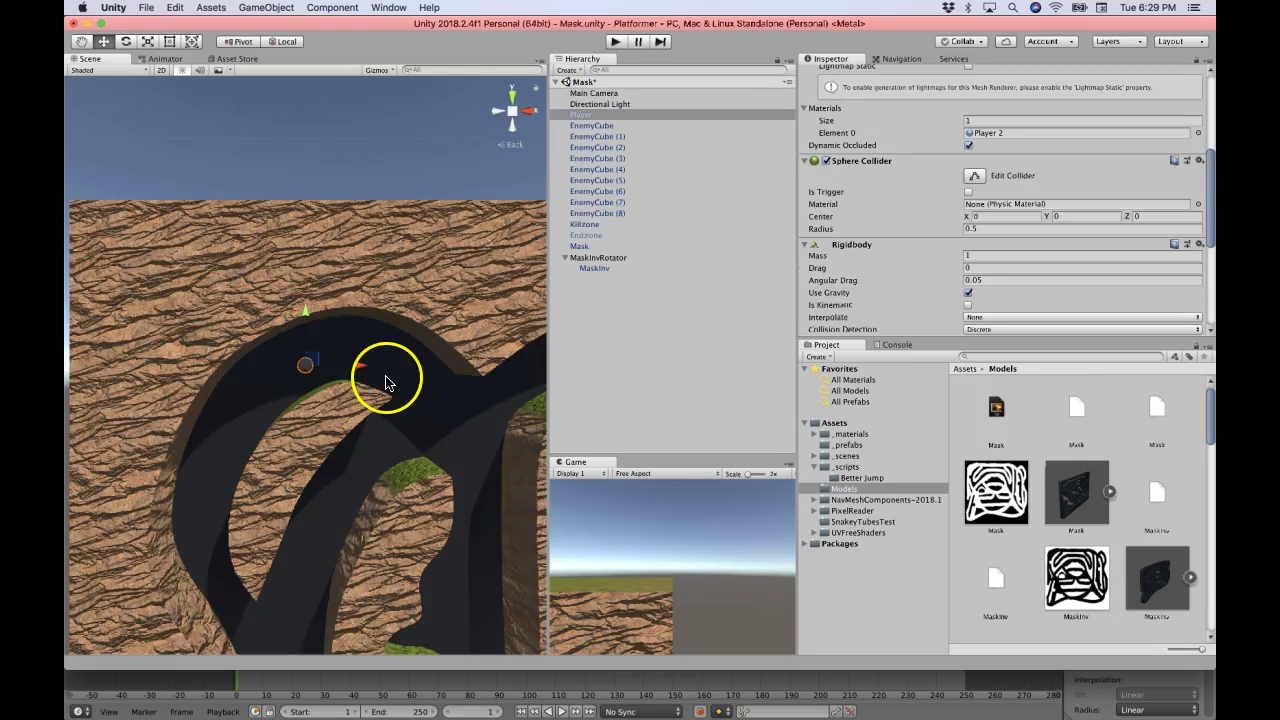
pyautogui.keyDown('alt'); pyautogui.moveTo(387, 381); pyautogui.dragTo(370, 383); pyautogui.keyUp('alt')
# Try the Slightly Transparent material on MaskInv, apply Transparent from the _materials folder instead, and compare both materials' settings.
pyautogui.click(614, 269)
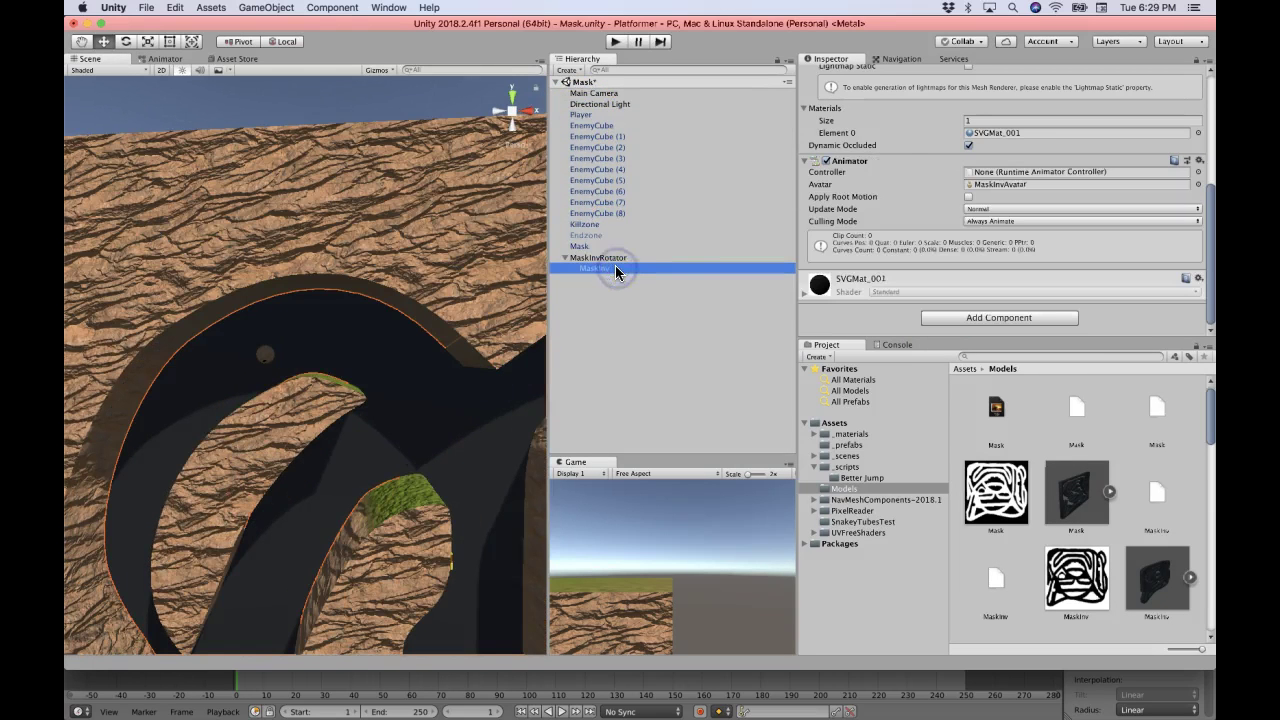
pyautogui.click(858, 533)
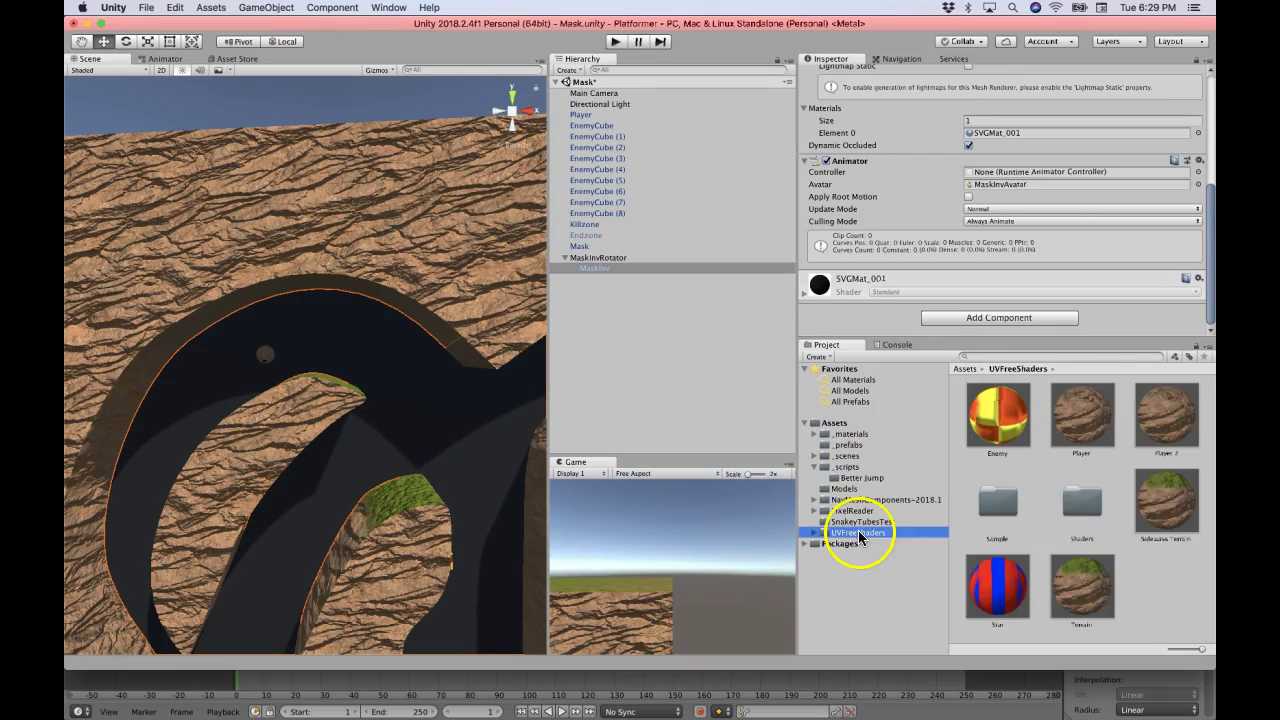
pyautogui.click(853, 437)
pyautogui.moveTo(1082, 600); pyautogui.dragTo(656, 273)
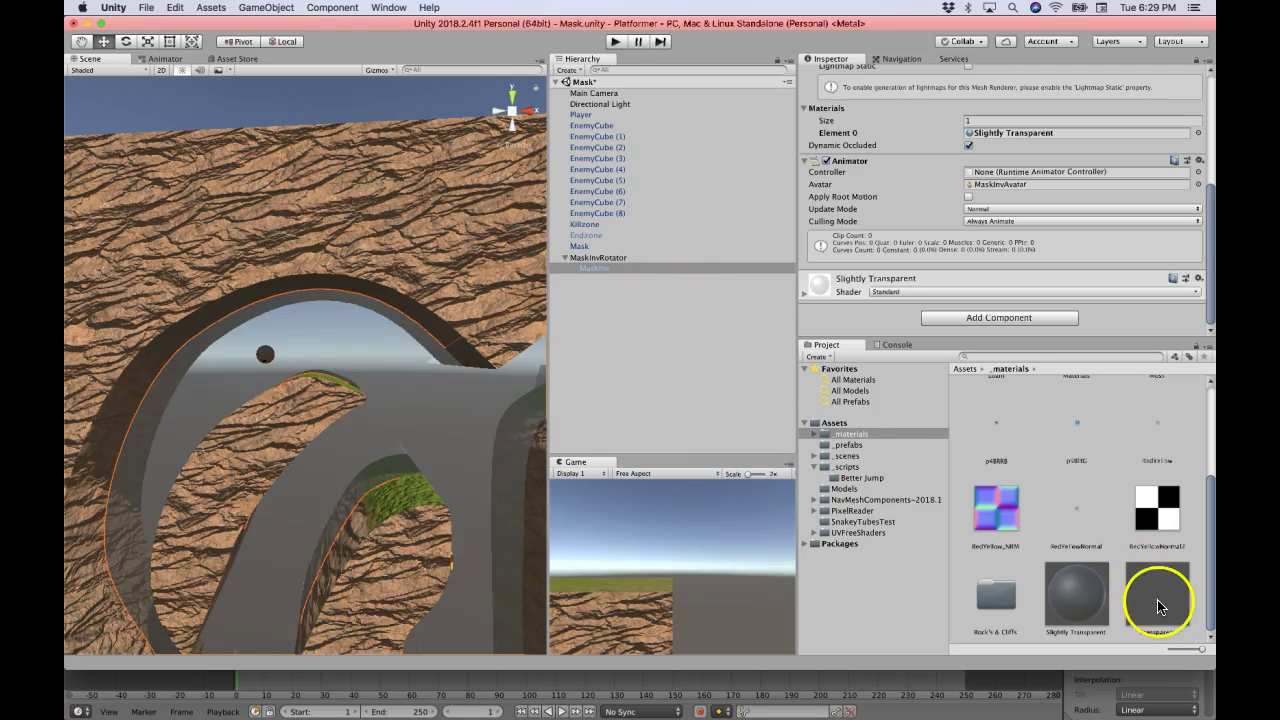
pyautogui.moveTo(730, 270); pyautogui.dragTo(730, 270)
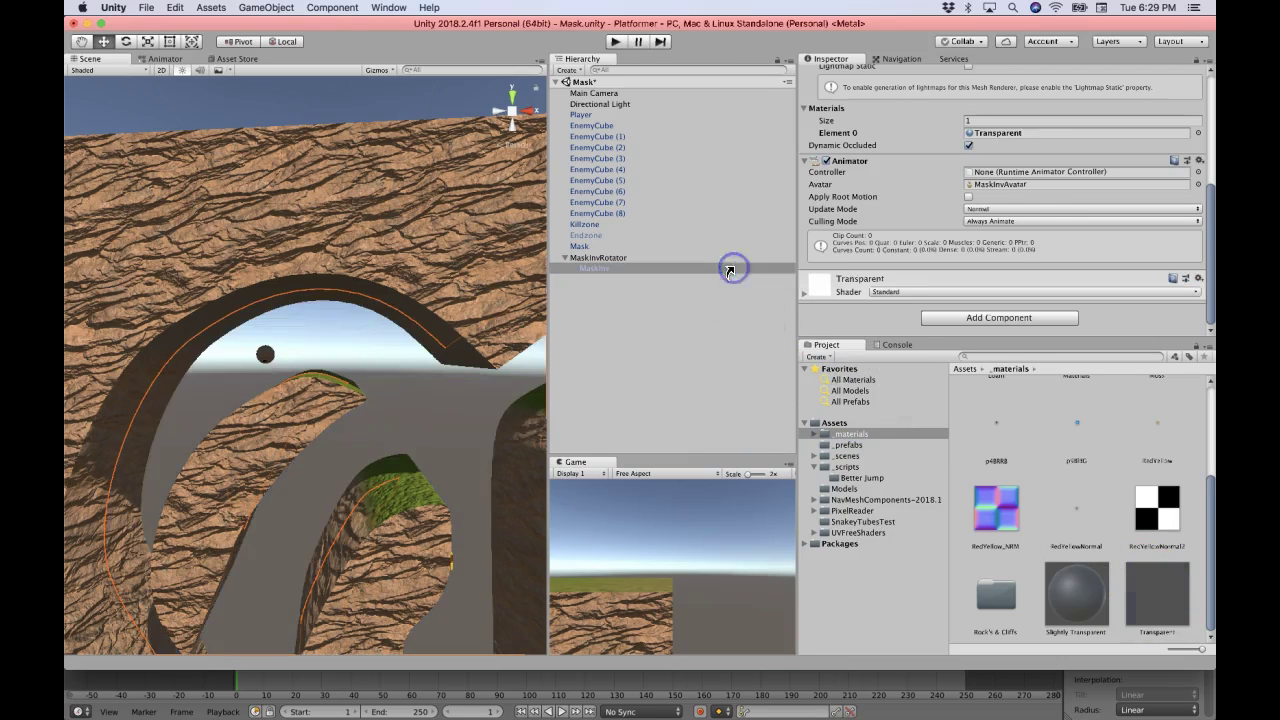
pyautogui.scroll(5, 1018, 230)
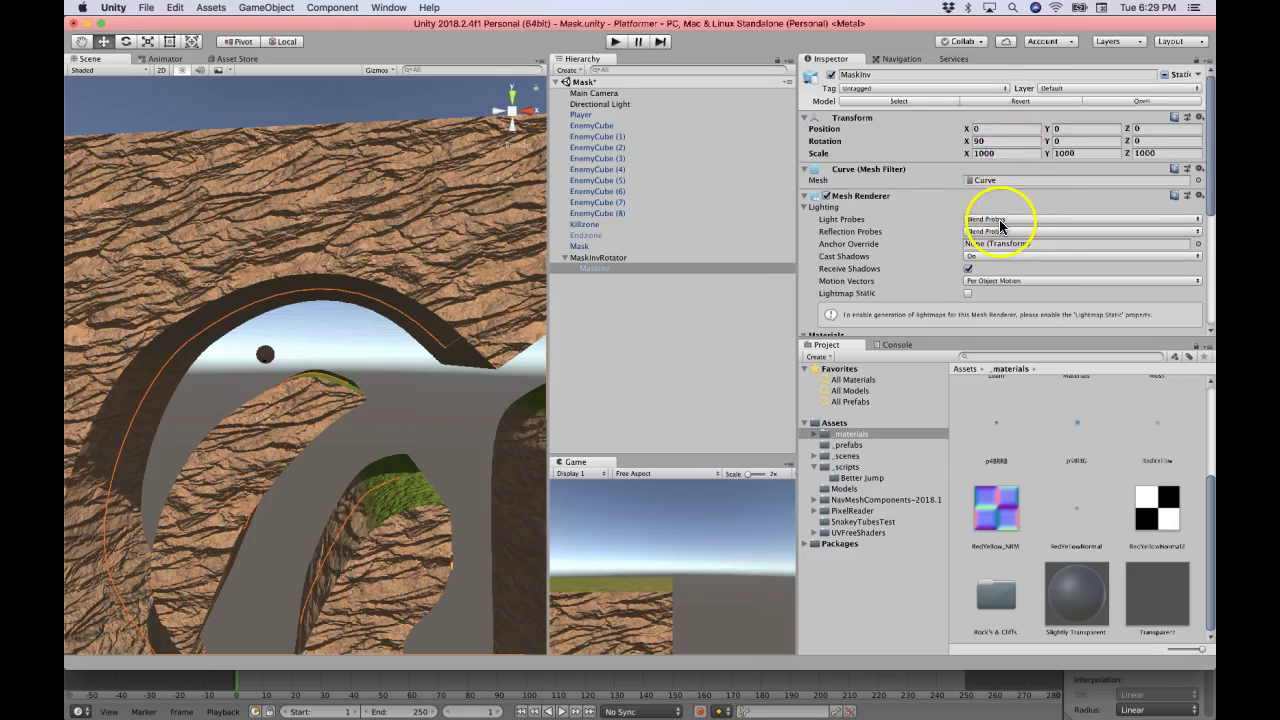
pyautogui.scroll(-5, 1005, 225)
pyautogui.click(1066, 567)
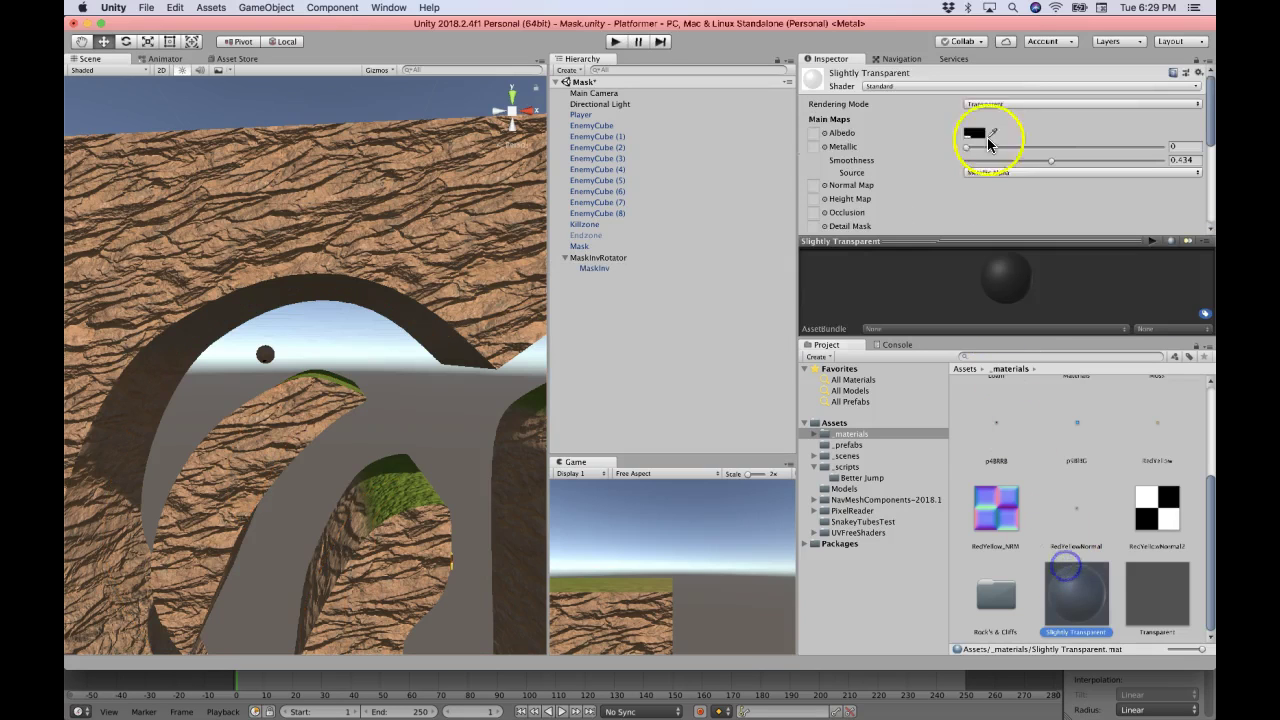
pyautogui.click(1148, 604)
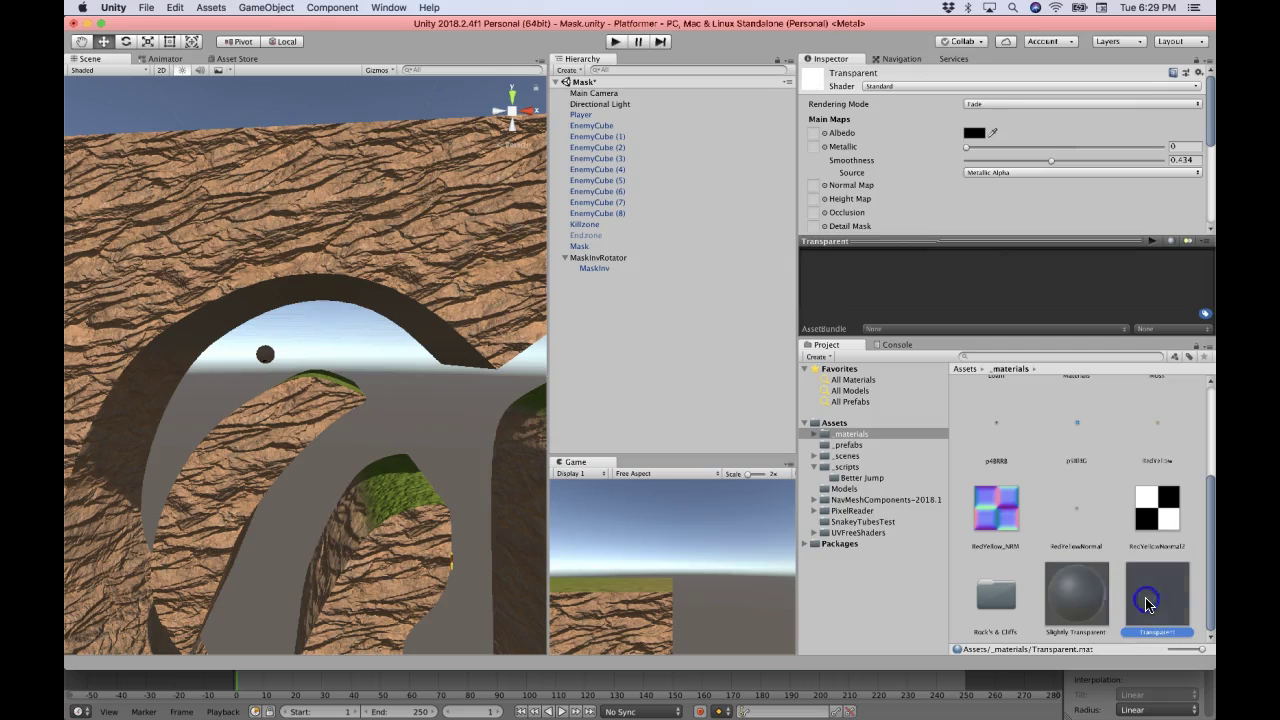
# Play-test the Mask level with the player and enemies, and stop play mode.
pyautogui.scroll(-10, 279, 367)
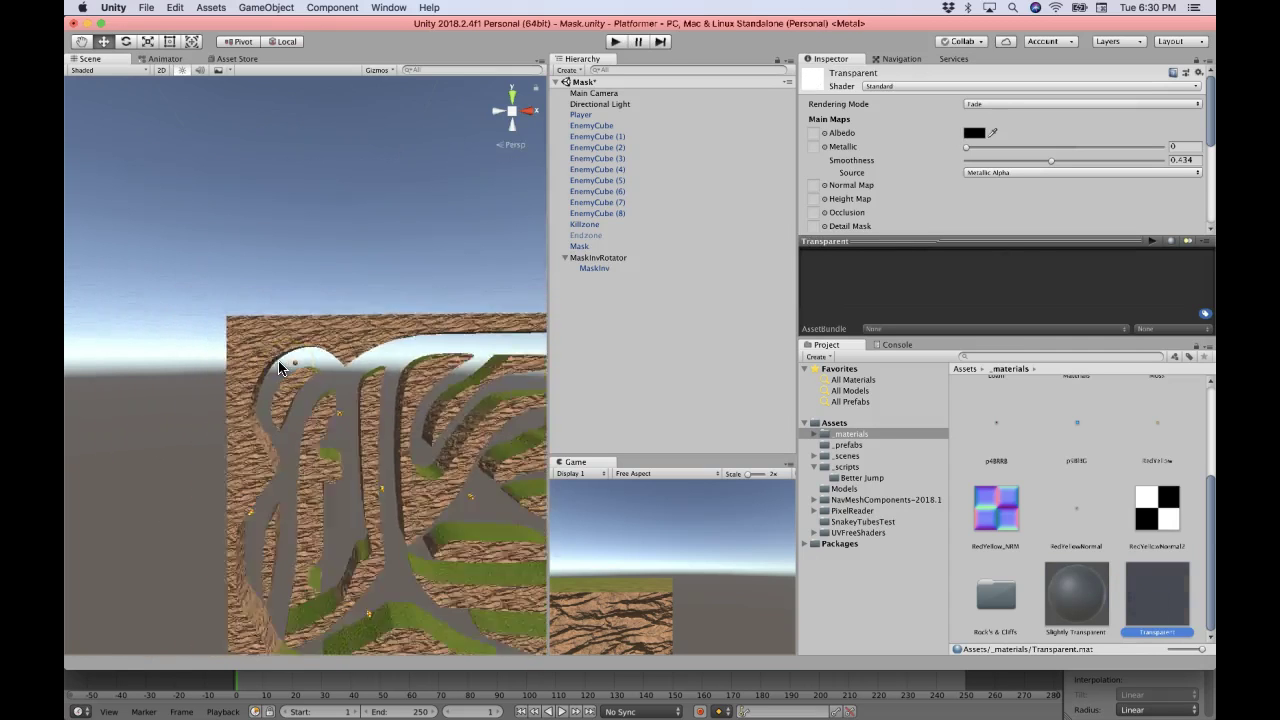
pyautogui.scroll(-2, 279, 367)
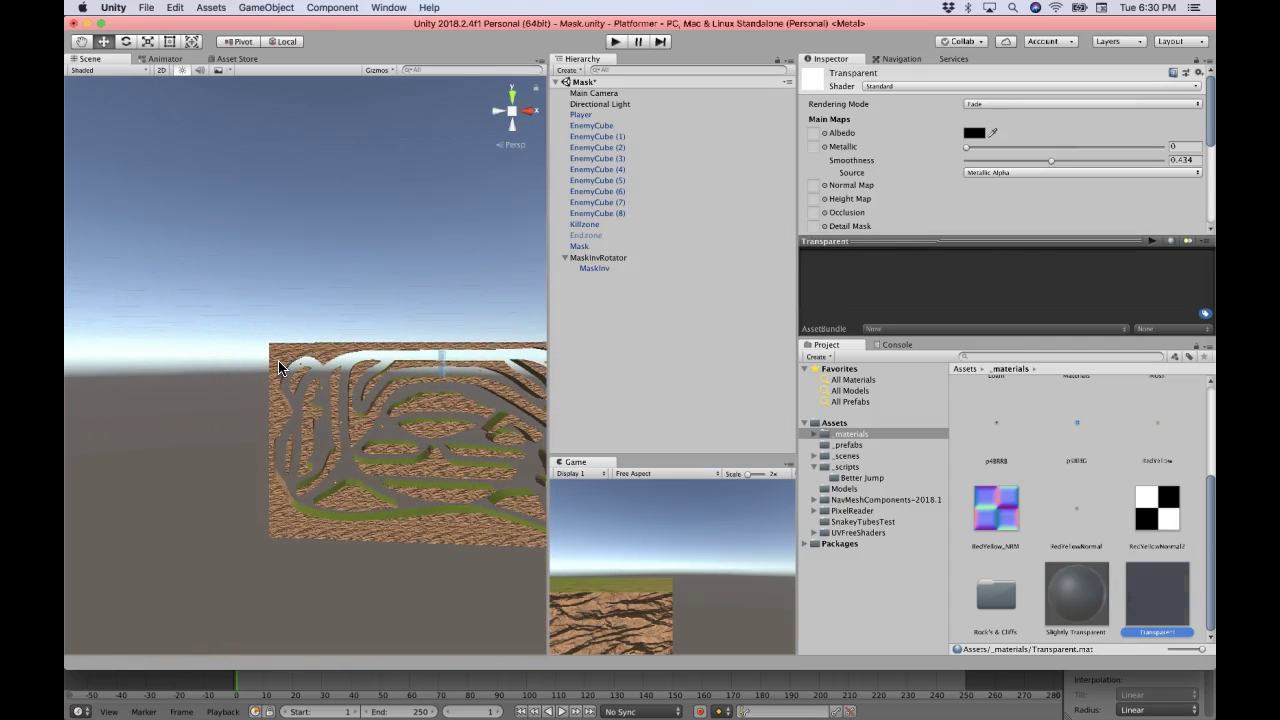
pyautogui.click(616, 42)
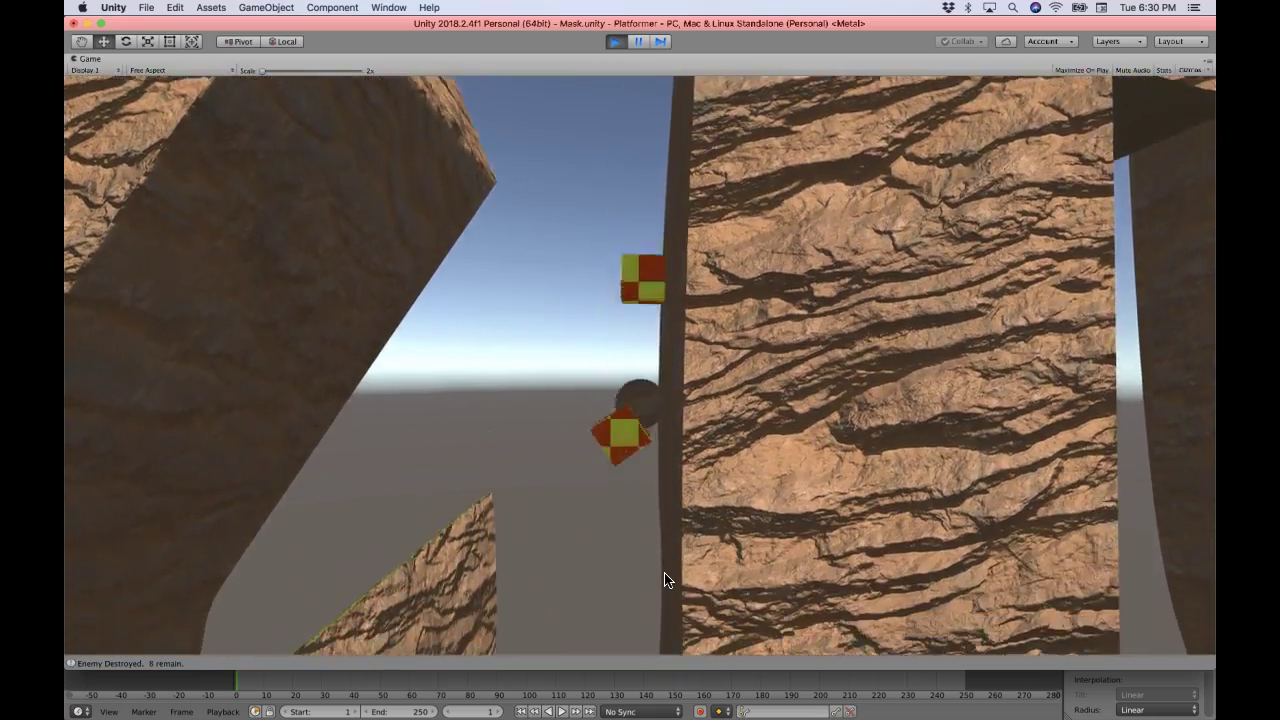
pyautogui.click(664, 573)
pyautogui.click(641, 546)
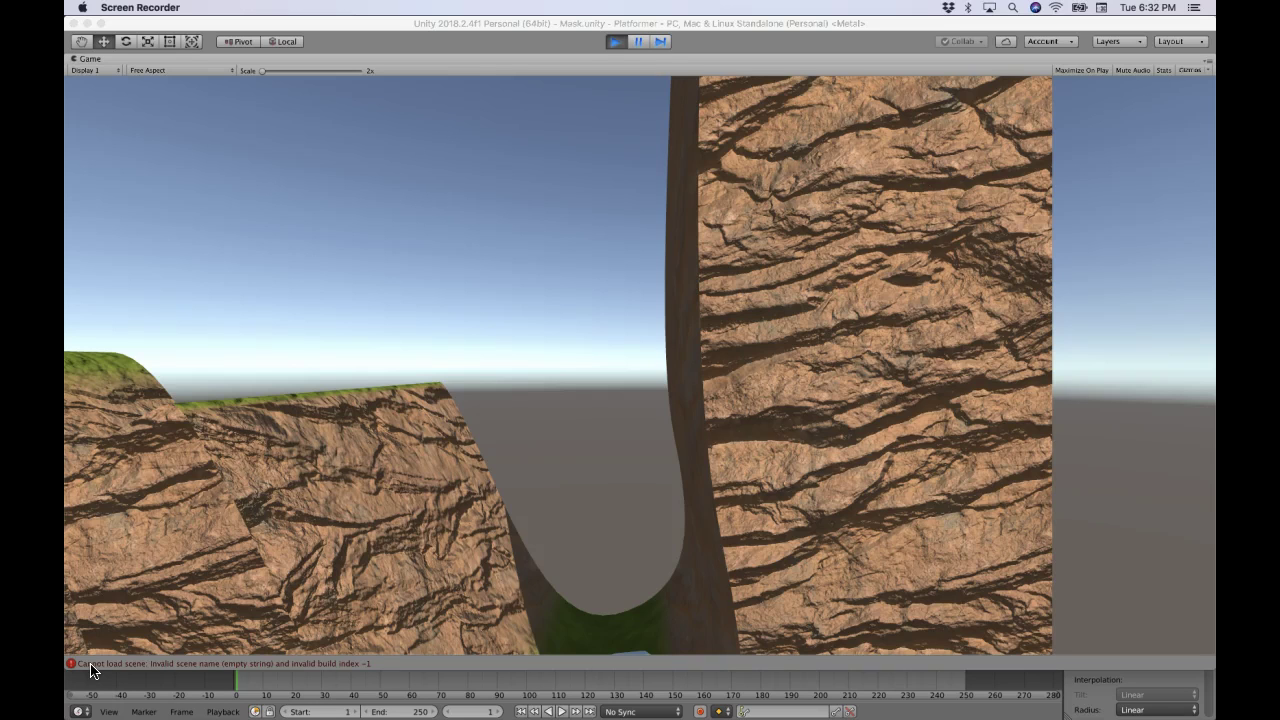
pyautogui.click(614, 42)
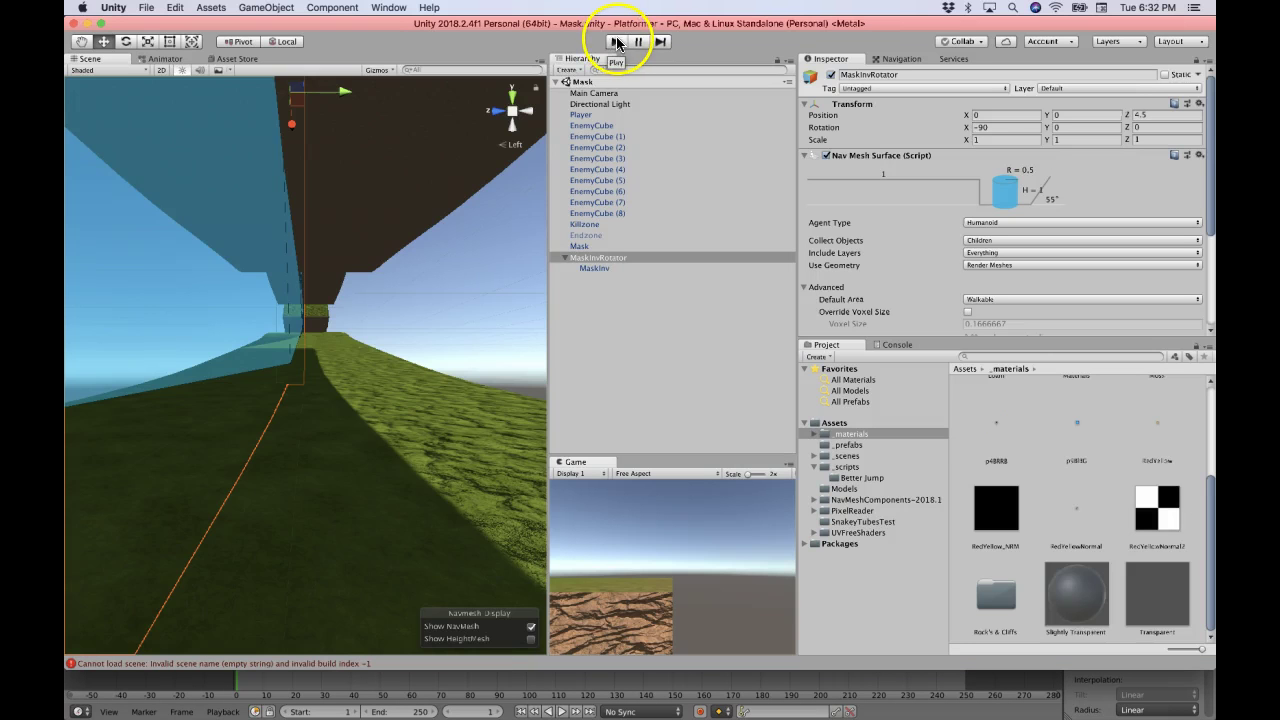
# Select the Mask scene's Endzone, browse the _scenes folder, and open the SquareLevel scene.
pyautogui.click(651, 234)
pyautogui.click(860, 455)
pyautogui.scroll(-3, 1060, 480)
pyautogui.scroll(3, 1072, 462)
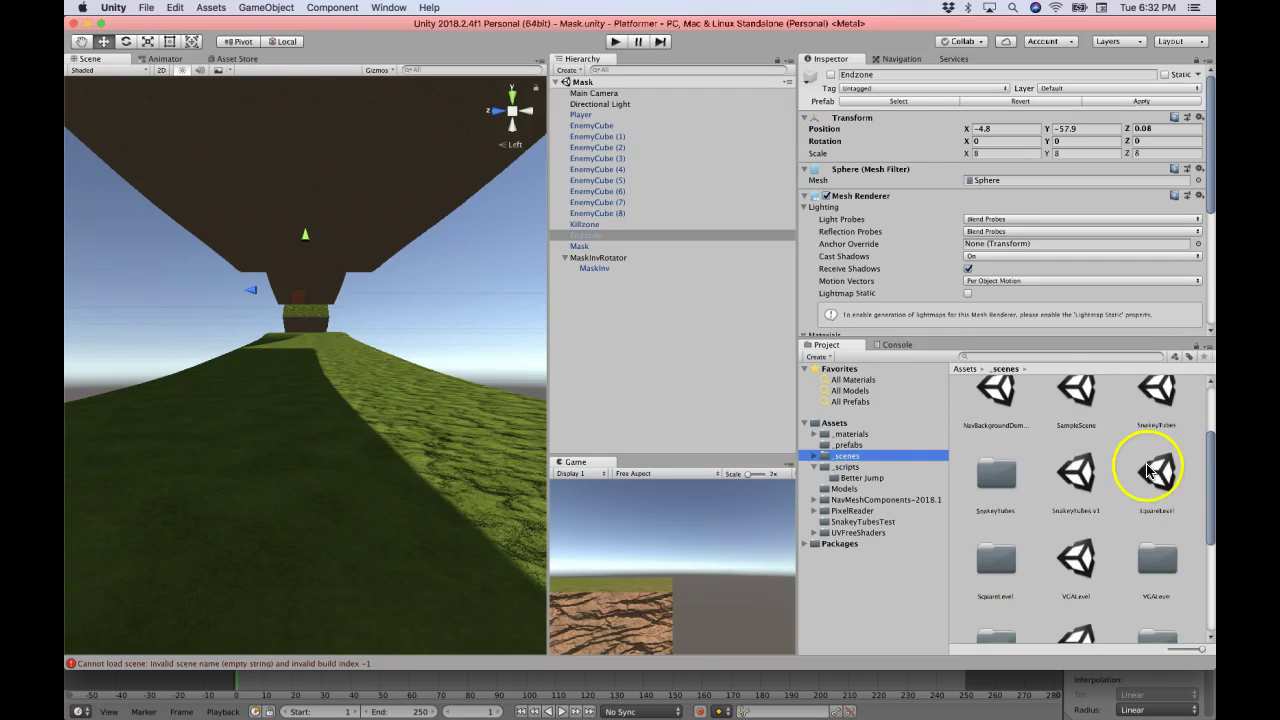
pyautogui.doubleClick(1148, 470)
# Enter a path starting with _scenes/ as the Next Level of SquareLevel's Endzone.
pyautogui.click(622, 248)
pyautogui.scroll(-1, 897, 232)
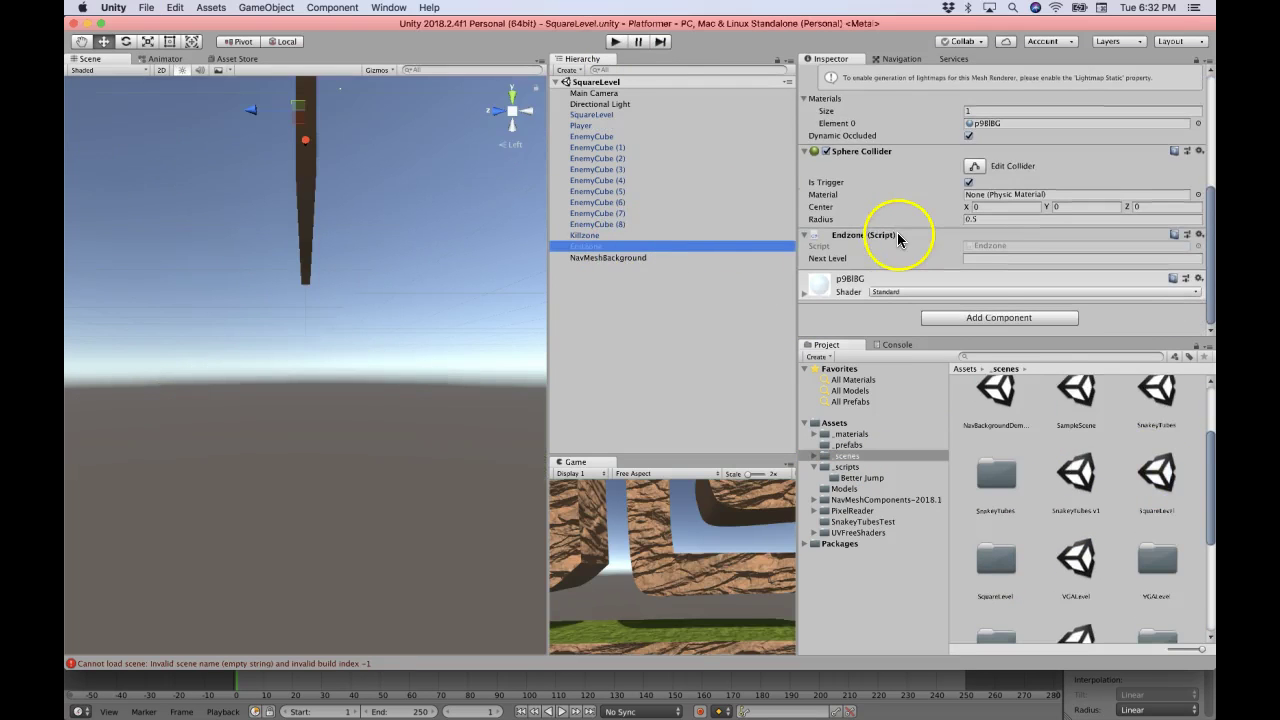
pyautogui.click(986, 259)
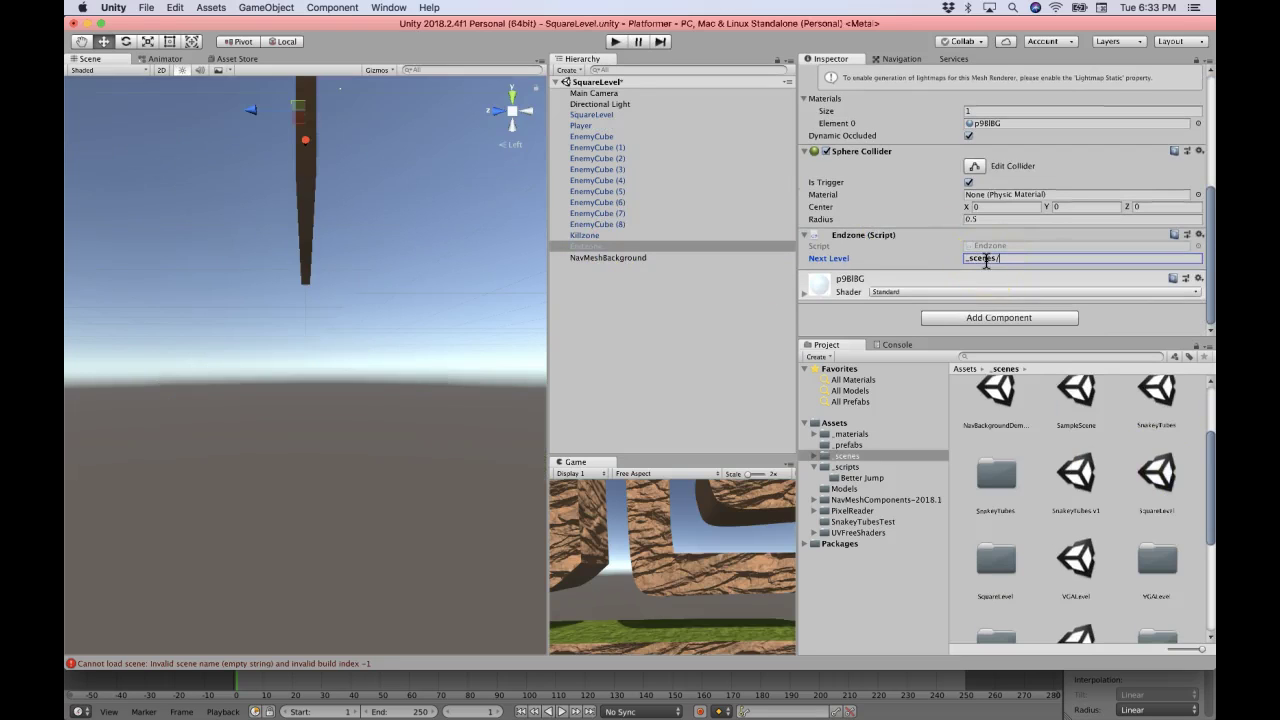